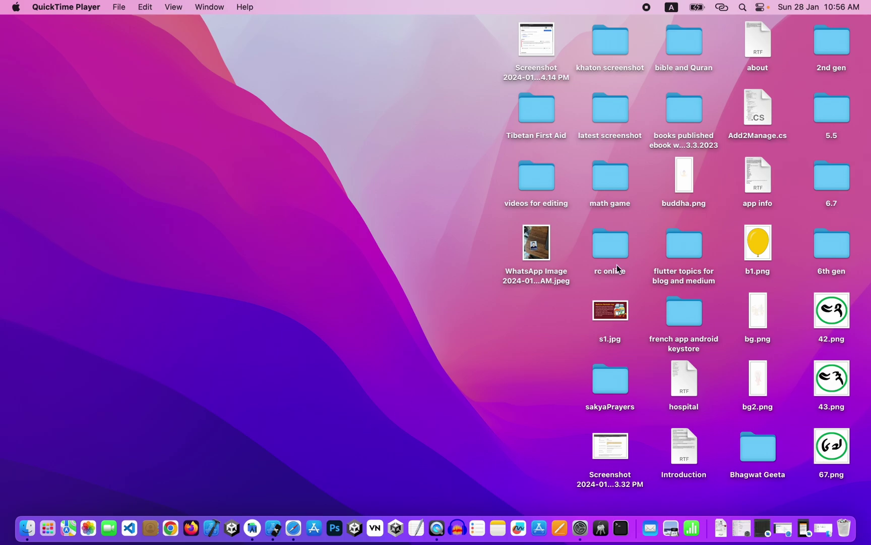
Open the rc online folder and look over the Aadhaar PDF and the thinley.jpg photo
{"action": "double_click", "coordinate": [609, 242]}
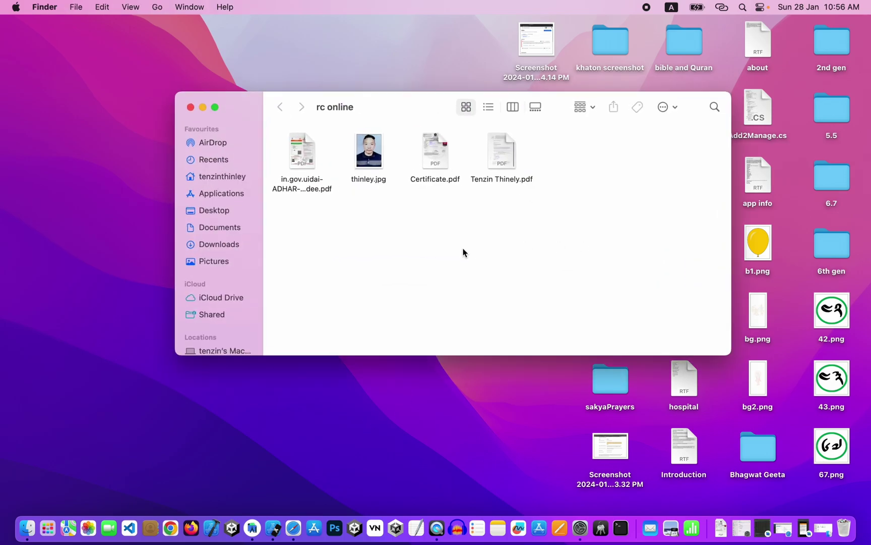
{"action": "left_click", "coordinate": [303, 153]}
{"action": "left_click", "coordinate": [373, 157]}
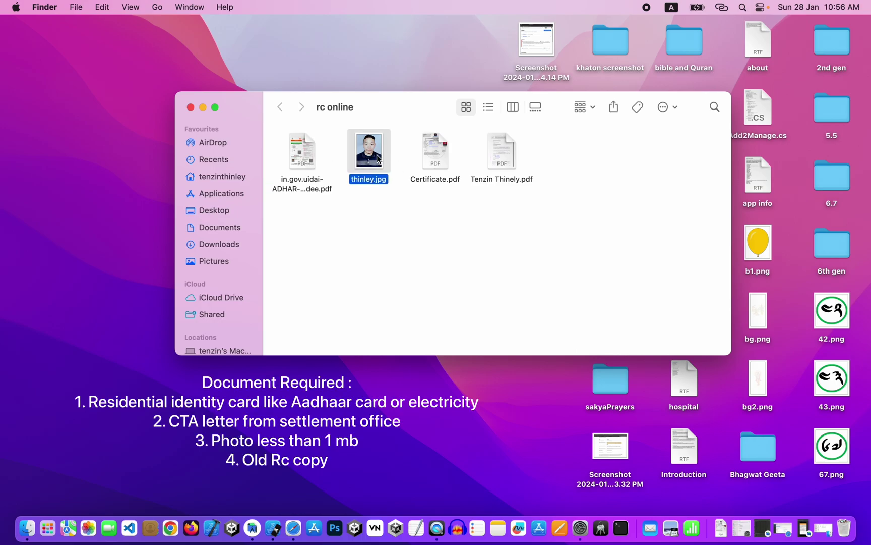
{"action": "left_click", "coordinate": [374, 200]}
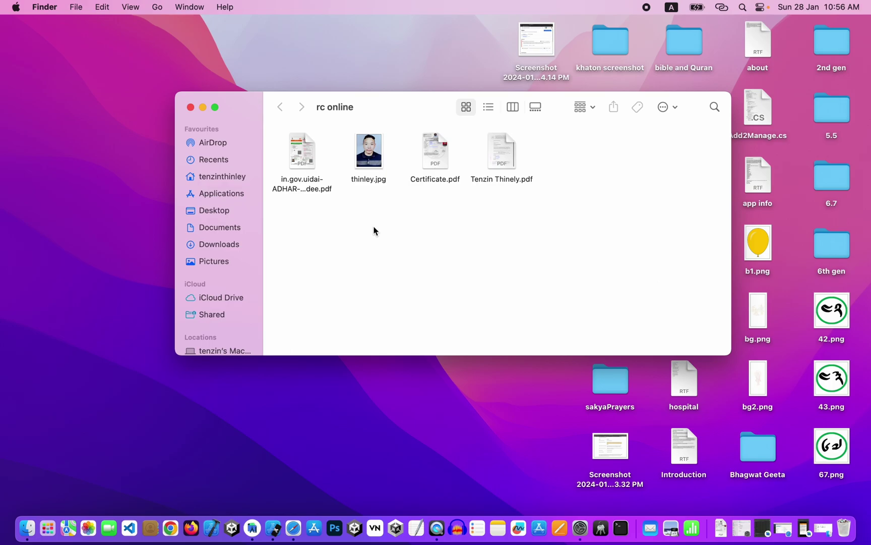
{"action": "left_click", "coordinate": [374, 158]}
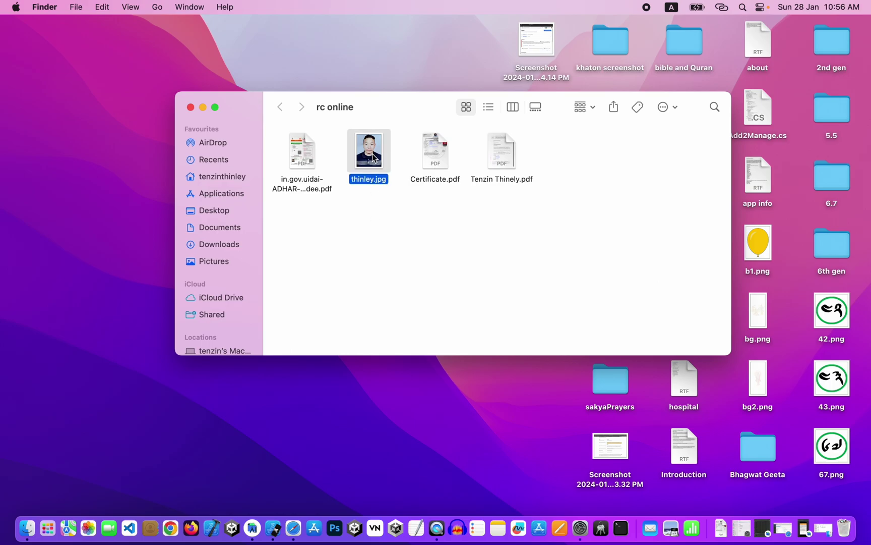
{"action": "right_click", "coordinate": [373, 158]}
{"action": "left_click", "coordinate": [365, 234]}
Review Certificate.pdf and the other PDFs, then close the rc online folder
{"action": "left_click", "coordinate": [436, 159]}
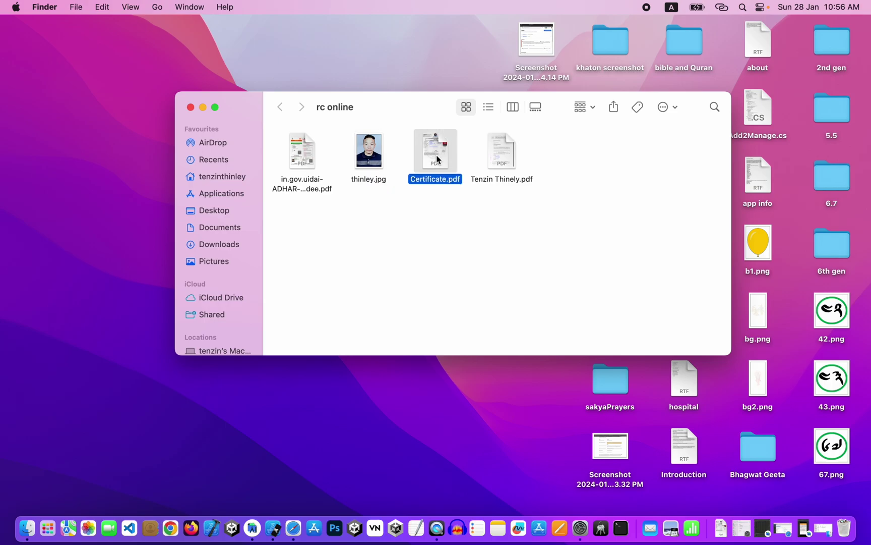
{"action": "left_click", "coordinate": [508, 158]}
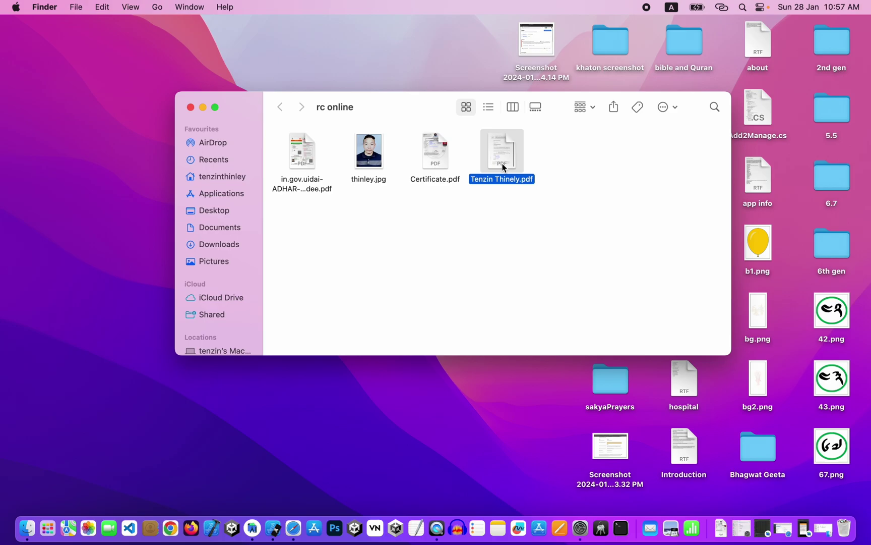
{"action": "left_click", "coordinate": [302, 183]}
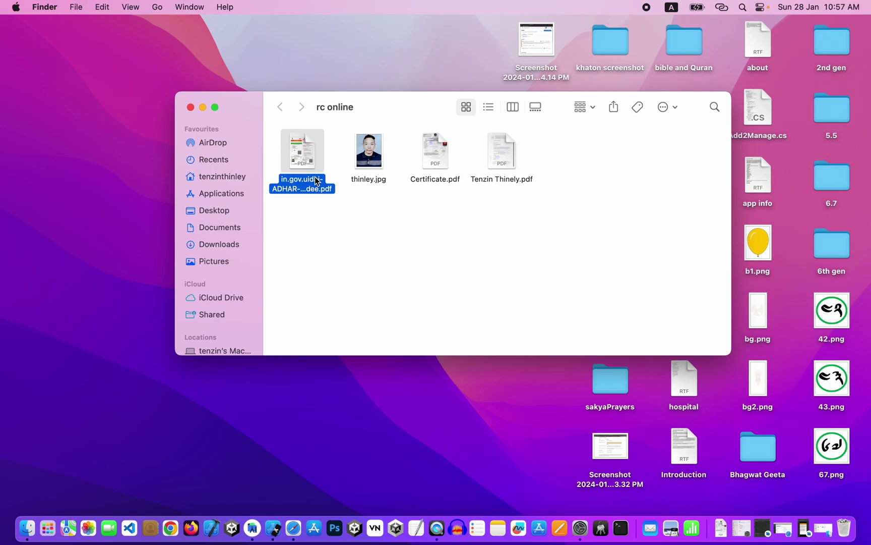
{"action": "left_click", "coordinate": [440, 170]}
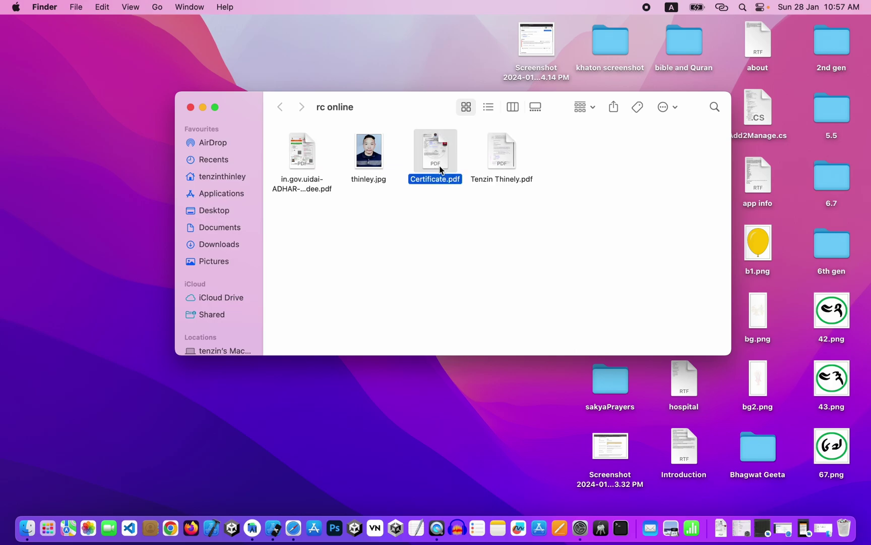
{"action": "left_click", "coordinate": [513, 158]}
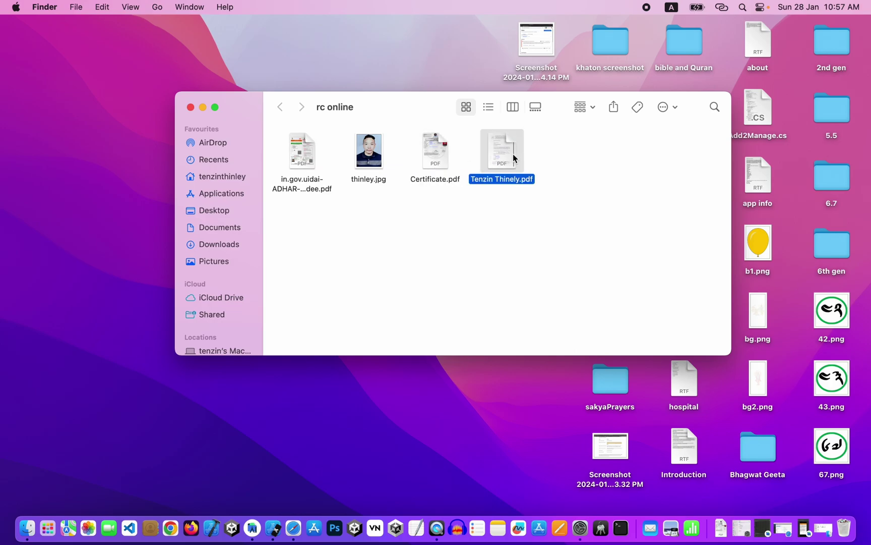
{"action": "left_click", "coordinate": [470, 248]}
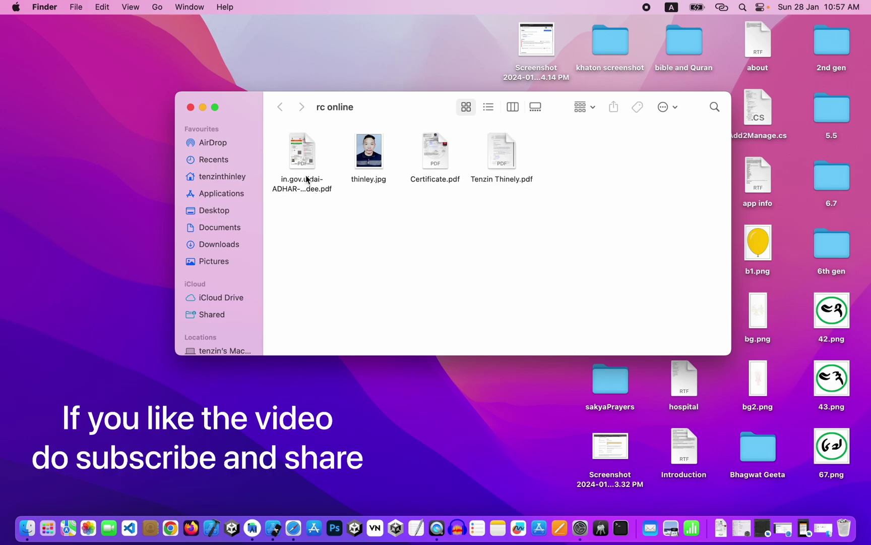
{"action": "left_click", "coordinate": [190, 107]}
In Safari, go to Google from the Start Page and switch to the other Google account
{"action": "left_click", "coordinate": [294, 528]}
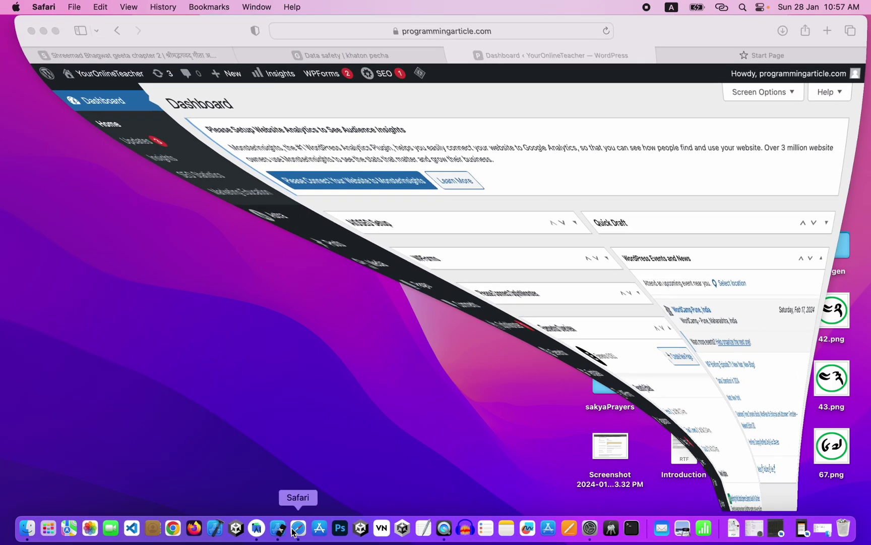
{"action": "left_click", "coordinate": [721, 55]}
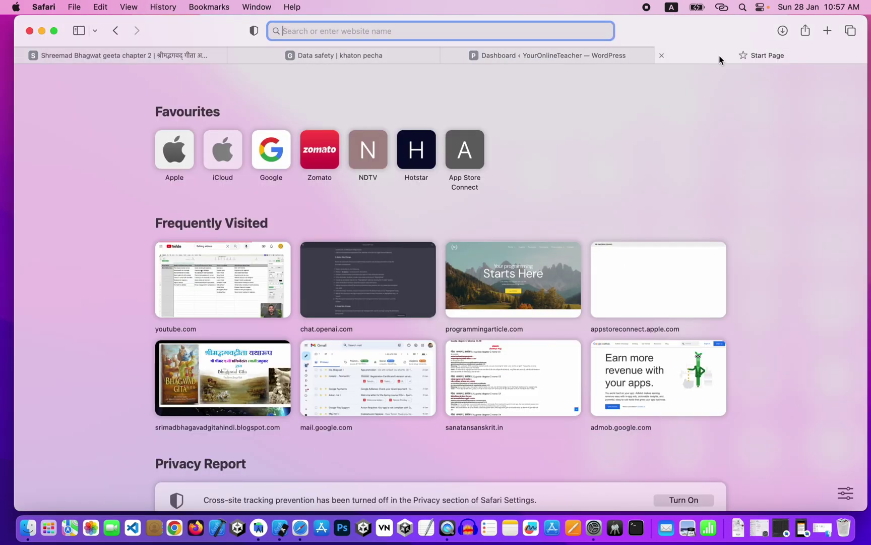
{"action": "left_click", "coordinate": [266, 157]}
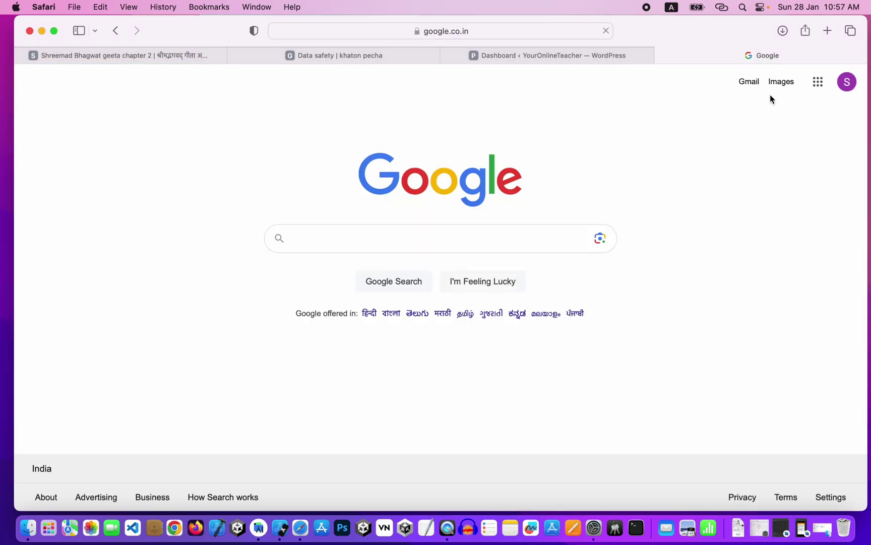
{"action": "left_click", "coordinate": [847, 82]}
{"action": "left_click", "coordinate": [727, 304]}
Search Google for 'effro' and allow location access for the results
{"action": "left_click", "coordinate": [424, 239]}
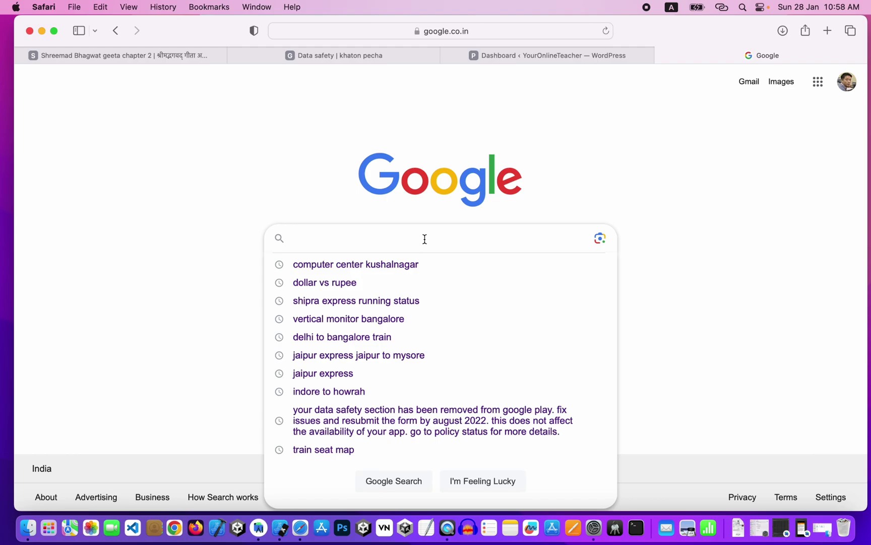
{"action": "type", "text": "effro"}
{"action": "key", "text": "Return"}
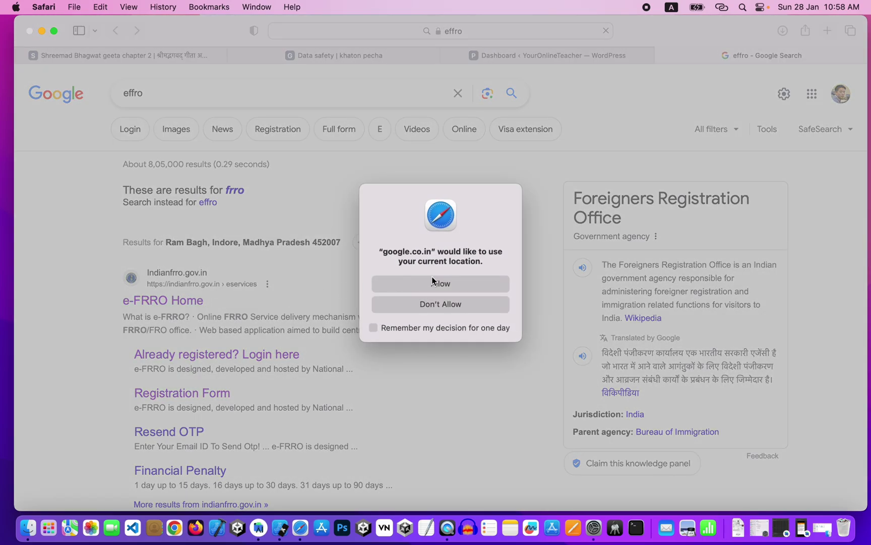
{"action": "left_click", "coordinate": [432, 283]}
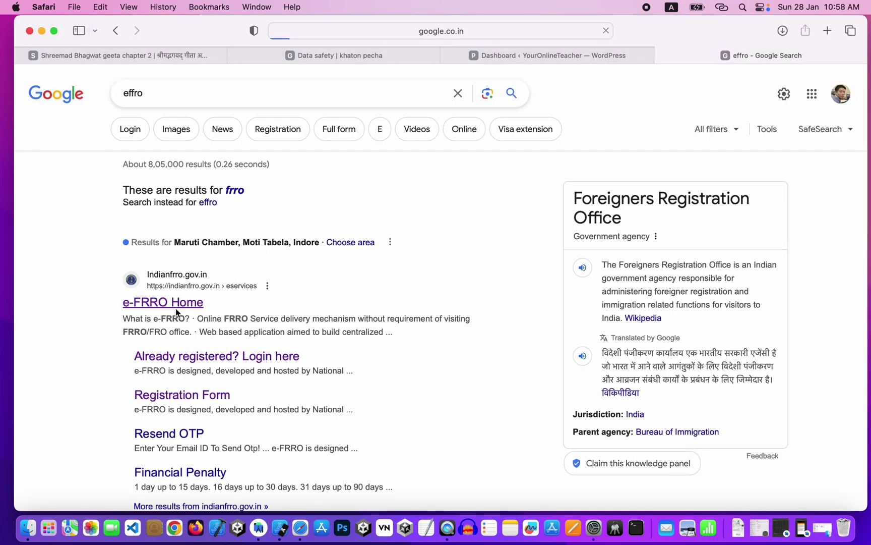
Open the e-FRRO Home result, dismiss the announcement, PM-CARES and notice popups, and reach the registered-user login
{"action": "left_click", "coordinate": [176, 309]}
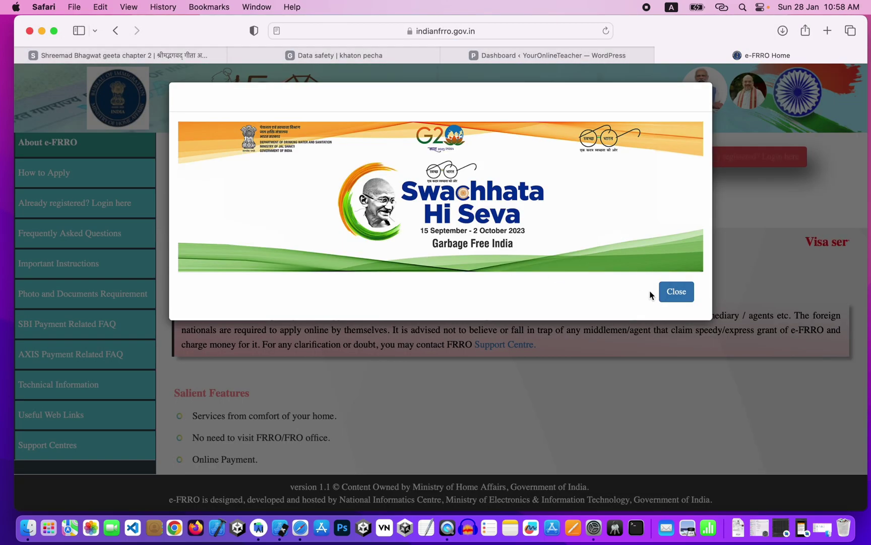
{"action": "left_click", "coordinate": [668, 293]}
{"action": "left_click", "coordinate": [678, 436]}
{"action": "left_click", "coordinate": [673, 298]}
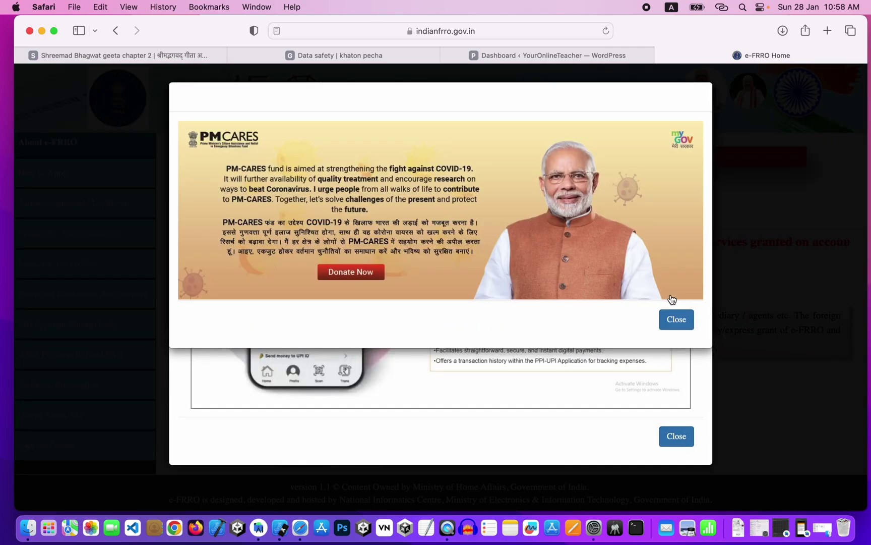
{"action": "left_click", "coordinate": [676, 317]}
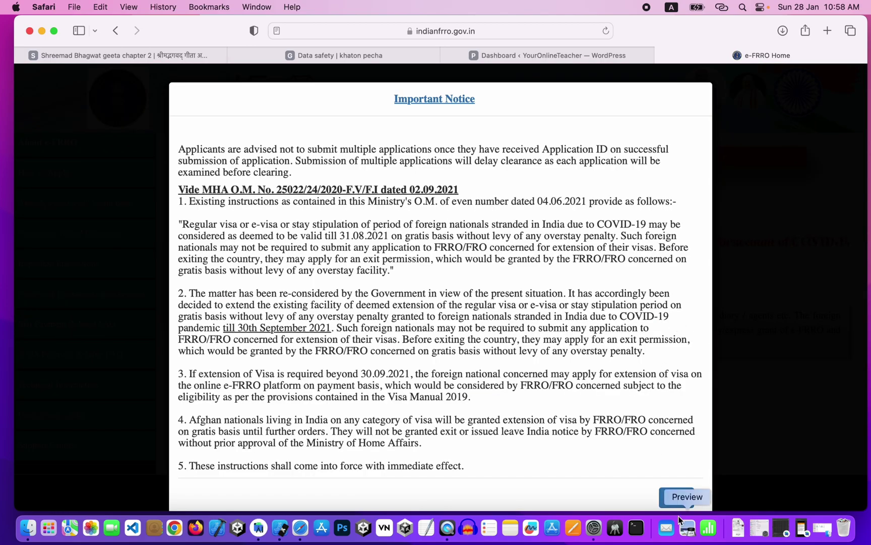
{"action": "left_click", "coordinate": [676, 497]}
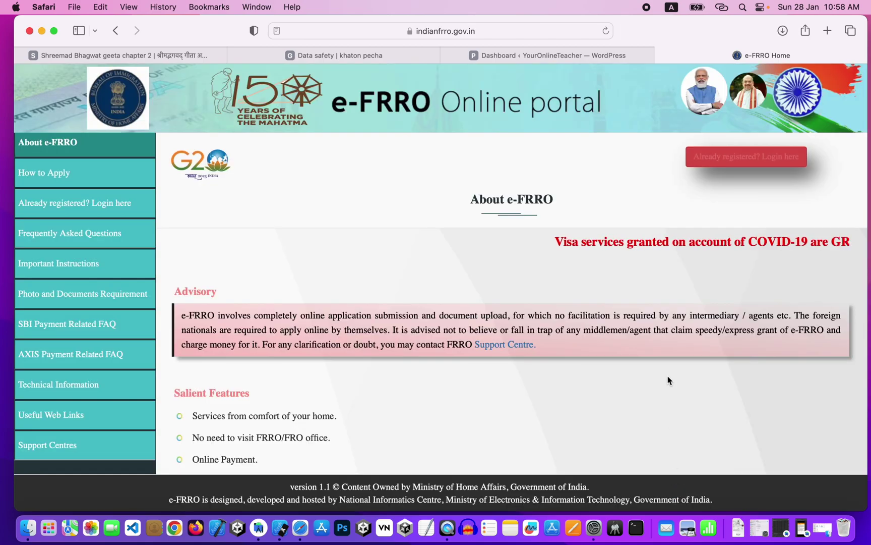
{"action": "left_click", "coordinate": [739, 160]}
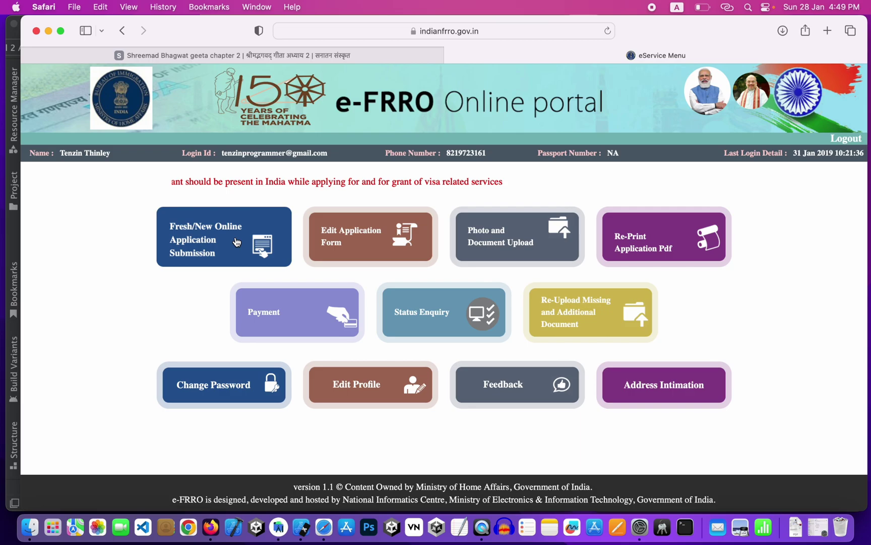
Start a Fresh/New Online Application Submission and dismiss the age-exemption notice
{"action": "left_click", "coordinate": [237, 242]}
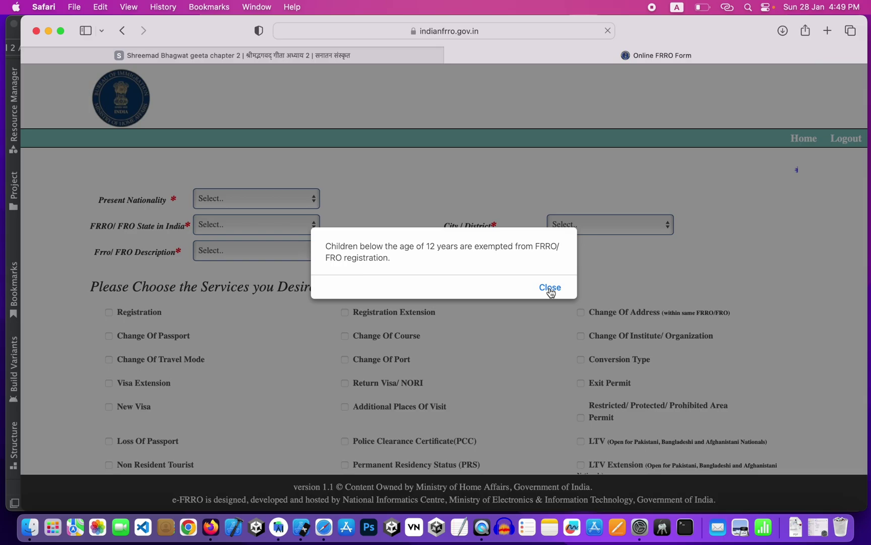
{"action": "left_click", "coordinate": [550, 288]}
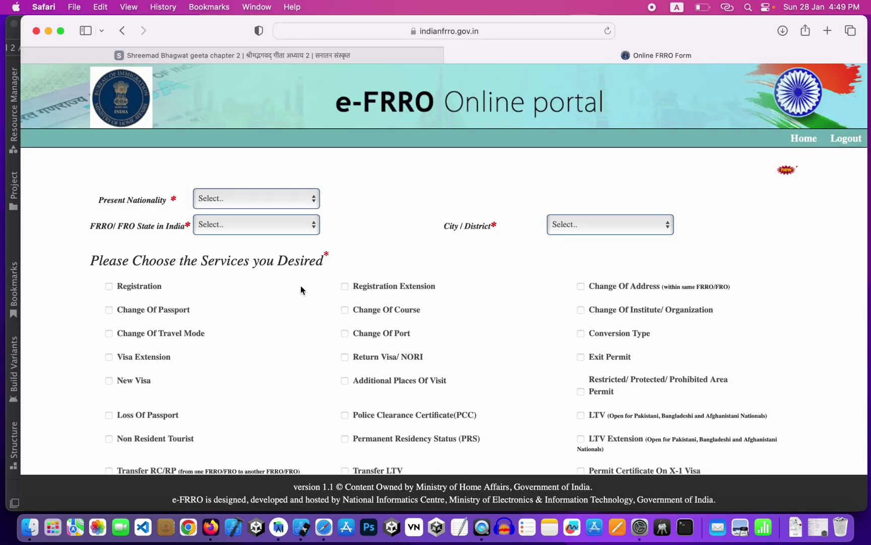
Choose TIBETAN ORIGIN in the Present Nationality dropdown
{"action": "scroll", "coordinate": [335, 286], "scroll_direction": "down", "scroll_amount": 10}
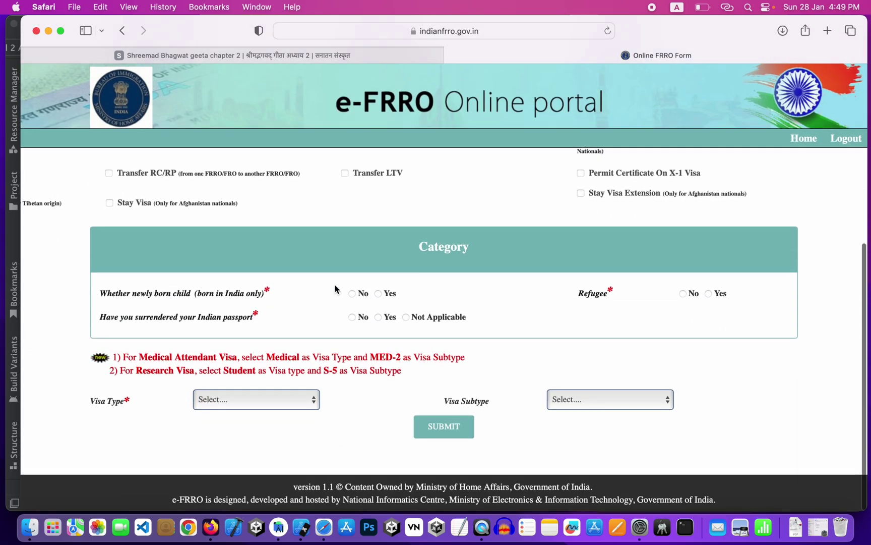
{"action": "scroll", "coordinate": [335, 288], "scroll_direction": "up", "scroll_amount": 6}
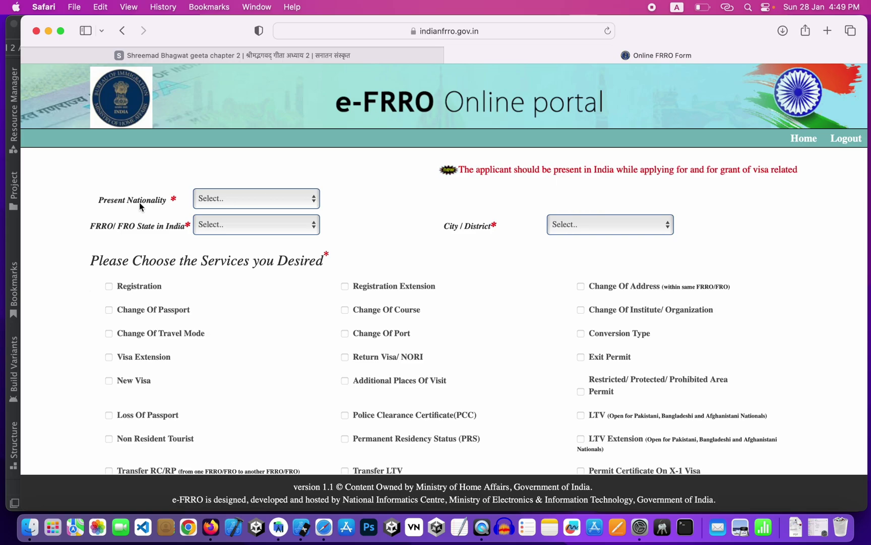
{"action": "left_click", "coordinate": [228, 198]}
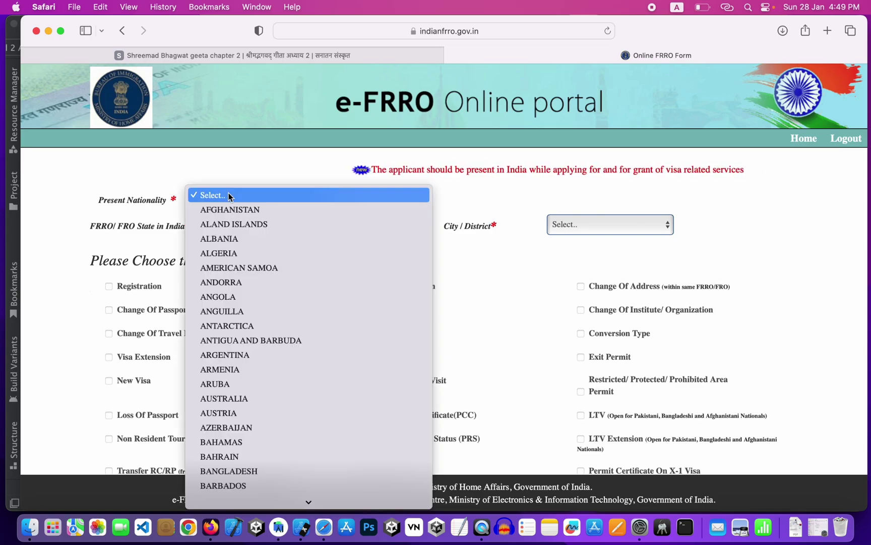
{"action": "scroll", "coordinate": [313, 394], "scroll_direction": "down", "scroll_amount": 15}
{"action": "scroll", "coordinate": [313, 392], "scroll_direction": "down", "scroll_amount": 20}
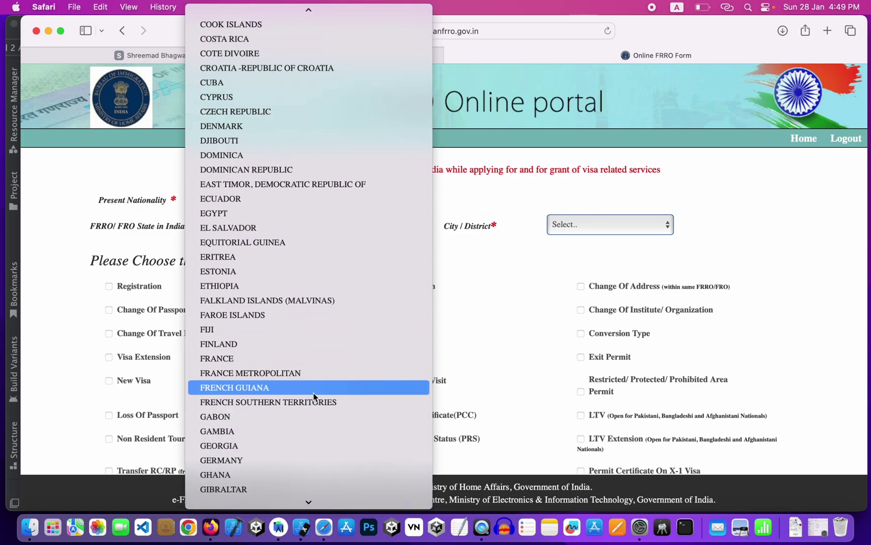
{"action": "scroll", "coordinate": [313, 393], "scroll_direction": "down", "scroll_amount": 10}
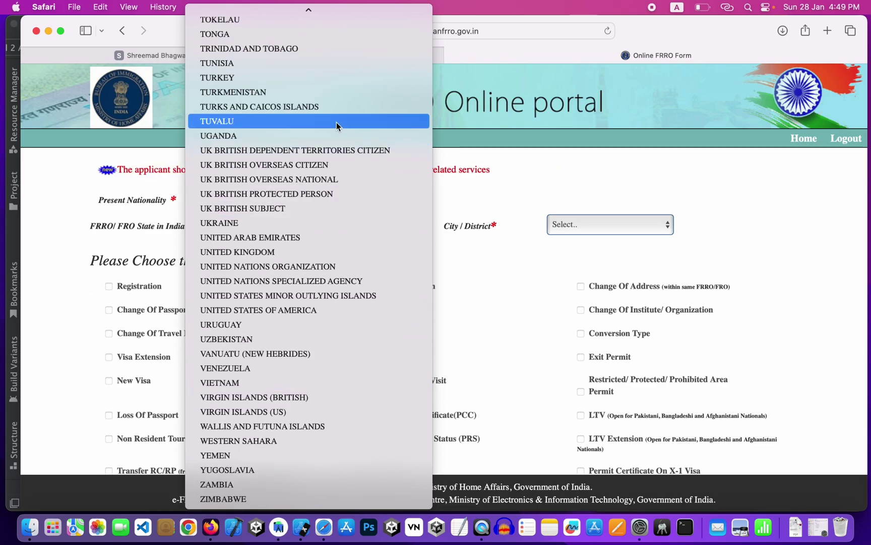
{"action": "scroll", "coordinate": [331, 60], "scroll_direction": "up", "scroll_amount": 5}
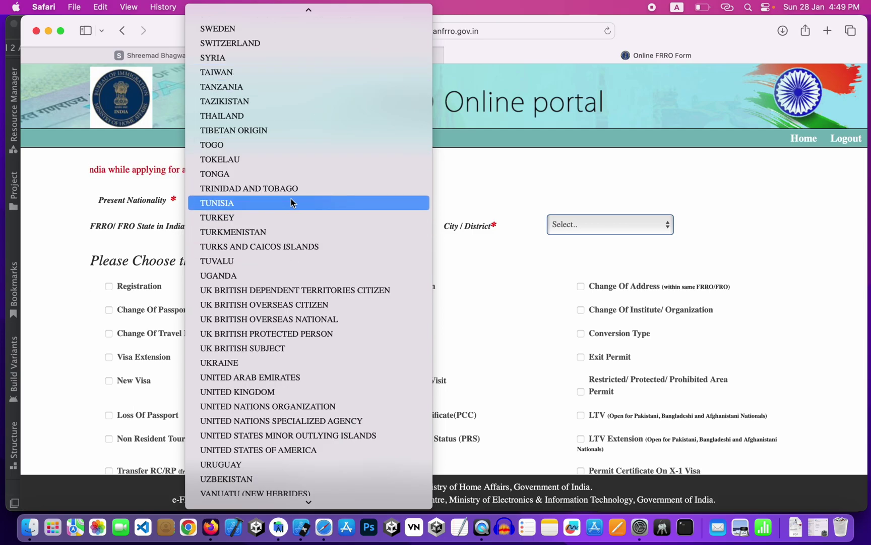
{"action": "left_click", "coordinate": [284, 132]}
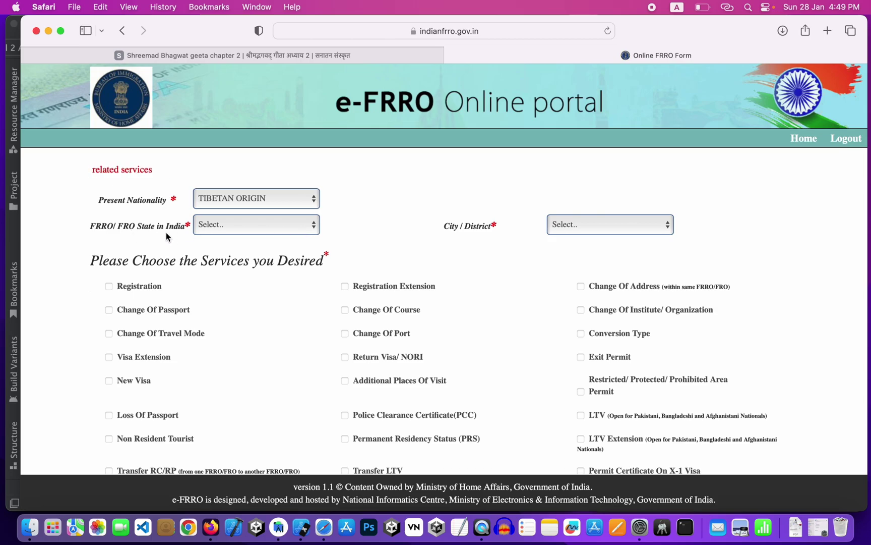
Set the FRRO/FRO State to HIMACHAL PRADESH and City/District to MANDI
{"action": "left_click", "coordinate": [248, 223]}
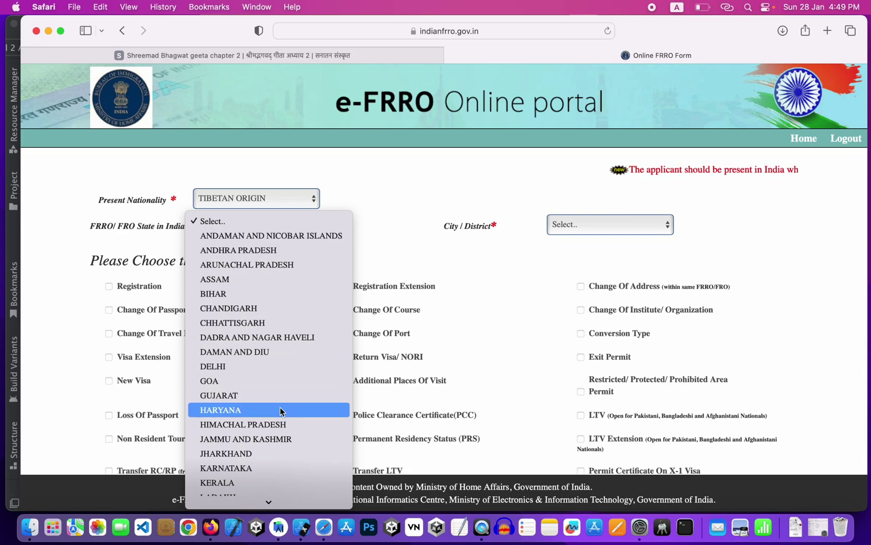
{"action": "left_click", "coordinate": [273, 424]}
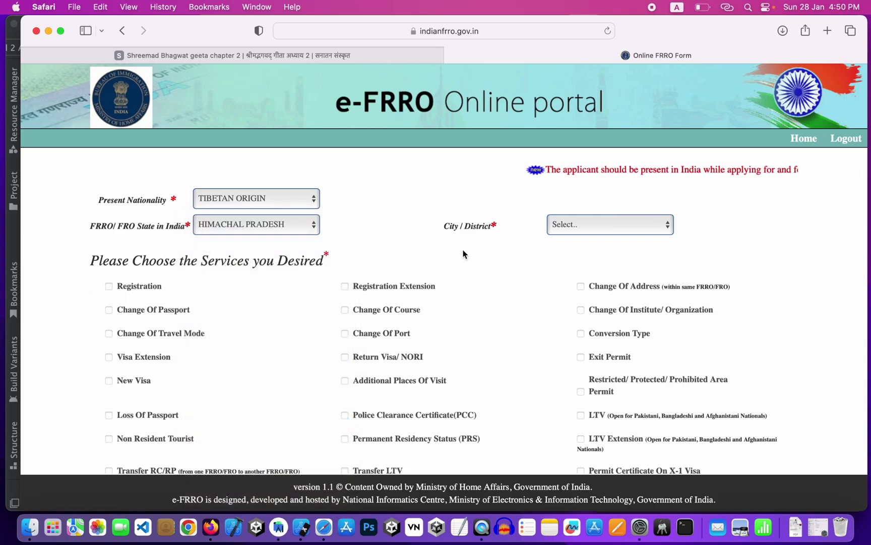
{"action": "left_click", "coordinate": [603, 223]}
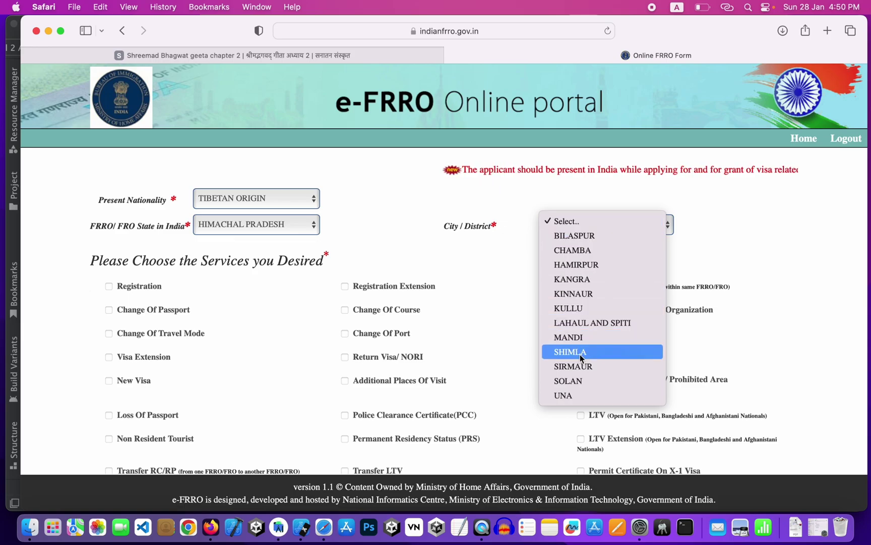
{"action": "left_click", "coordinate": [576, 338]}
{"action": "scroll", "coordinate": [286, 378], "scroll_direction": "down", "scroll_amount": 3}
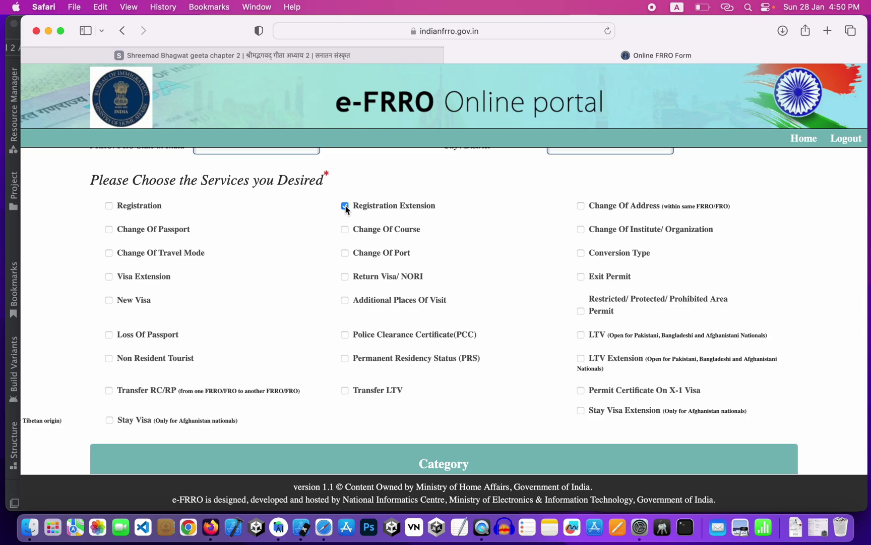
Answer Yes to the newborn and refugee questions and Not Applicable for passport surrender
{"action": "scroll", "coordinate": [308, 276], "scroll_direction": "down", "scroll_amount": 1}
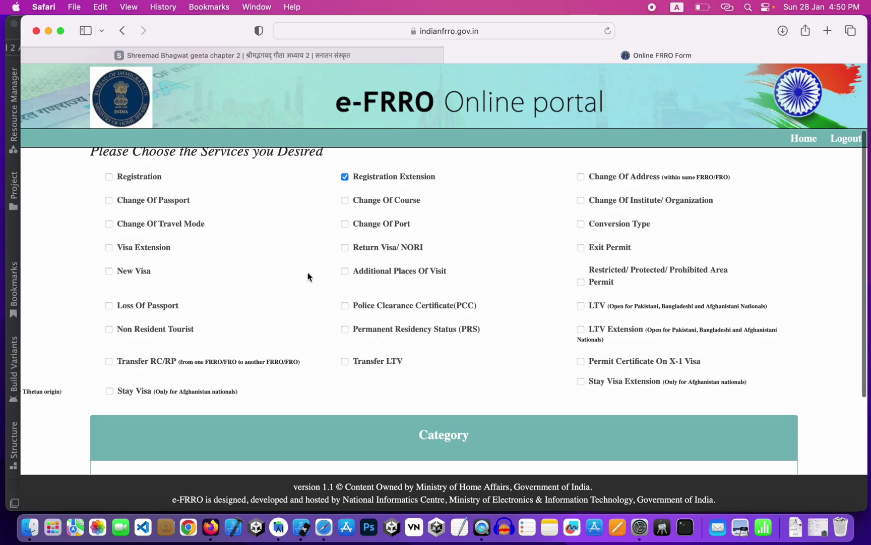
{"action": "scroll", "coordinate": [309, 276], "scroll_direction": "down", "scroll_amount": 5}
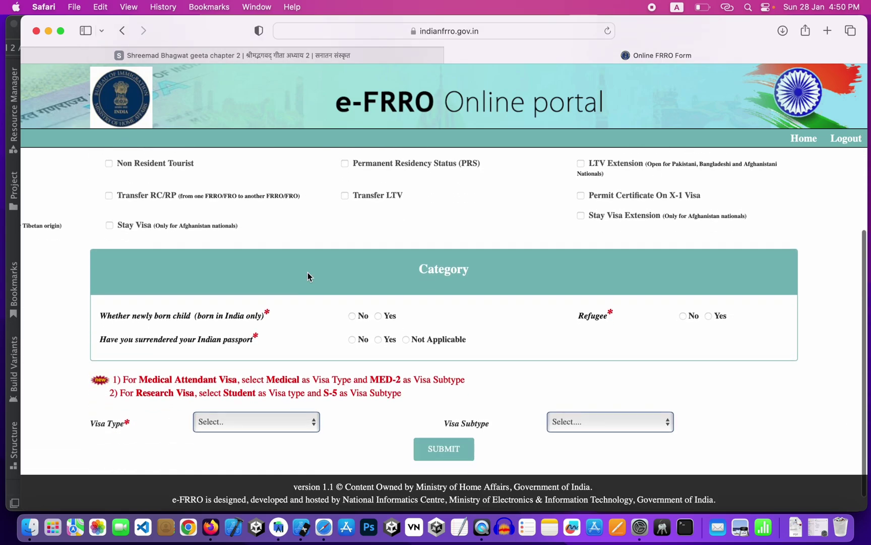
{"action": "scroll", "coordinate": [307, 276], "scroll_direction": "down", "scroll_amount": 1}
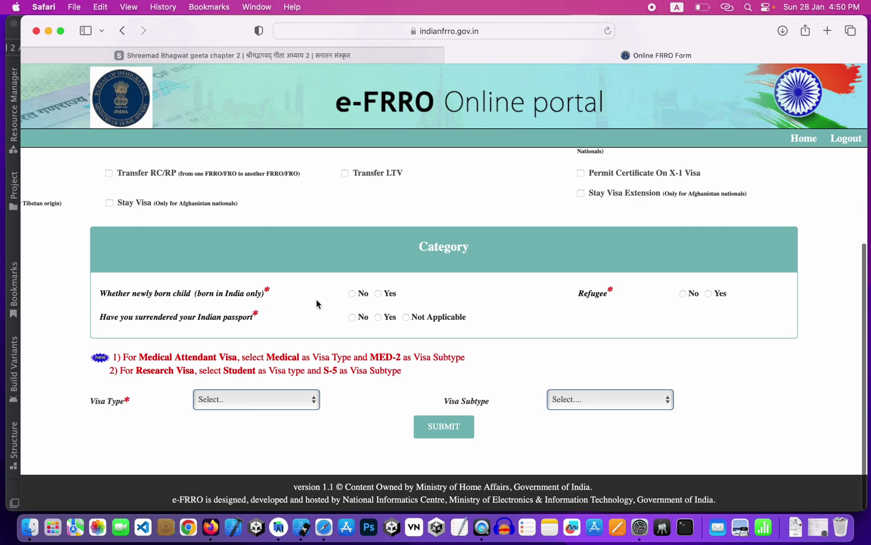
{"action": "left_click", "coordinate": [380, 297]}
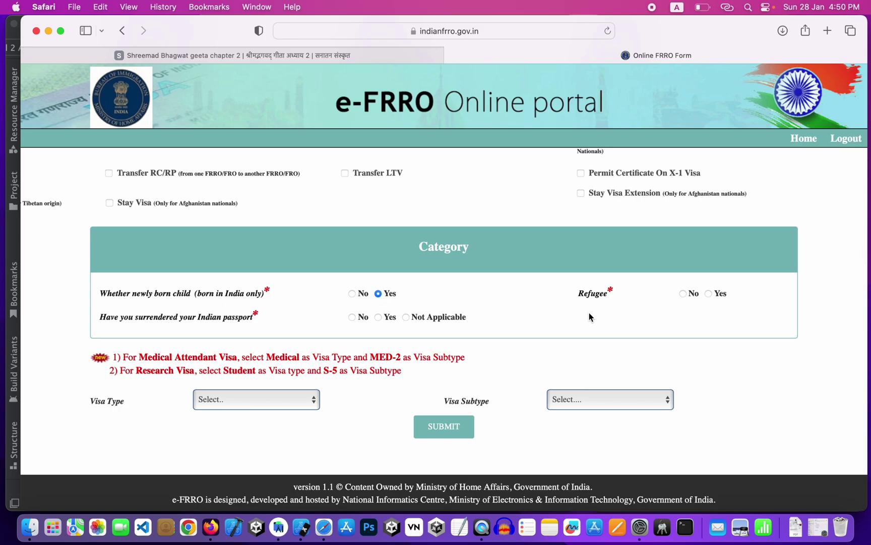
{"action": "left_click", "coordinate": [709, 296]}
{"action": "left_click", "coordinate": [406, 318]}
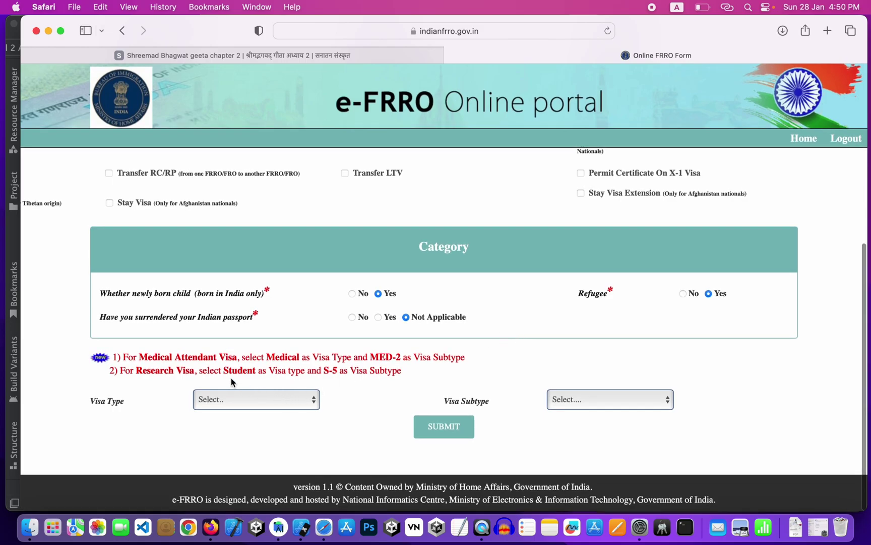
Set Visa Type to LONG TERM VISA with subtype L - [Long Term Visa]
{"action": "left_click", "coordinate": [236, 403]}
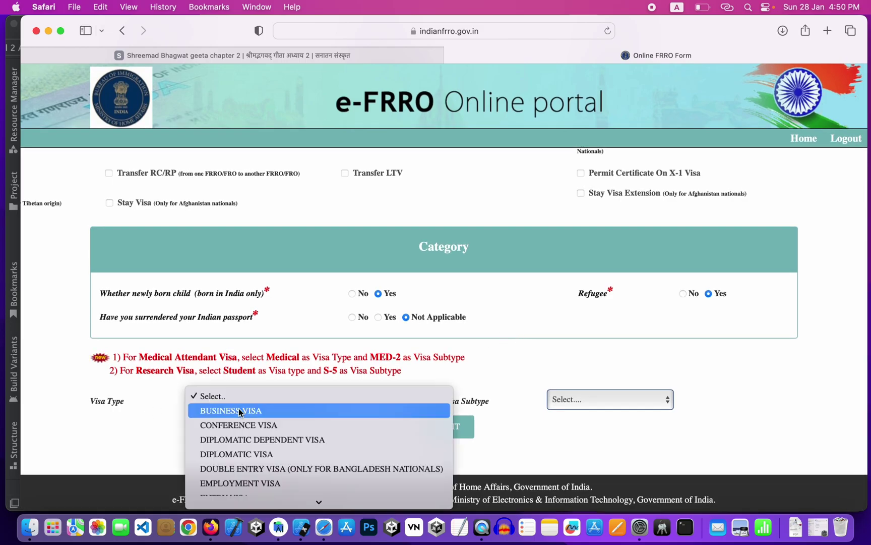
{"action": "scroll", "coordinate": [262, 454], "scroll_direction": "down", "scroll_amount": 4}
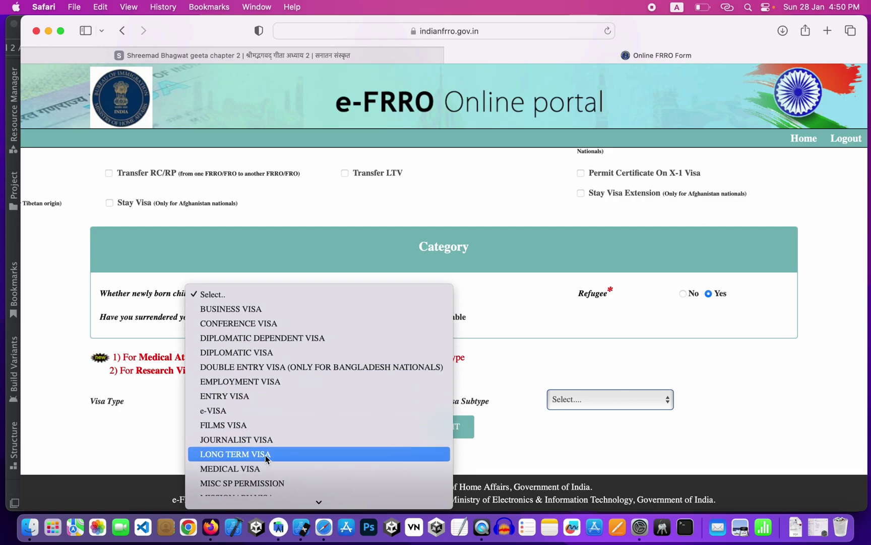
{"action": "left_click", "coordinate": [258, 453]}
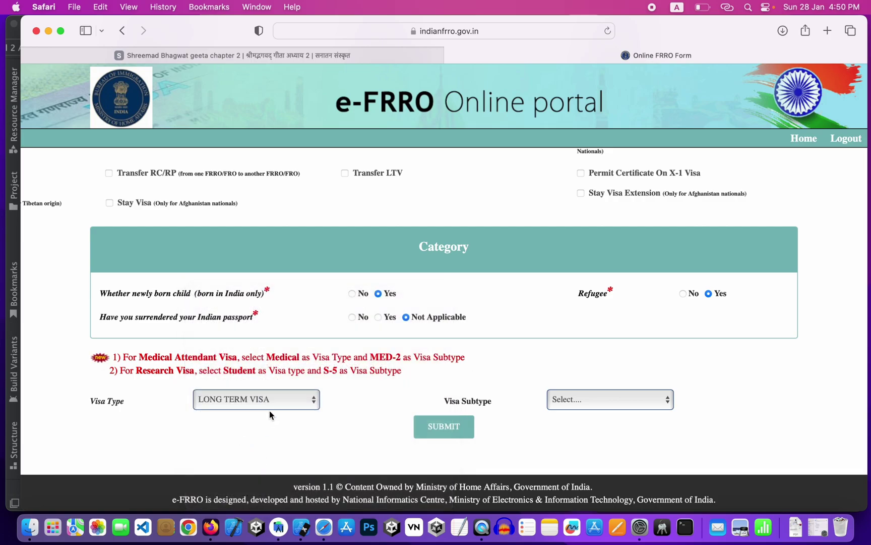
{"action": "left_click", "coordinate": [592, 398]}
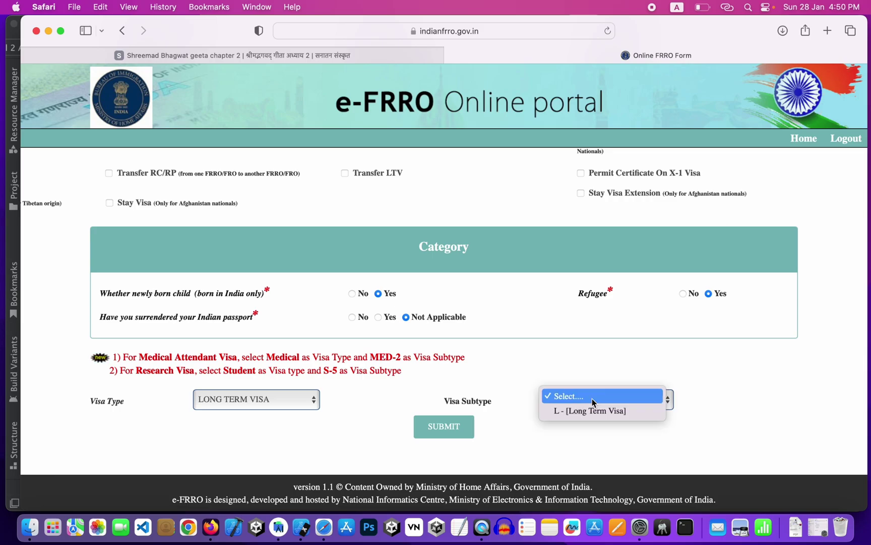
{"action": "left_click", "coordinate": [577, 411]}
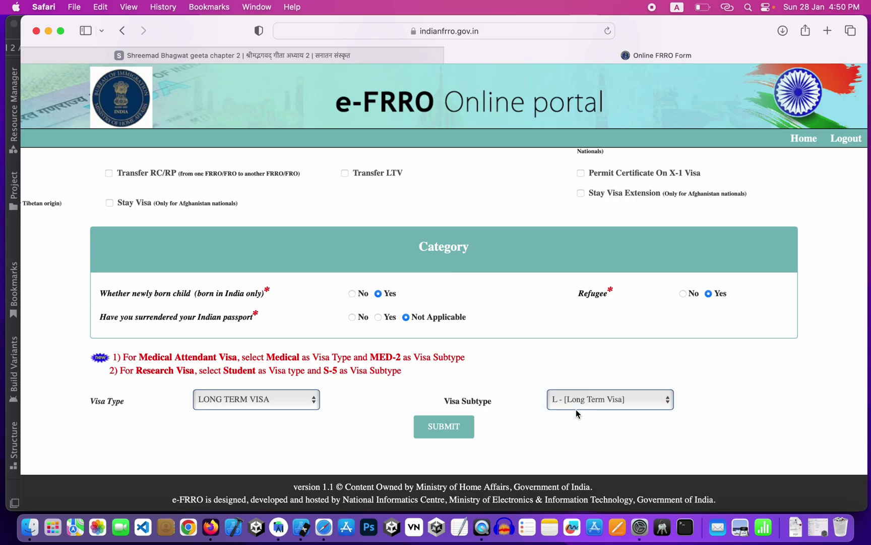
{"action": "scroll", "coordinate": [493, 367], "scroll_direction": "up", "scroll_amount": 5}
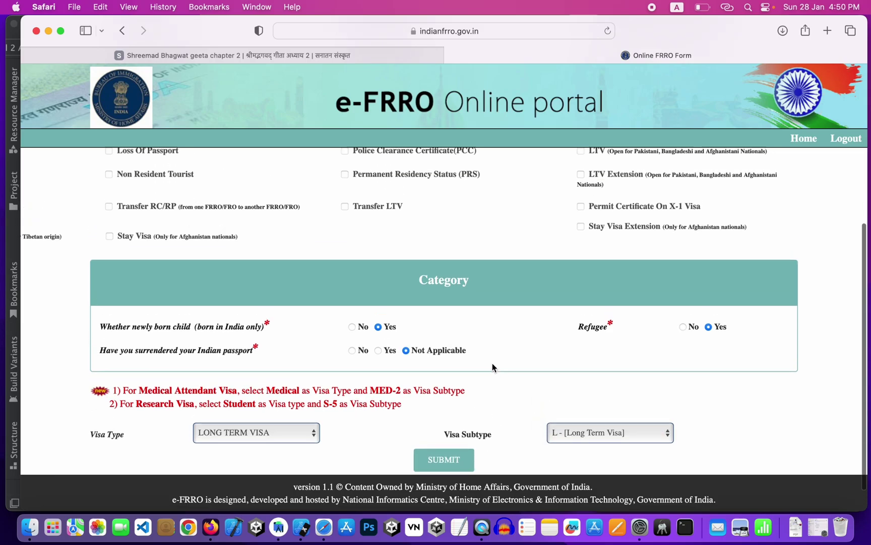
{"action": "scroll", "coordinate": [492, 367], "scroll_direction": "up", "scroll_amount": 3}
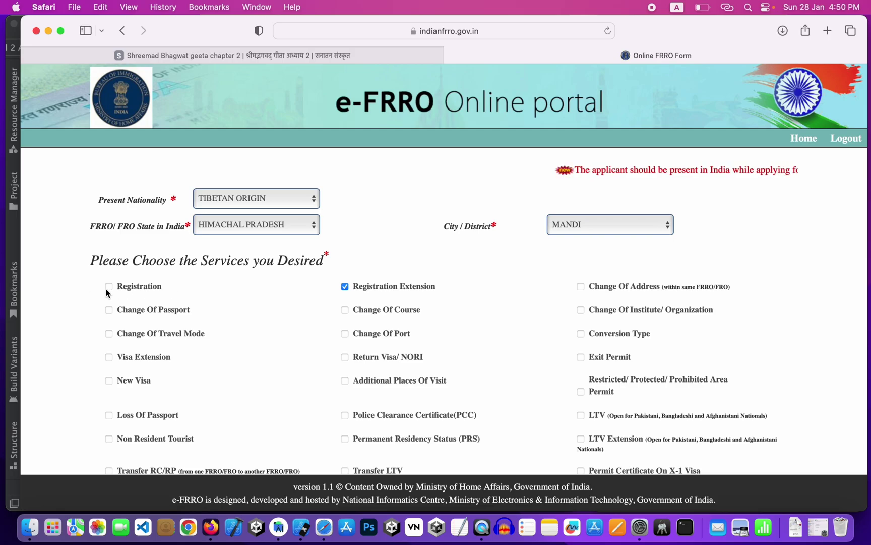
Reconfirm Yes for the newborn question and submit the service and category details
{"action": "scroll", "coordinate": [305, 370], "scroll_direction": "down", "scroll_amount": 3}
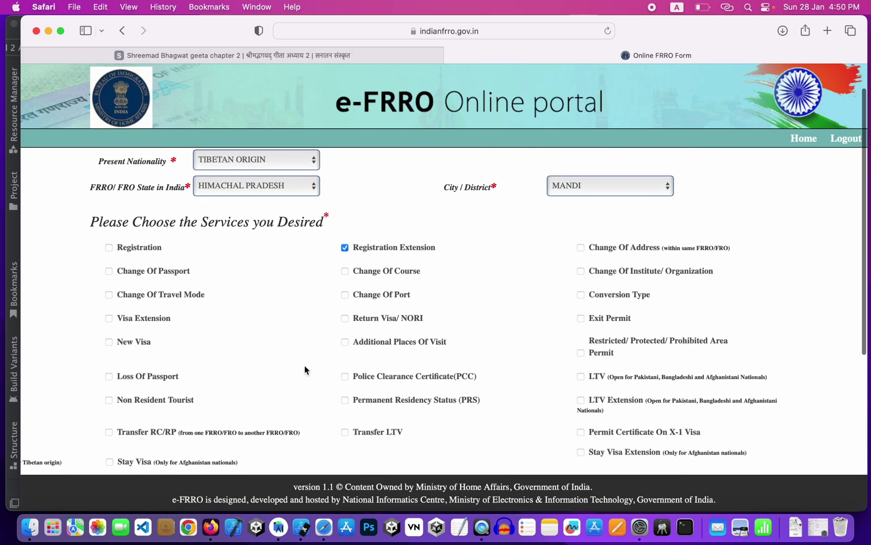
{"action": "scroll", "coordinate": [559, 363], "scroll_direction": "down", "scroll_amount": 5}
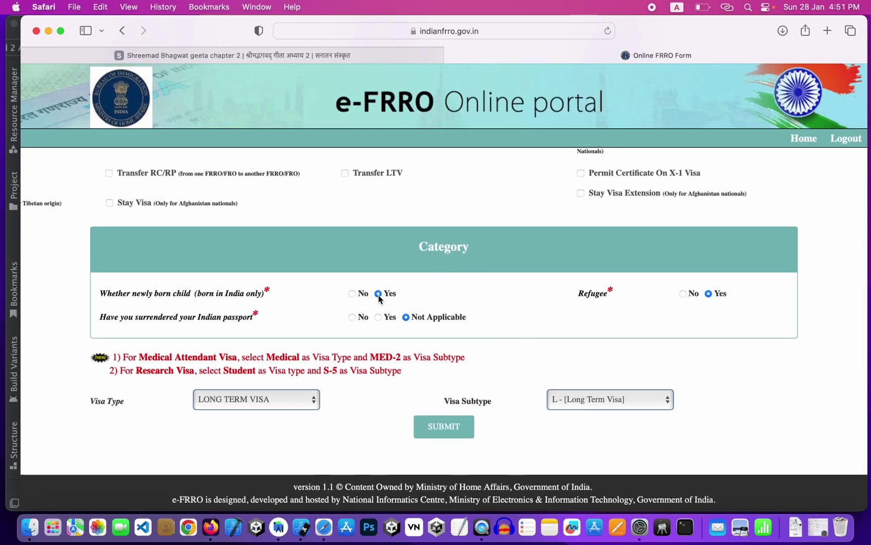
{"action": "left_click", "coordinate": [352, 293]}
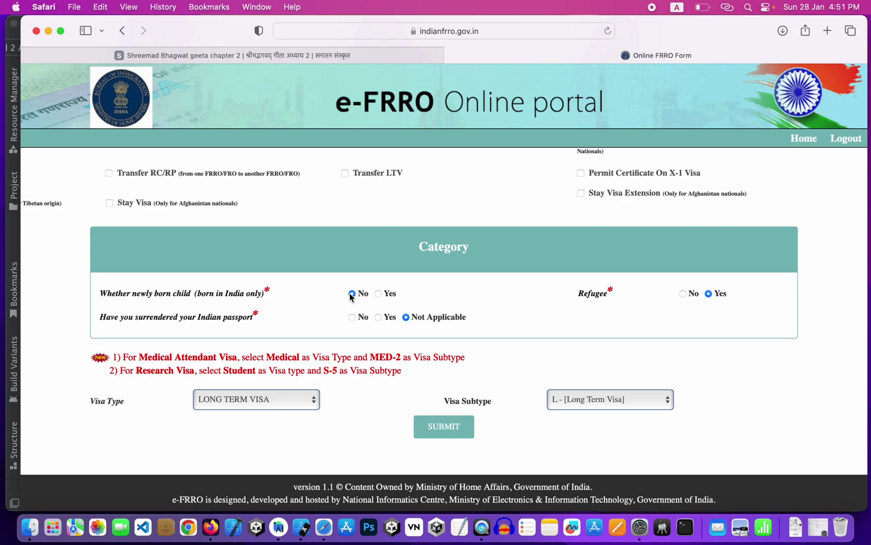
{"action": "left_click", "coordinate": [378, 293]}
{"action": "left_click", "coordinate": [437, 432]}
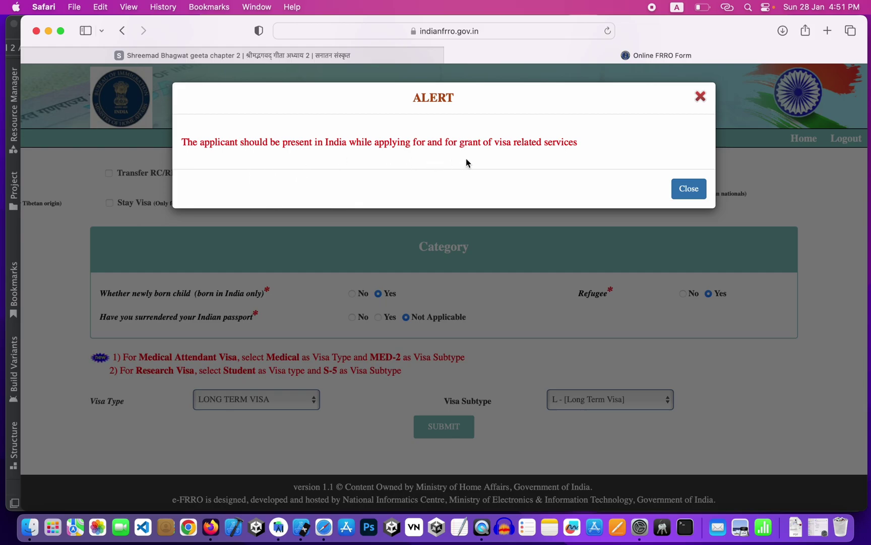
Dismiss the presence-in-India alert and proceed to the Registration Extension application form
{"action": "left_click", "coordinate": [696, 189]}
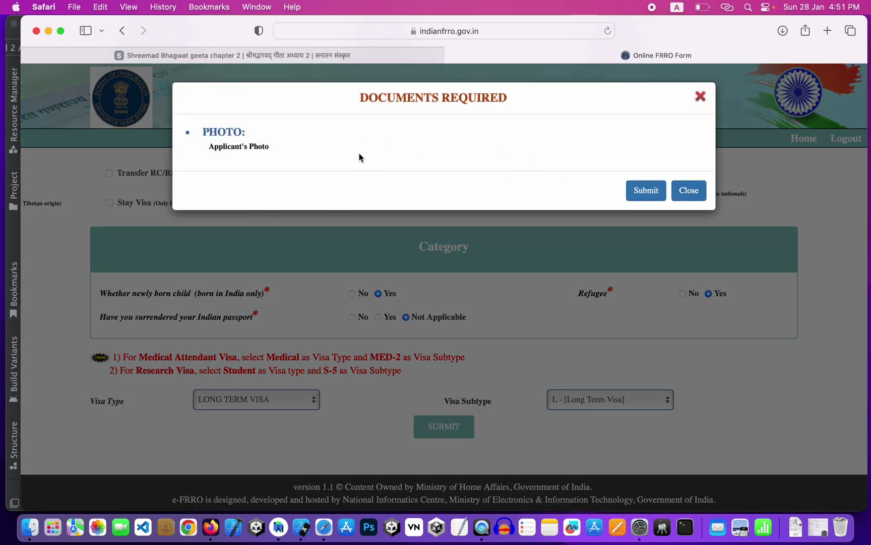
{"action": "left_click", "coordinate": [643, 191]}
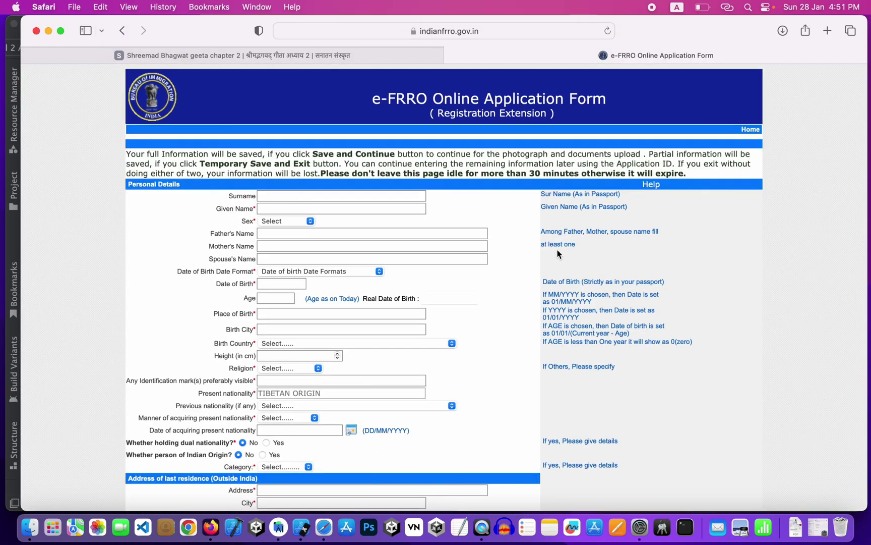
{"action": "scroll", "coordinate": [533, 370], "scroll_direction": "down", "scroll_amount": 15}
{"action": "scroll", "coordinate": [534, 370], "scroll_direction": "down", "scroll_amount": 6}
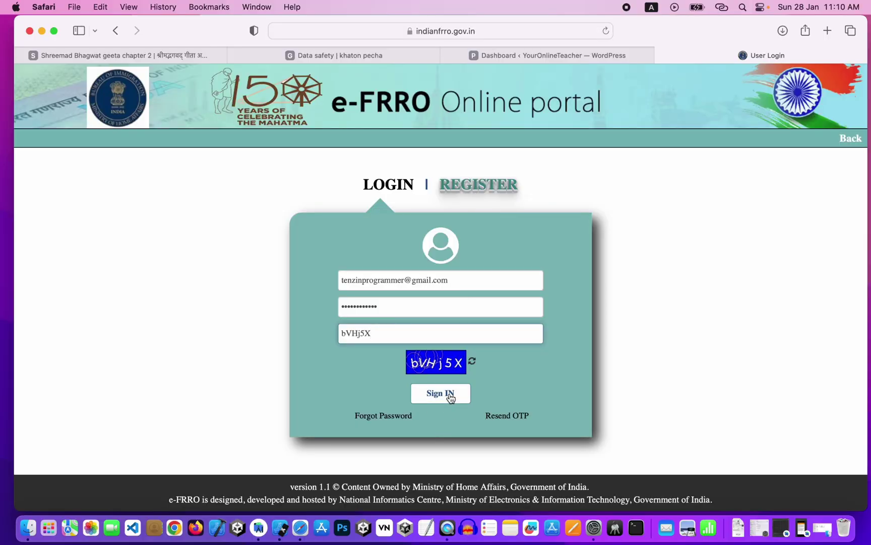
Attempt sign-in, decline saving the password, dismiss the credentials error, and focus the email field
{"action": "left_click", "coordinate": [450, 393]}
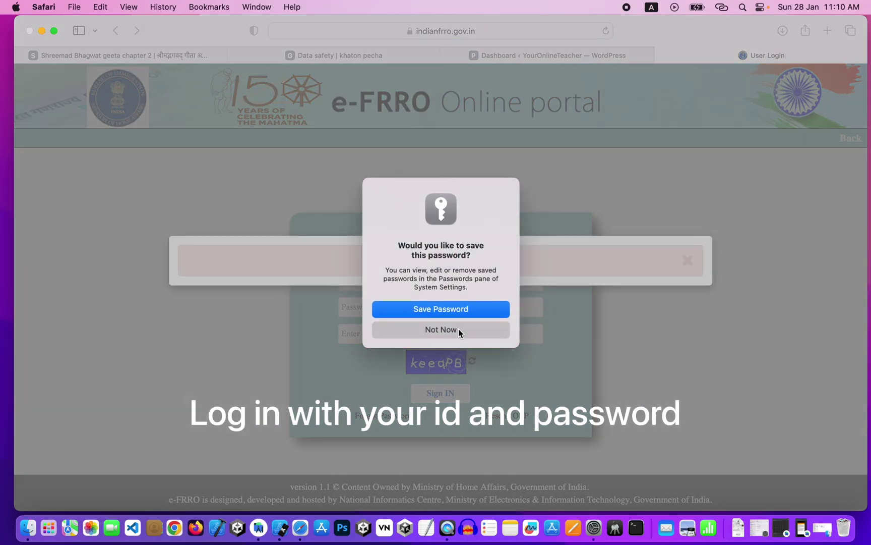
{"action": "left_click", "coordinate": [458, 329]}
{"action": "left_click", "coordinate": [688, 261]}
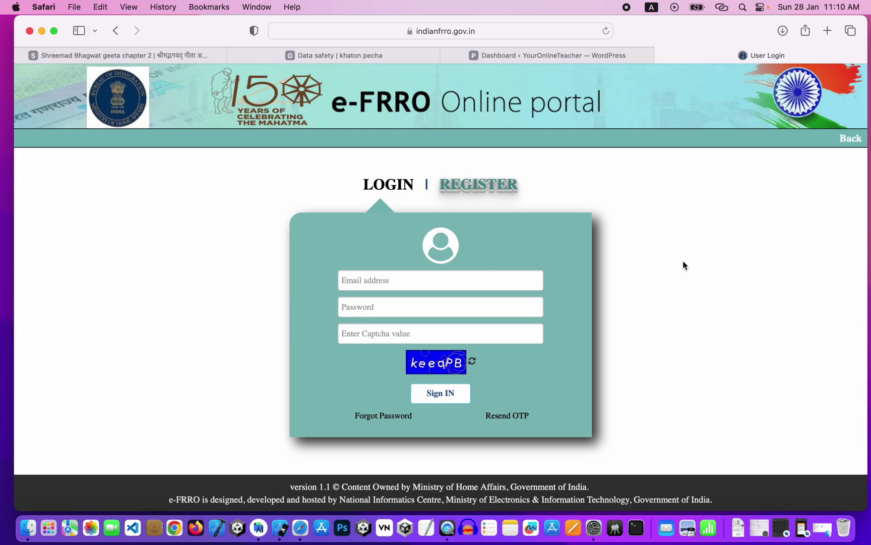
{"action": "left_click", "coordinate": [425, 278]}
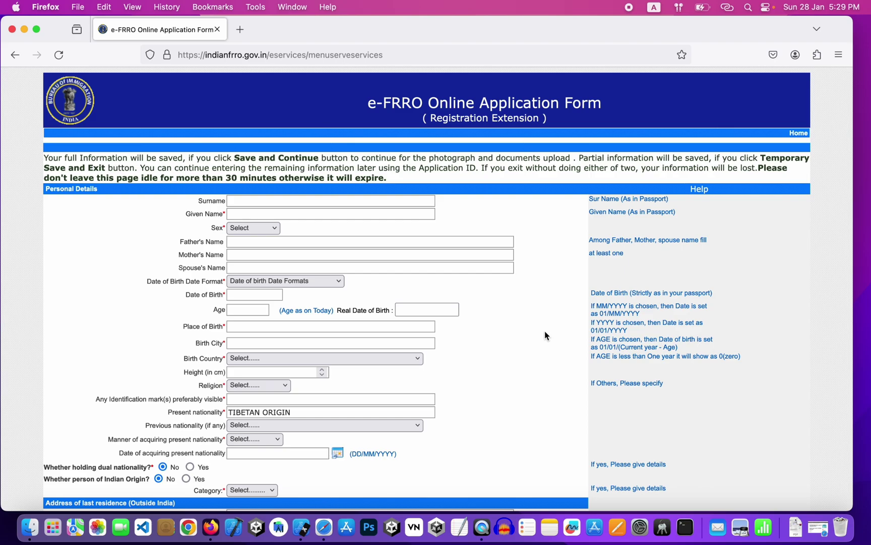
{"action": "scroll", "coordinate": [544, 336], "scroll_direction": "down", "scroll_amount": 15}
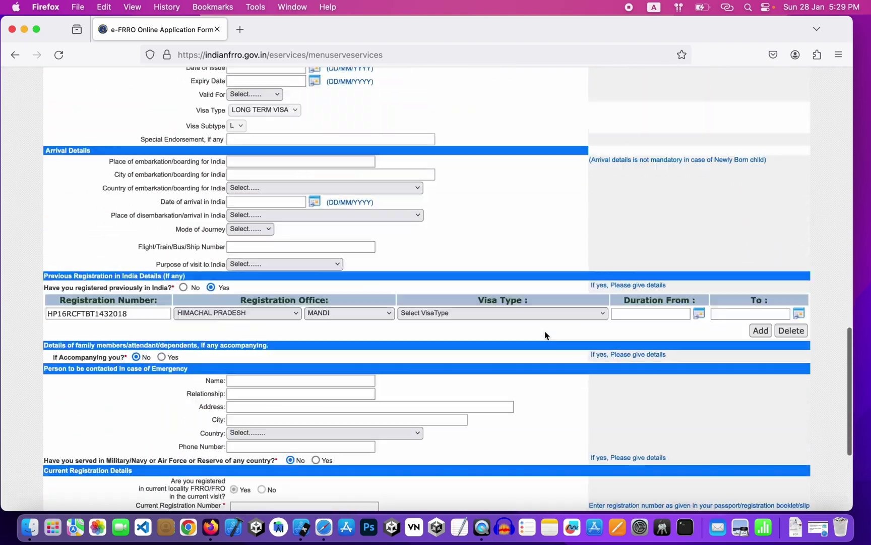
{"action": "scroll", "coordinate": [309, 222], "scroll_direction": "up", "scroll_amount": 2}
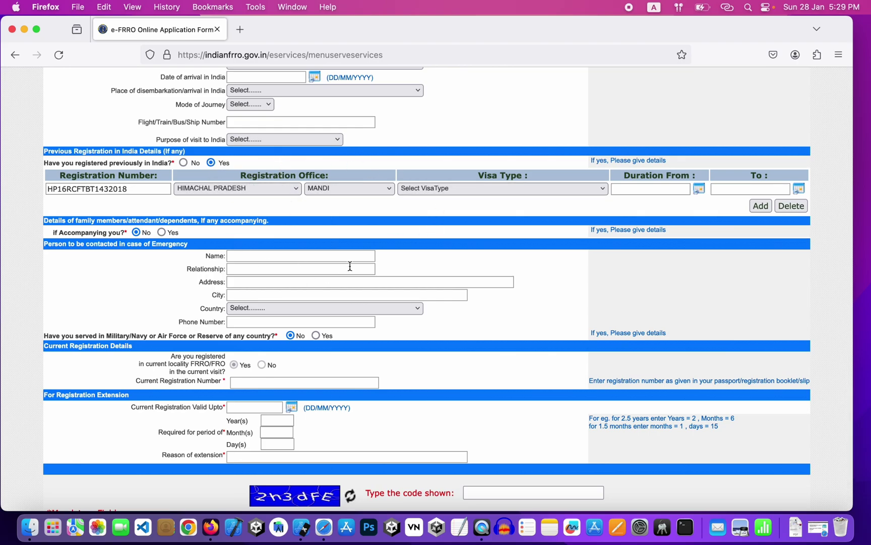
{"action": "scroll", "coordinate": [474, 240], "scroll_direction": "down", "scroll_amount": 3}
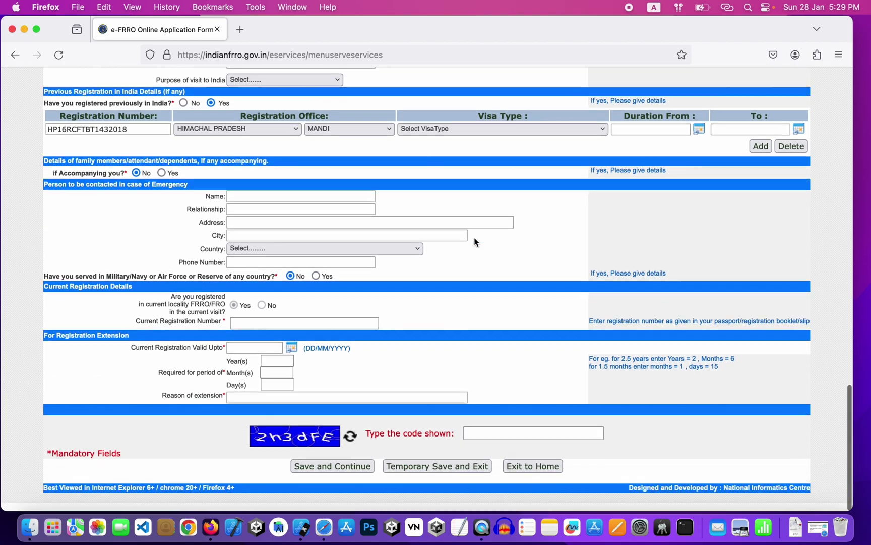
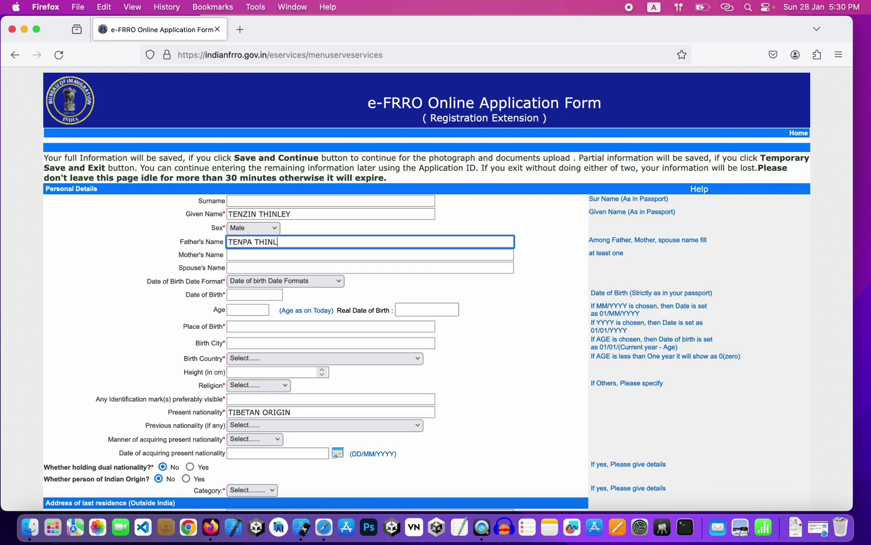
Enter the mother's name, choose the DD/MM/YYYY format and enter the date of birth
{"action": "key", "text": "Tab"}
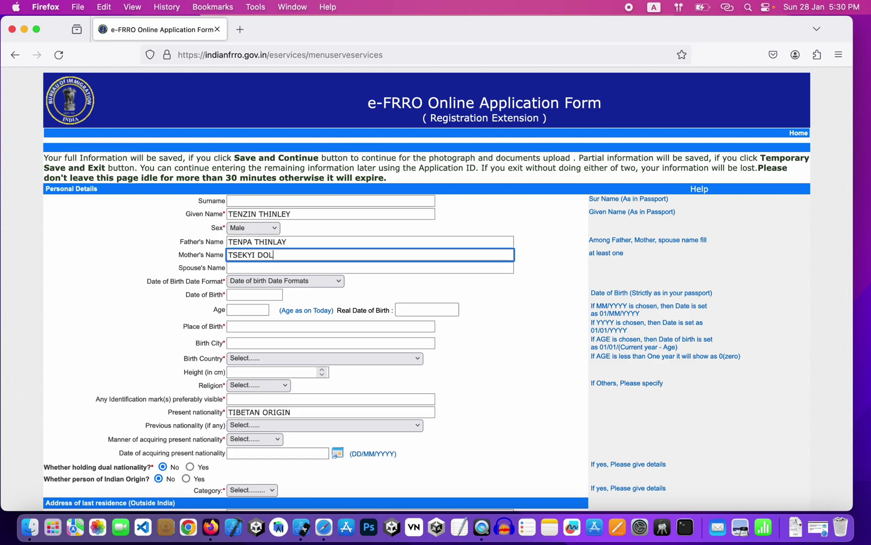
{"action": "key", "text": "Tab"}
{"action": "key", "text": "Tab"}
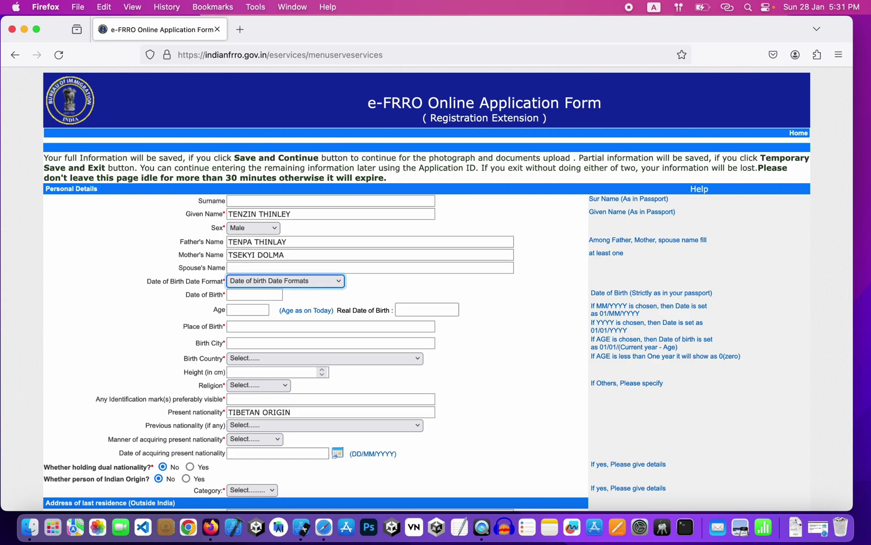
{"action": "key", "text": "space"}
{"action": "key", "text": "Escape"}
{"action": "left_click", "coordinate": [323, 283]}
{"action": "left_click", "coordinate": [305, 291]}
{"action": "left_click", "coordinate": [258, 295]}
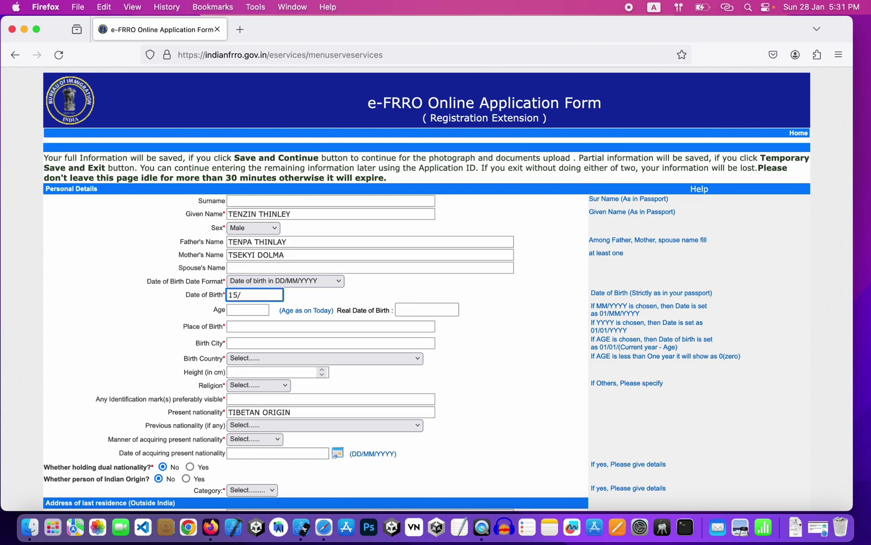
Fill in the place and city of birth and set the birth country to INDIA
{"action": "key", "text": "Tab"}
{"action": "key", "text": "Tab"}
{"action": "key", "text": "Tab"}
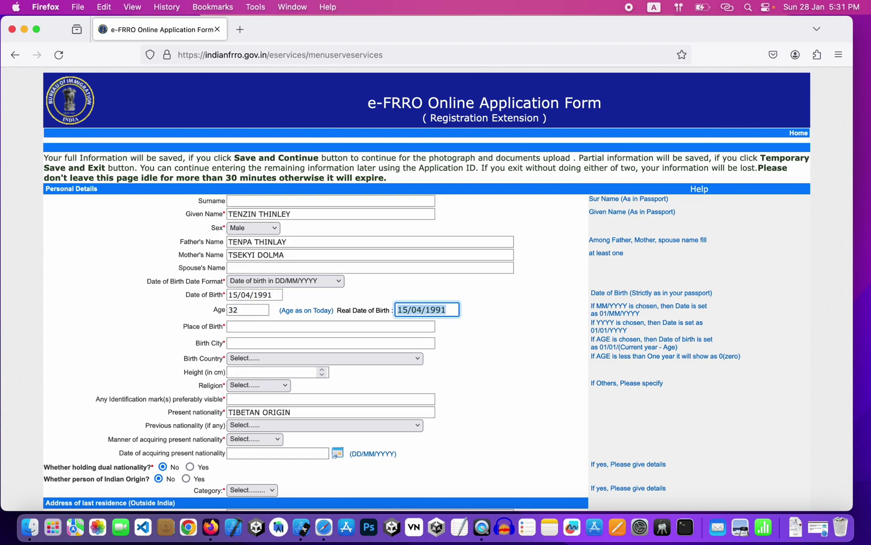
{"action": "type", "text": "PANDOH"}
{"action": "key", "text": "Tab"}
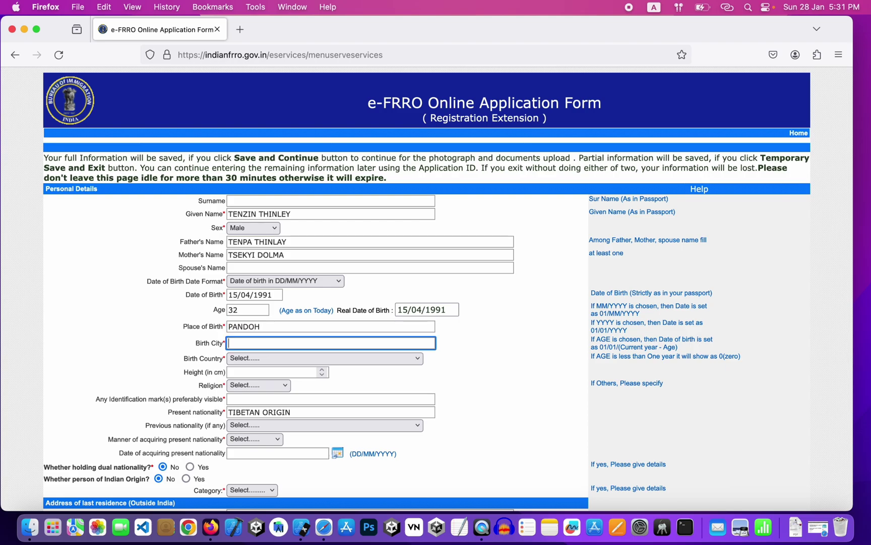
{"action": "type", "text": "MANDI"}
{"action": "key", "text": "Tab"}
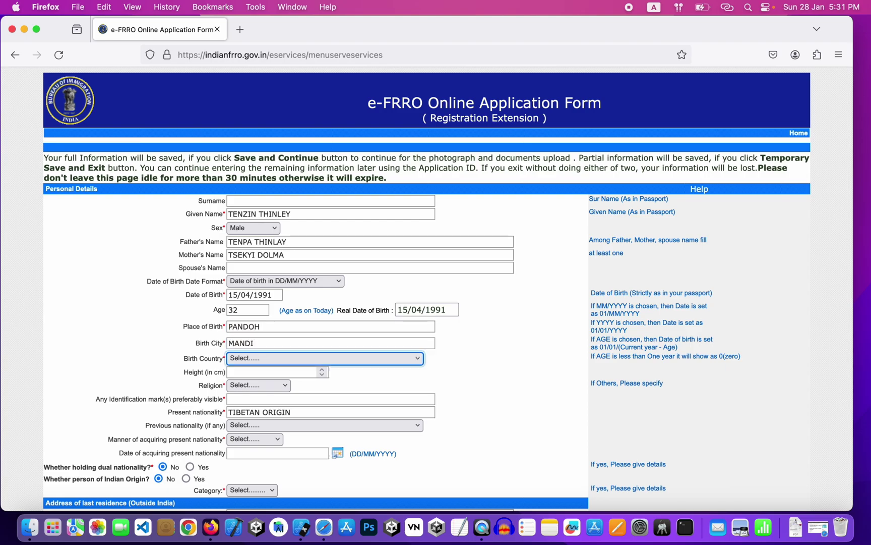
{"action": "type", "text": "india"}
{"action": "key", "text": "Tab"}
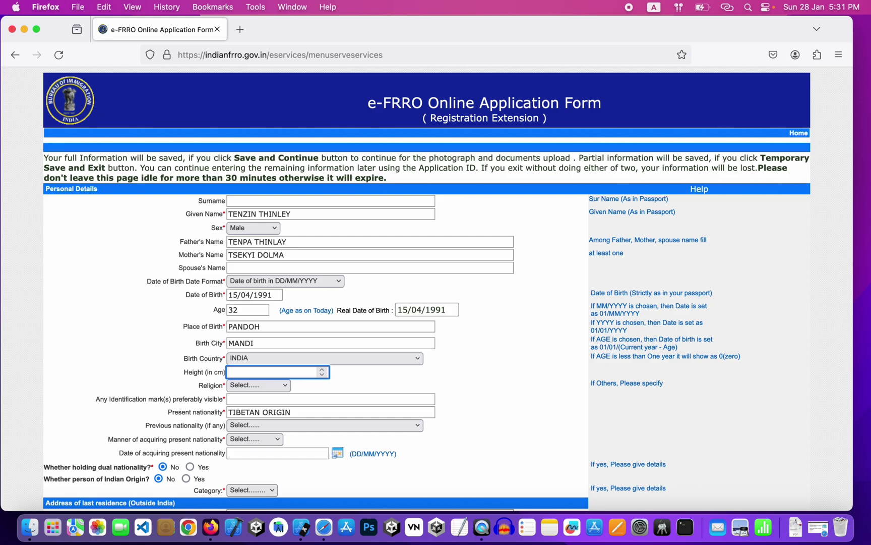
Set religion to BUDDHISM, identification mark MOLE ON NECK, and nationality acquired by Birth
{"action": "key", "text": "Tab"}
{"action": "type", "text": "buddhism"}
{"action": "key", "text": "Tab"}
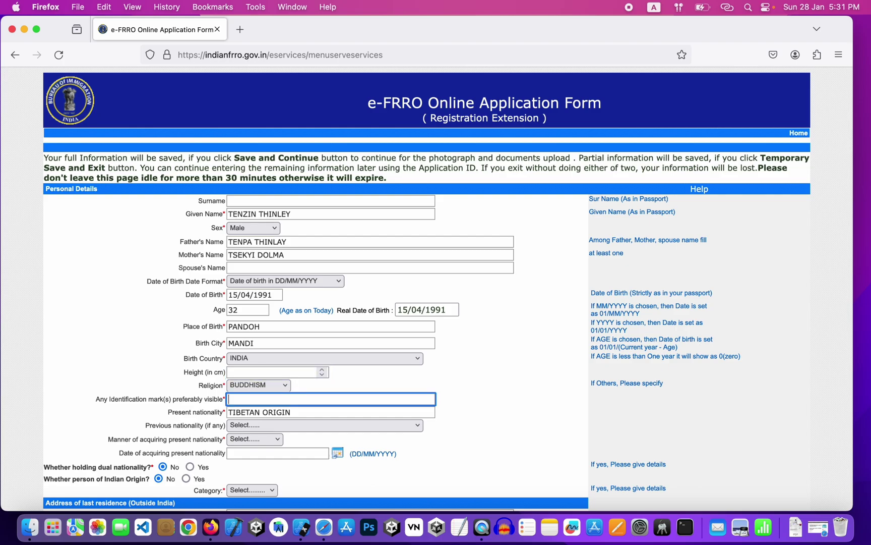
{"action": "type", "text": "MOLE ON NECK"}
{"action": "key", "text": "Tab"}
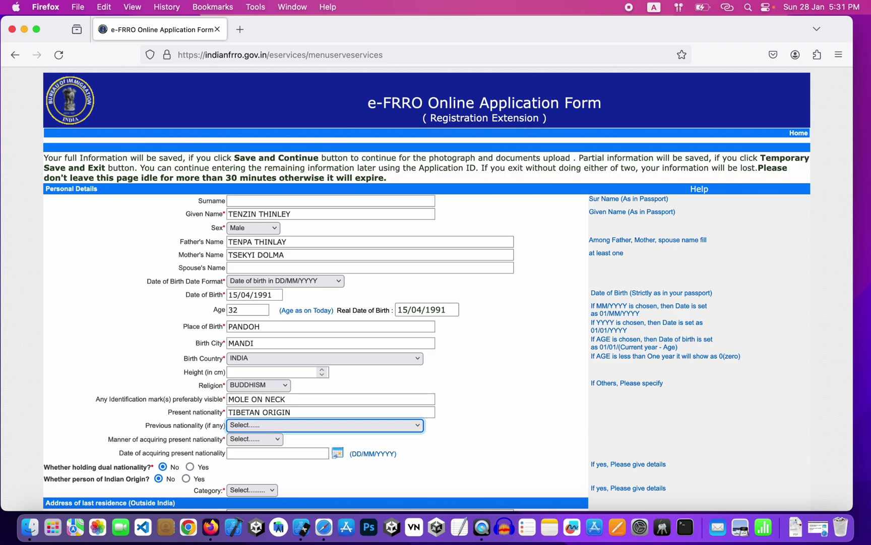
{"action": "key", "text": "Tab"}
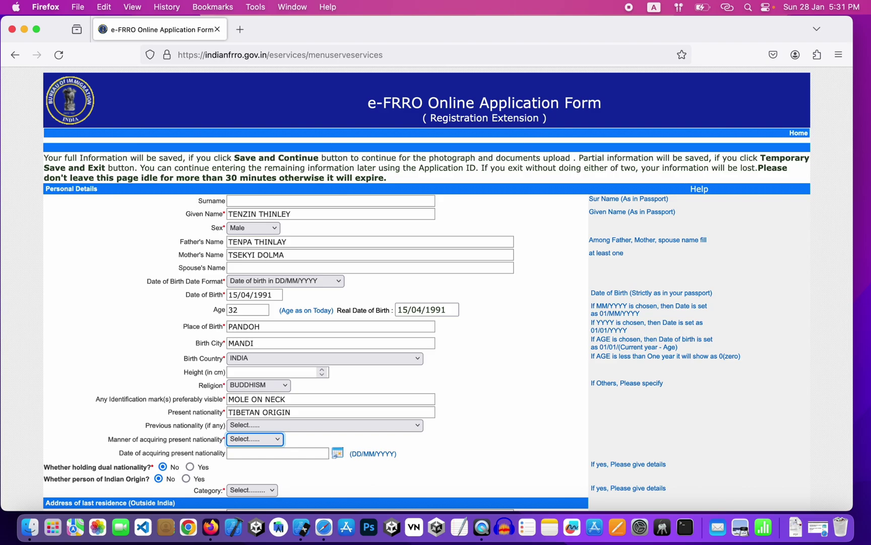
{"action": "key", "text": "Down"}
{"action": "key", "text": "Tab"}
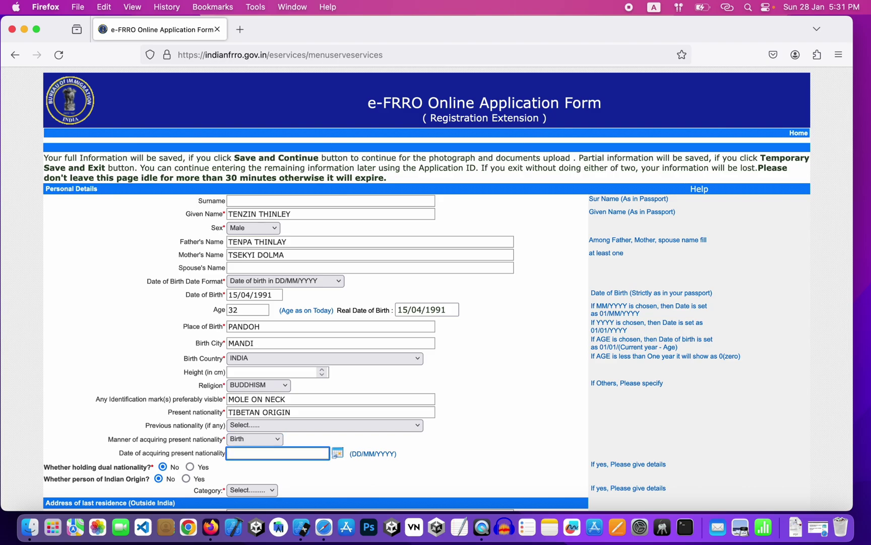
{"action": "scroll", "coordinate": [318, 315], "scroll_direction": "down", "scroll_amount": 5}
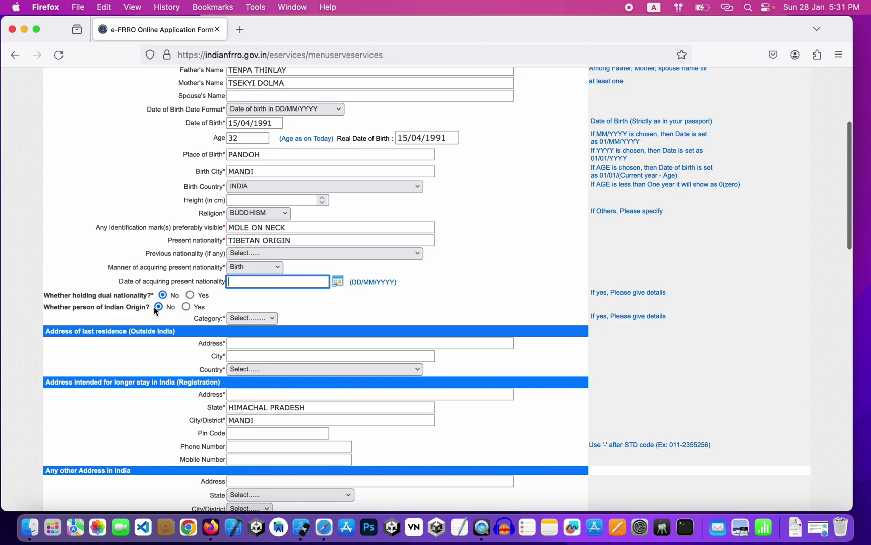
Set category to Refugee and enter the last-residence address, city MANDI and country INDIA
{"action": "left_click", "coordinate": [259, 317]}
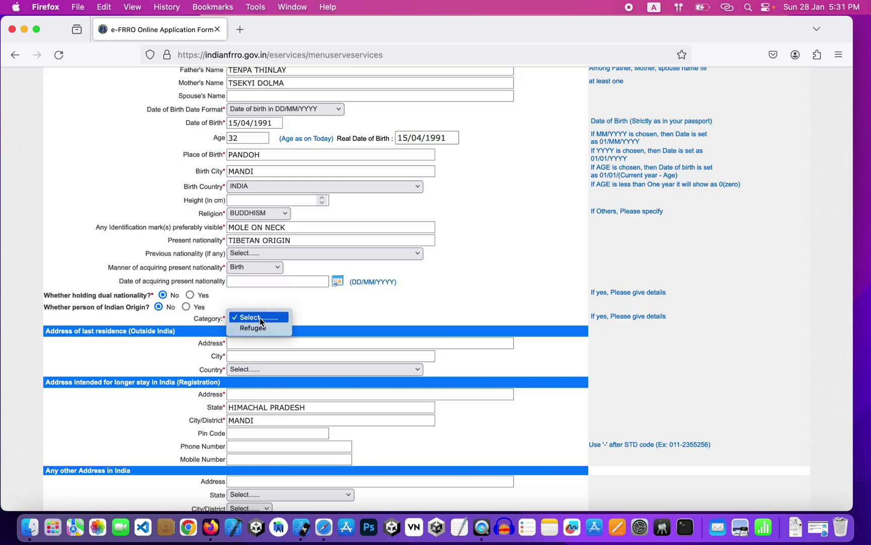
{"action": "left_click", "coordinate": [261, 329]}
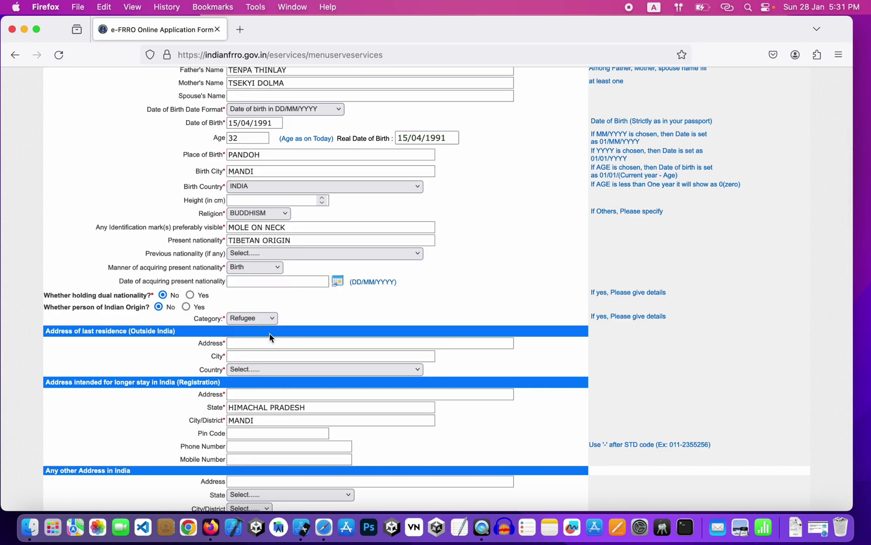
{"action": "left_click", "coordinate": [268, 343]}
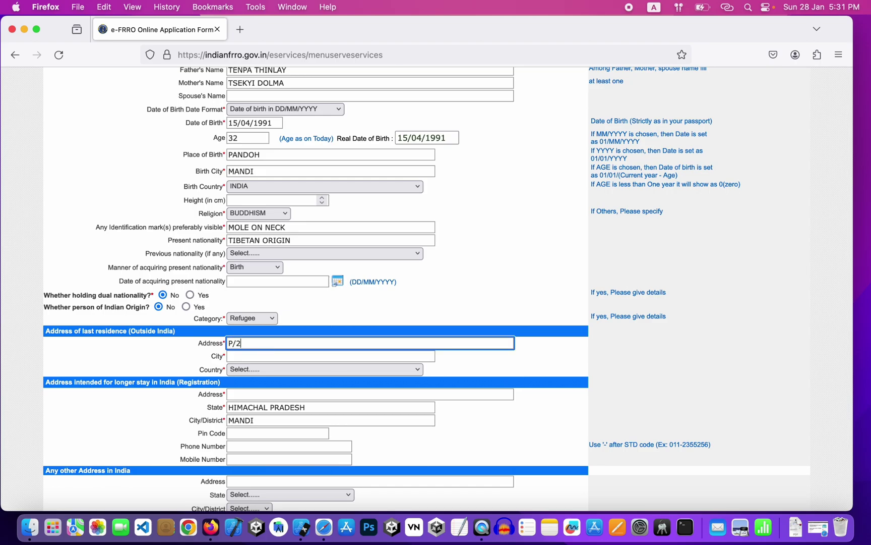
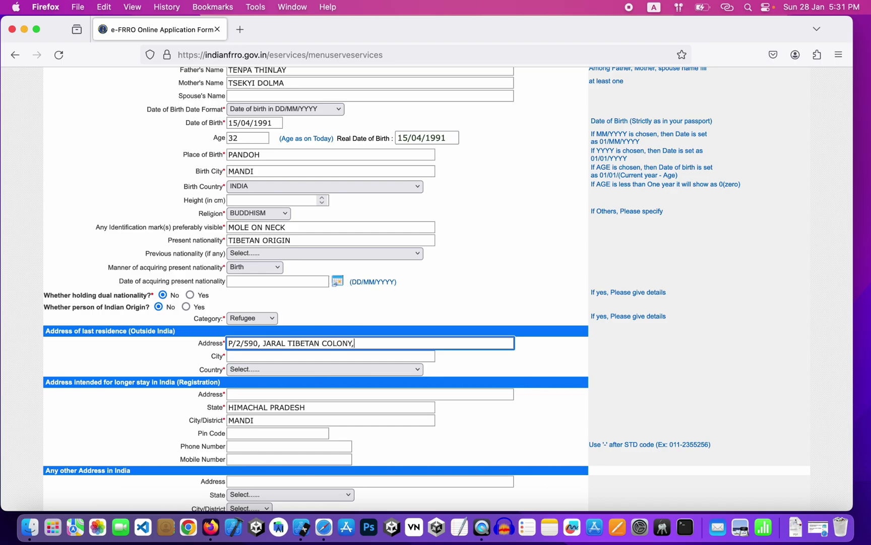
{"action": "key", "text": "Tab"}
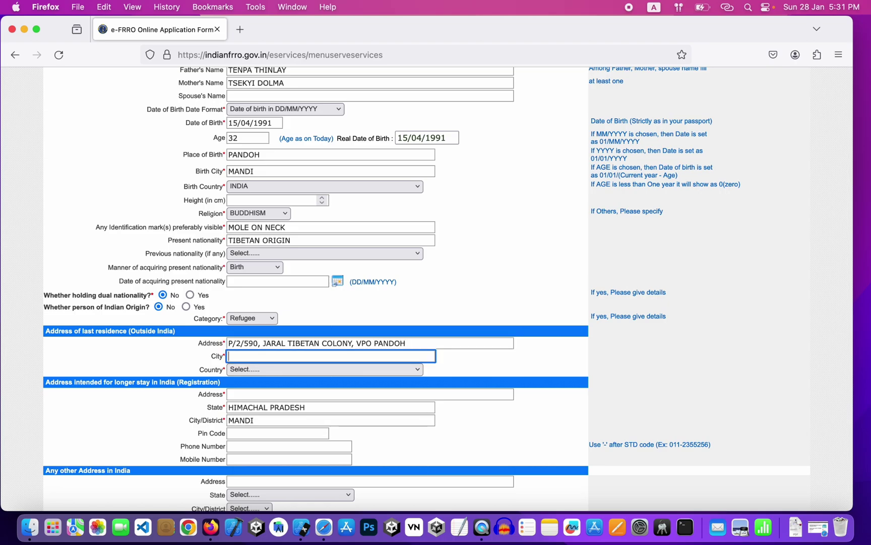
{"action": "type", "text": "MANDI"}
{"action": "key", "text": "Tab"}
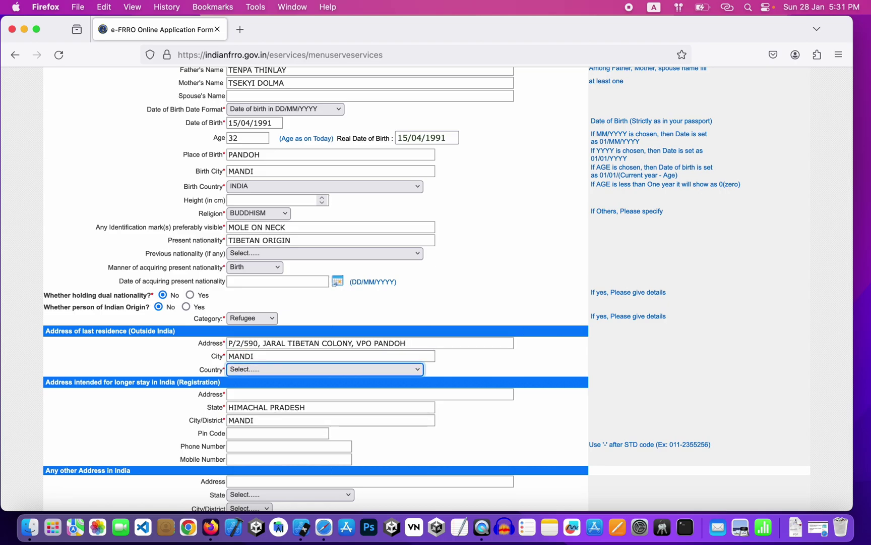
{"action": "type", "text": "india"}
{"action": "key", "text": "Tab"}
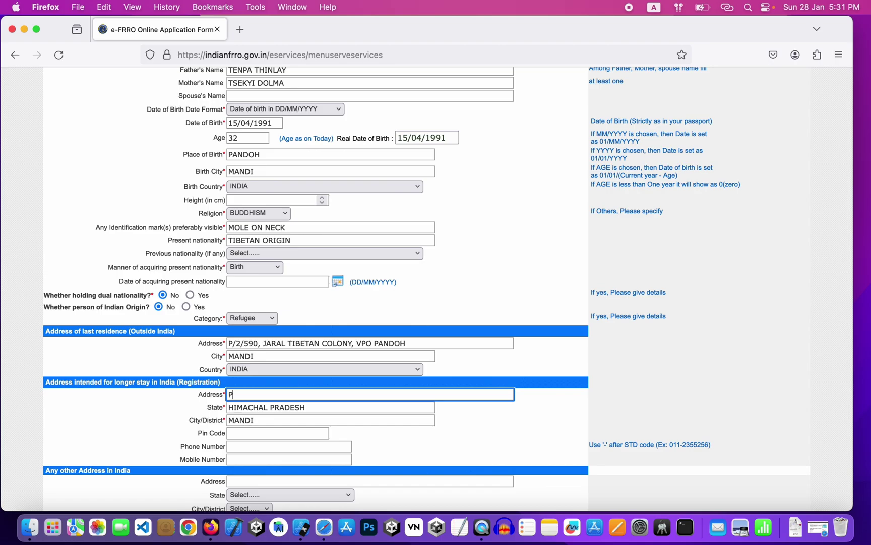
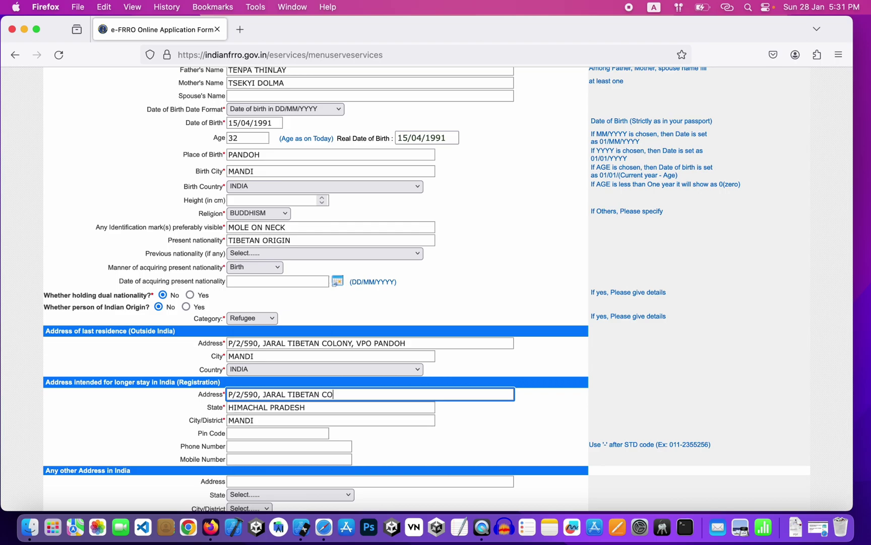
Enter the registration address in India and its pin code
{"action": "key", "text": "Tab"}
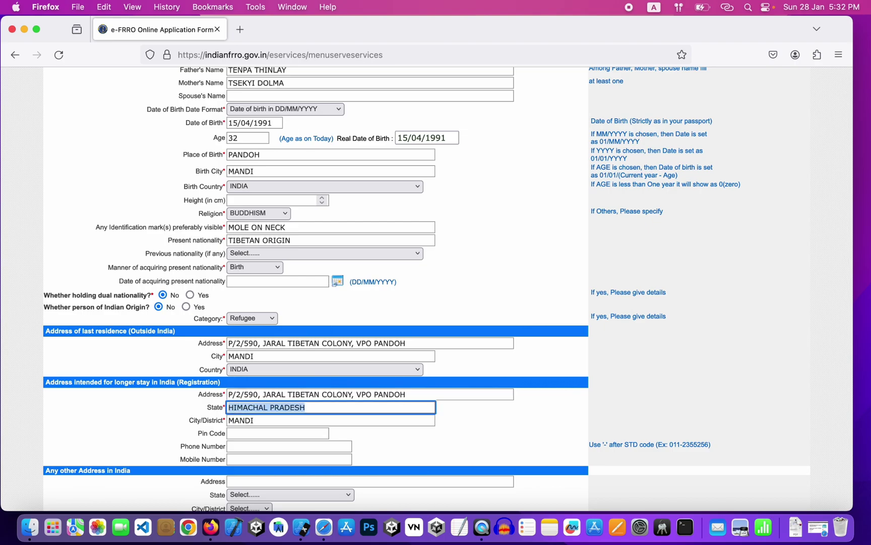
{"action": "key", "text": "Tab"}
{"action": "key", "text": "Tab"}
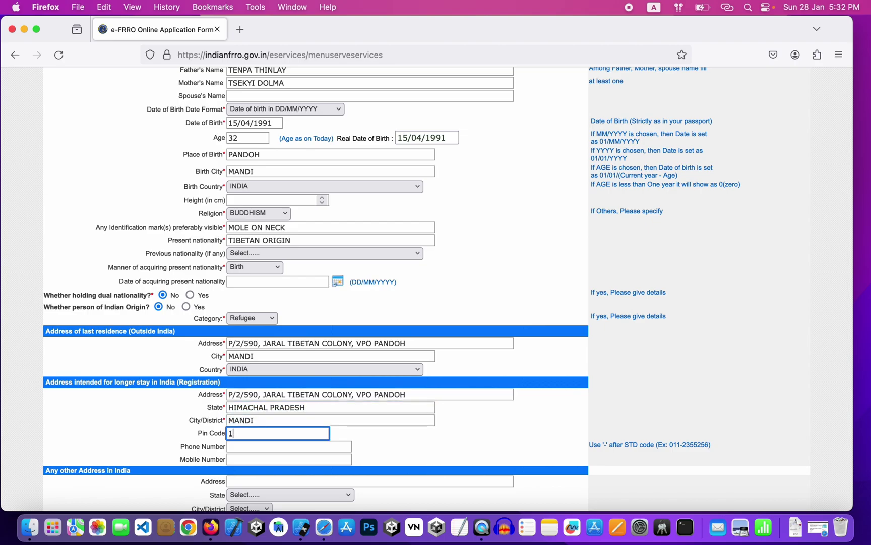
{"action": "type", "text": "175124"}
Review the last-residence and registration address entries, then go to the optional other-address section
{"action": "scroll", "coordinate": [370, 377], "scroll_direction": "down", "scroll_amount": 5}
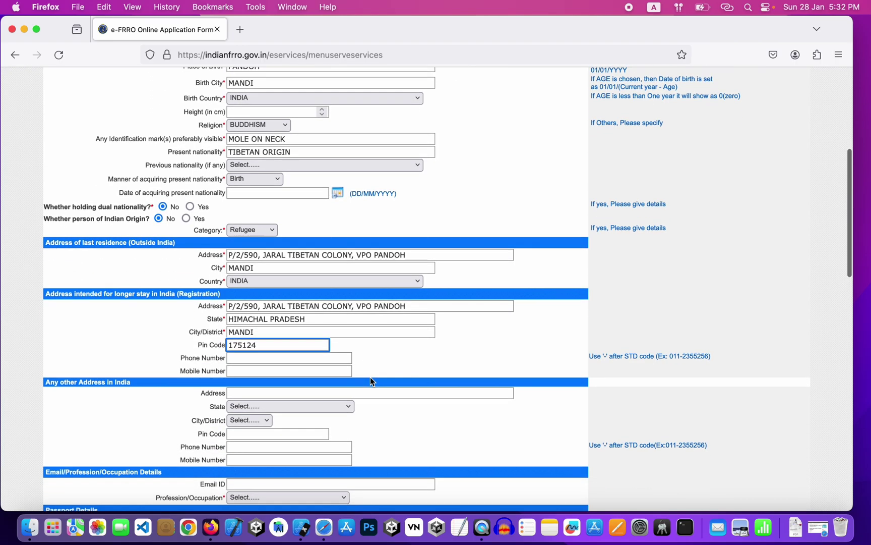
{"action": "scroll", "coordinate": [370, 377], "scroll_direction": "up", "scroll_amount": 2}
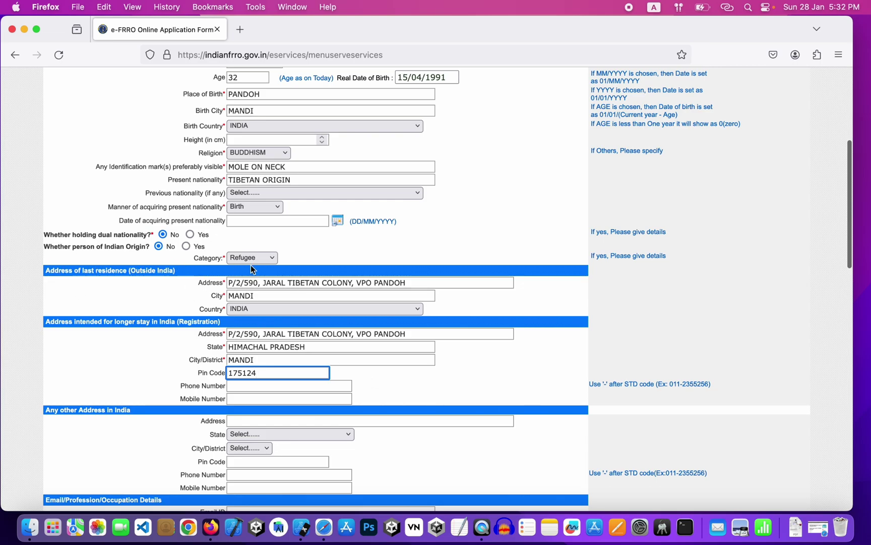
{"action": "left_click", "coordinate": [411, 285]}
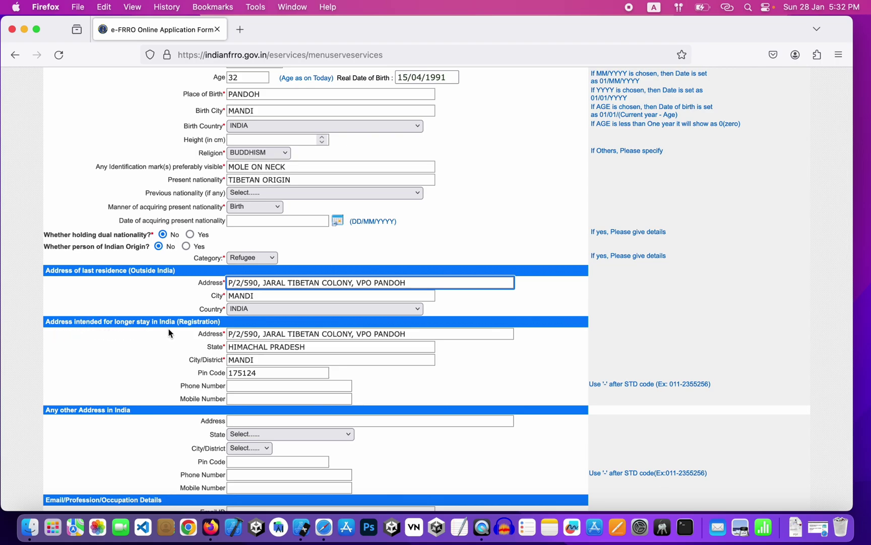
{"action": "left_click", "coordinate": [419, 334]}
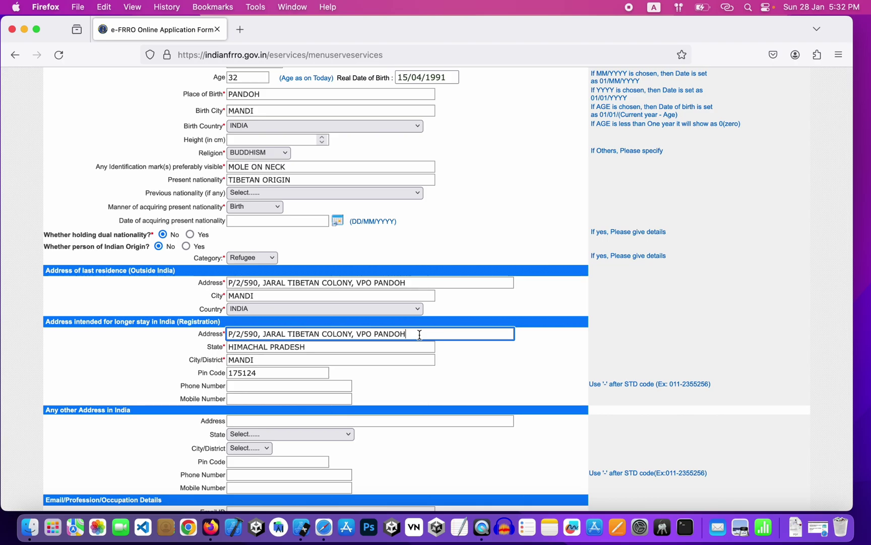
{"action": "scroll", "coordinate": [350, 347], "scroll_direction": "up", "scroll_amount": 1}
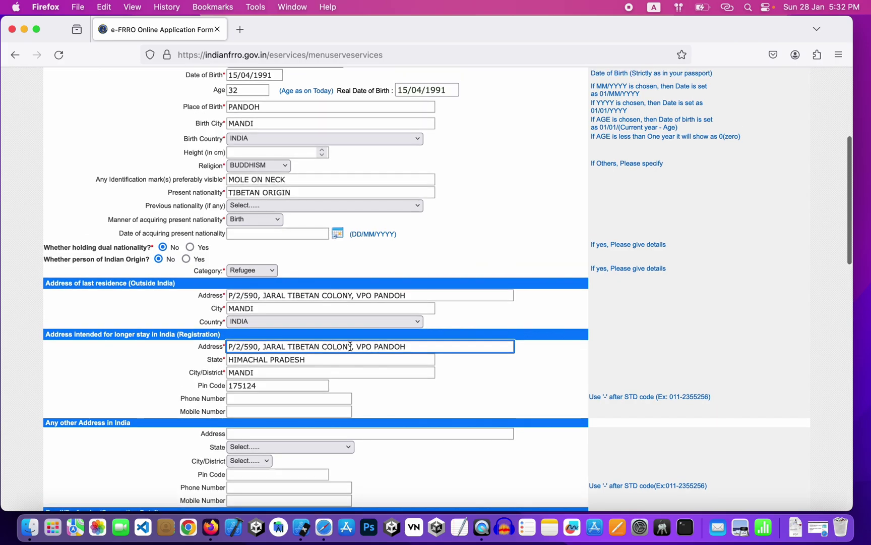
{"action": "left_click", "coordinate": [302, 434]}
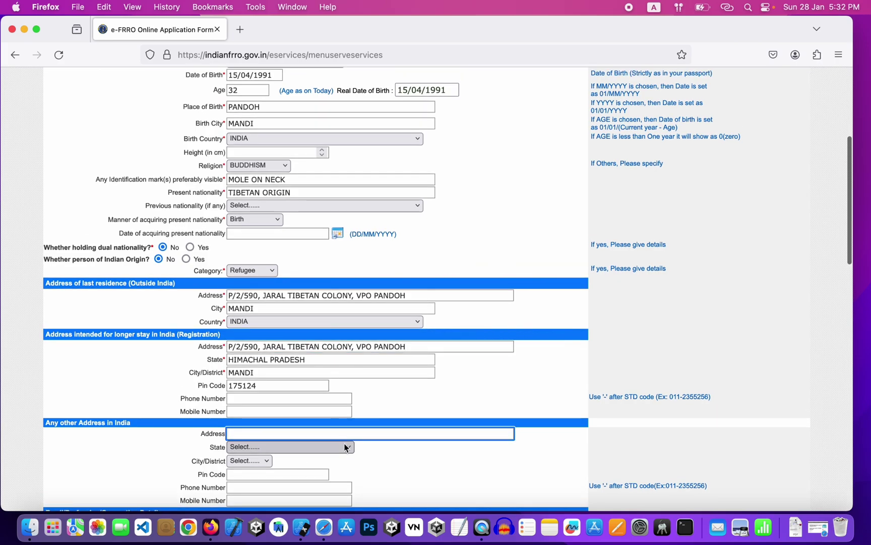
{"action": "scroll", "coordinate": [303, 440], "scroll_direction": "up", "scroll_amount": 5}
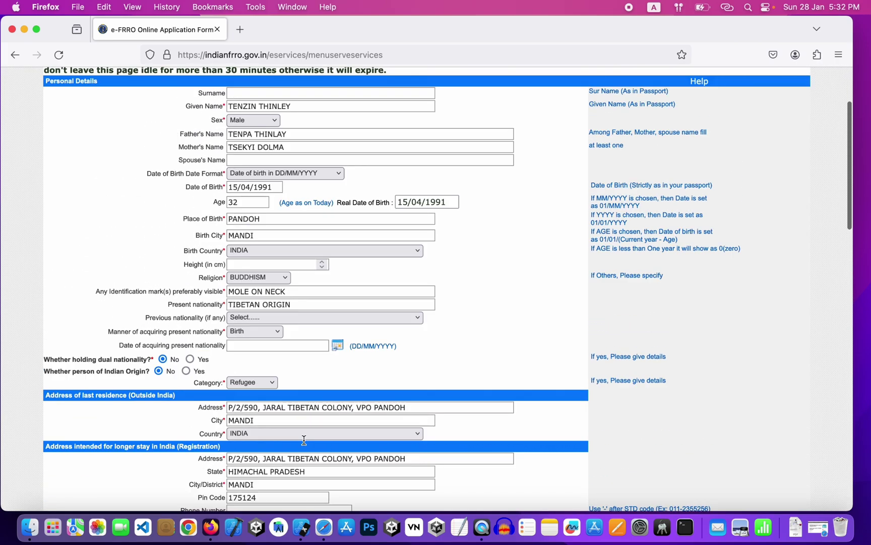
{"action": "scroll", "coordinate": [303, 440], "scroll_direction": "up", "scroll_amount": 3}
{"action": "scroll", "coordinate": [303, 439], "scroll_direction": "down", "scroll_amount": 15}
{"action": "scroll", "coordinate": [304, 440], "scroll_direction": "up", "scroll_amount": 15}
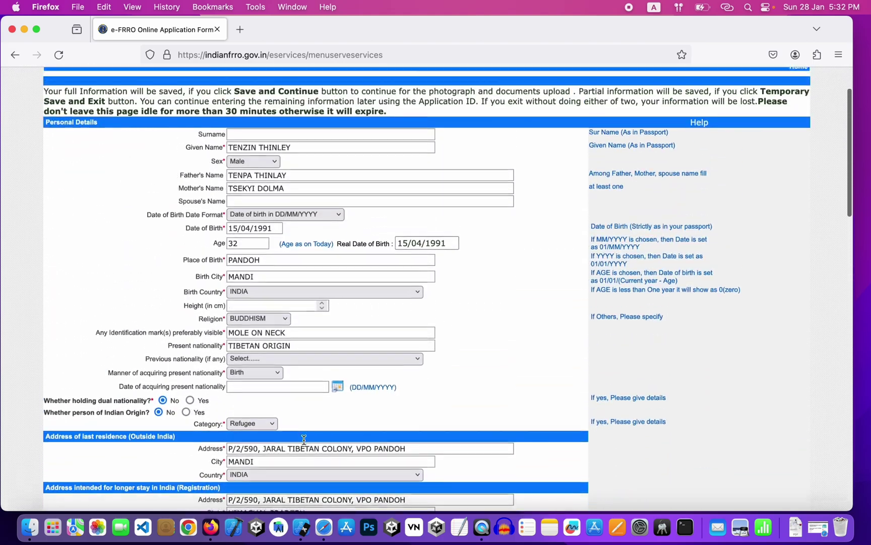
{"action": "scroll", "coordinate": [304, 439], "scroll_direction": "up", "scroll_amount": 2}
{"action": "scroll", "coordinate": [302, 415], "scroll_direction": "down", "scroll_amount": 15}
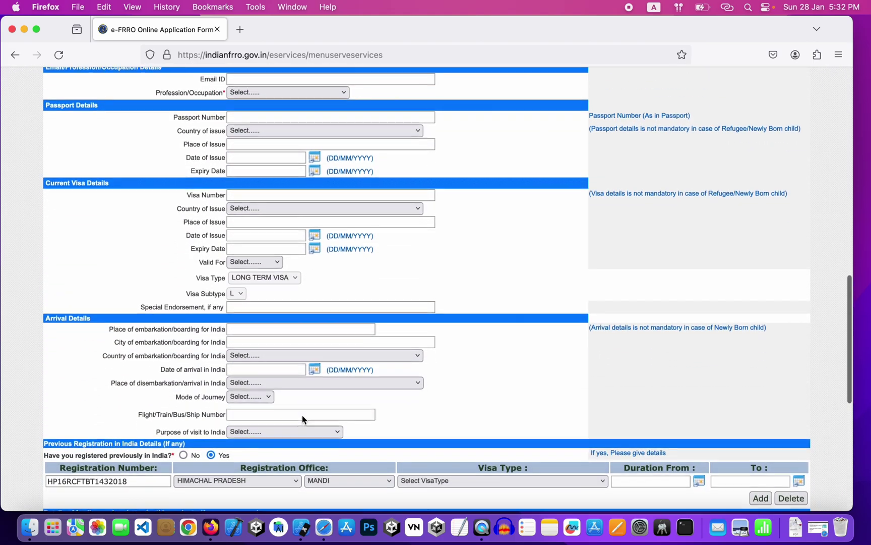
{"action": "scroll", "coordinate": [302, 415], "scroll_direction": "up", "scroll_amount": 5}
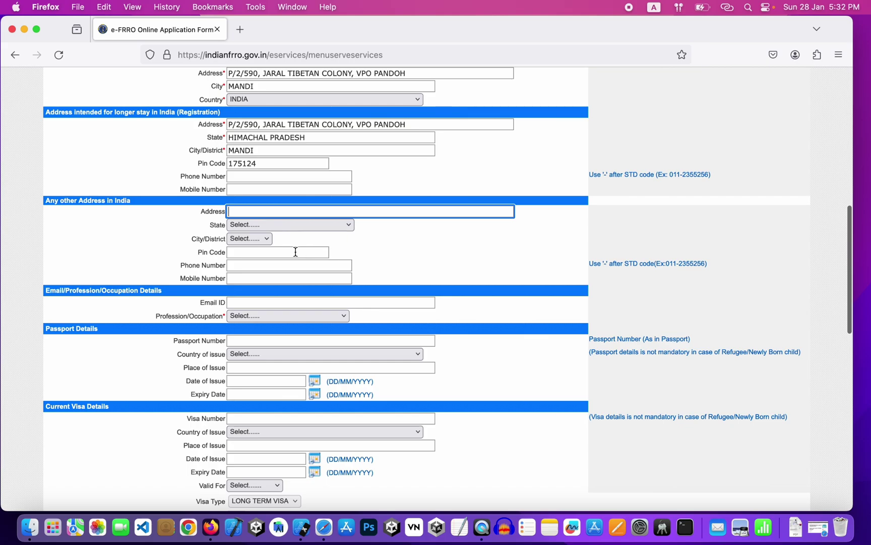
Enter the applicant's e-mail address in Email ID and choose OTHERS as profession
{"action": "left_click", "coordinate": [255, 302]}
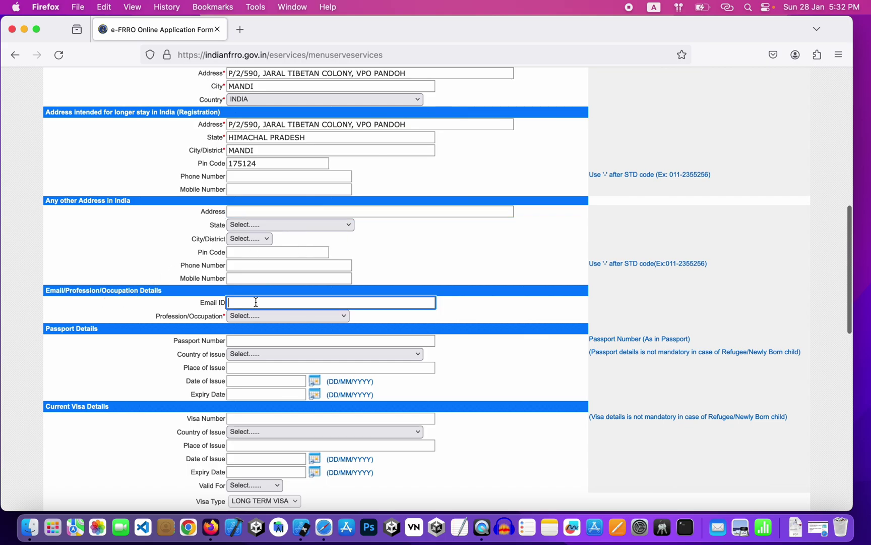
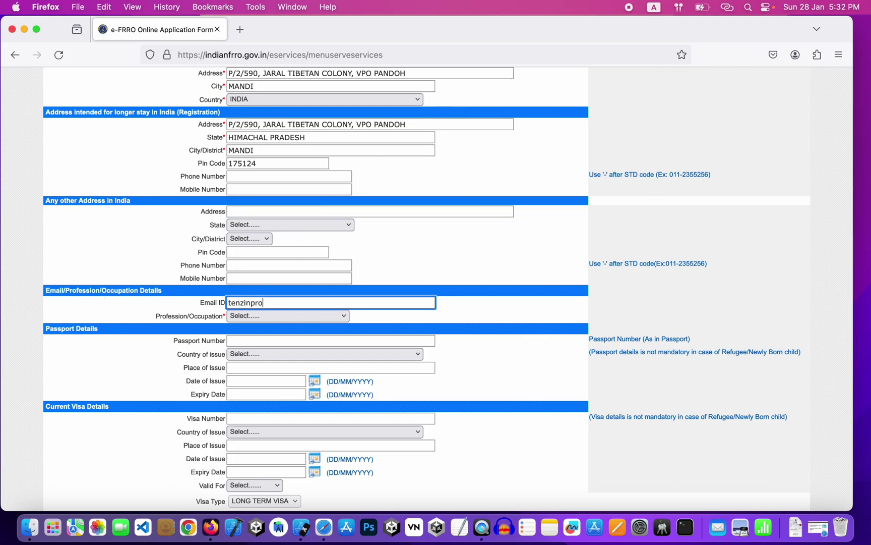
{"action": "key", "text": "Tab"}
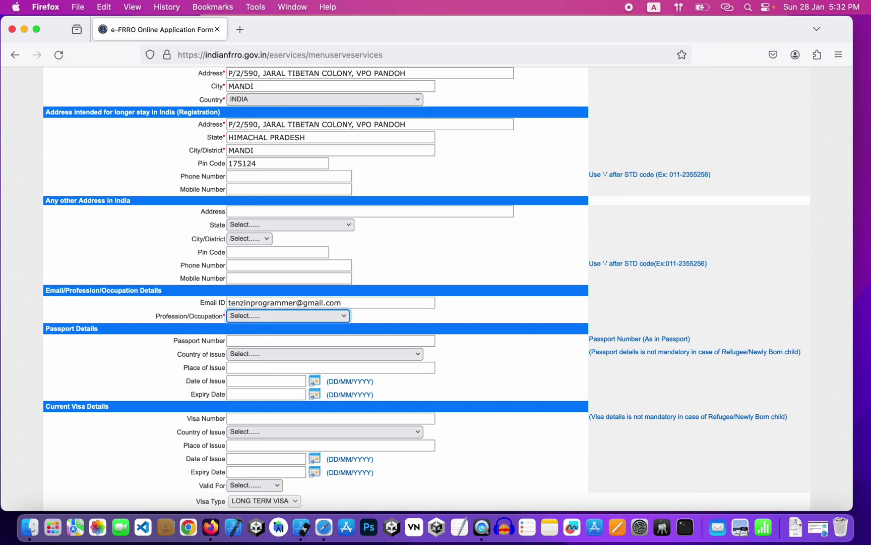
{"action": "left_click", "coordinate": [280, 314]}
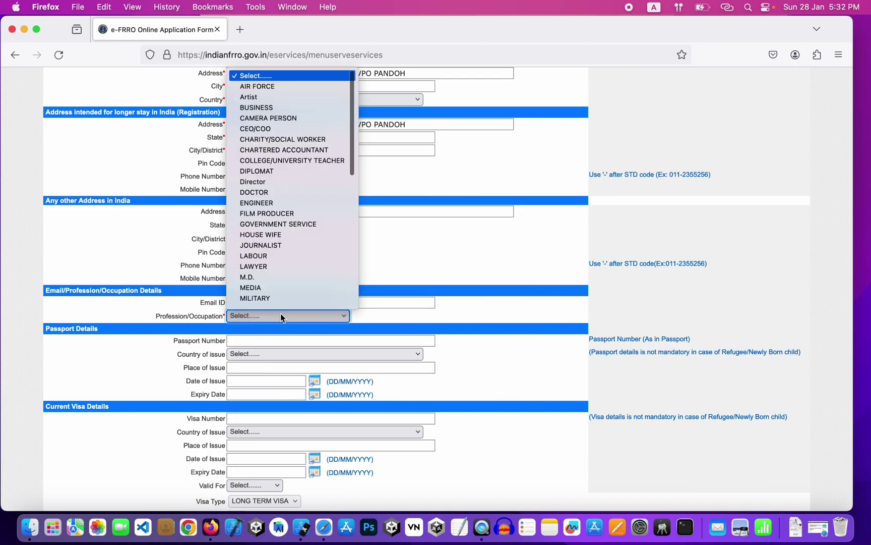
{"action": "scroll", "coordinate": [307, 282], "scroll_direction": "down", "scroll_amount": 1}
{"action": "scroll", "coordinate": [312, 271], "scroll_direction": "down", "scroll_amount": 8}
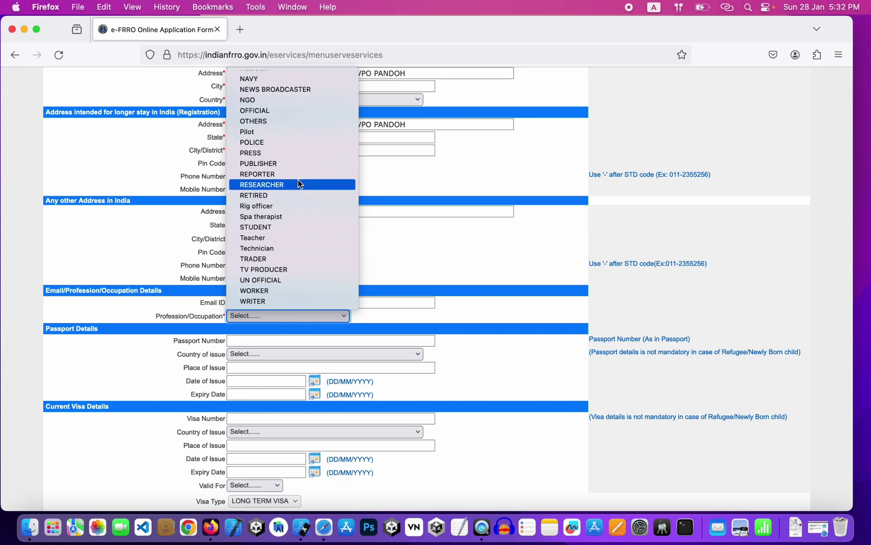
{"action": "scroll", "coordinate": [300, 183], "scroll_direction": "up", "scroll_amount": 4}
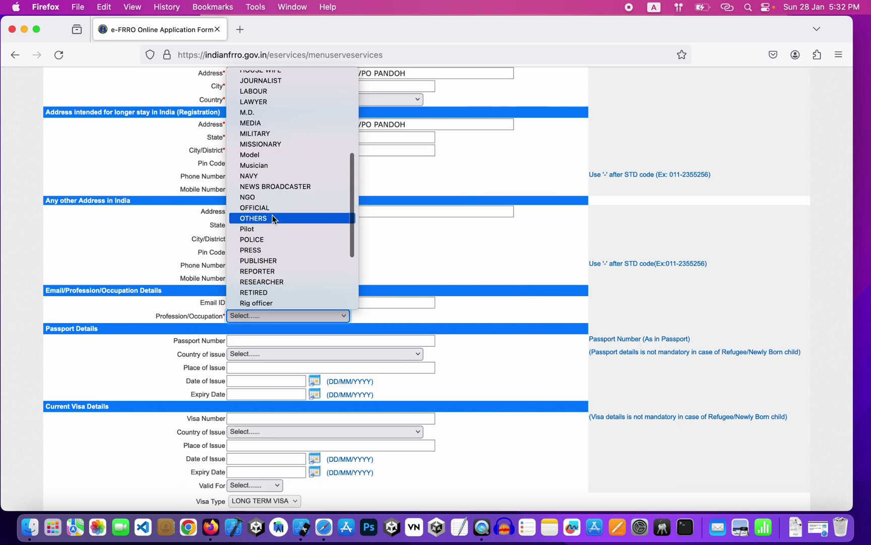
{"action": "left_click", "coordinate": [272, 216]}
{"action": "left_click", "coordinate": [271, 342]}
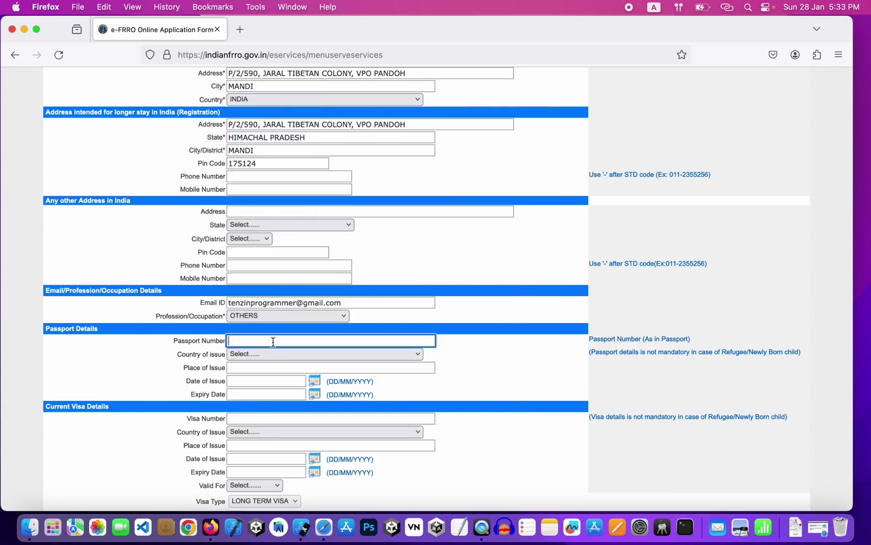
{"action": "scroll", "coordinate": [179, 382], "scroll_direction": "down", "scroll_amount": 3}
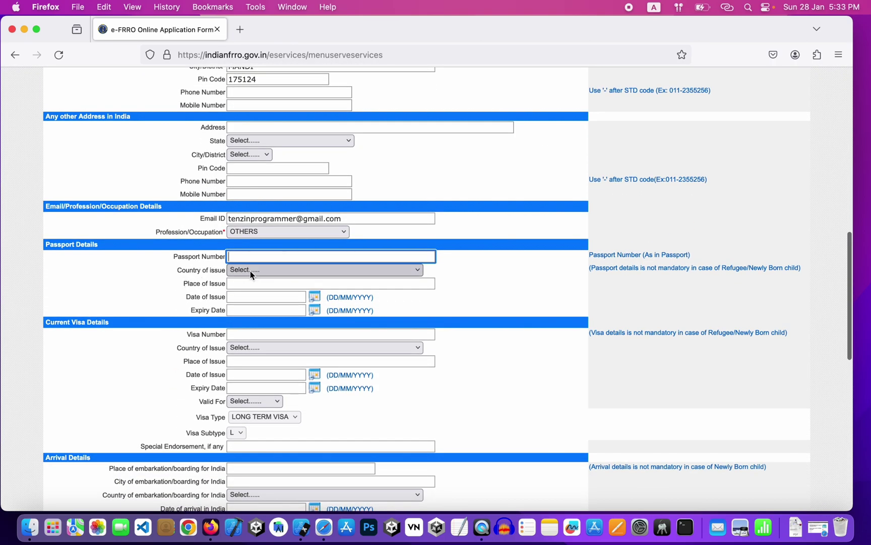
{"action": "scroll", "coordinate": [181, 381], "scroll_direction": "down", "scroll_amount": 5}
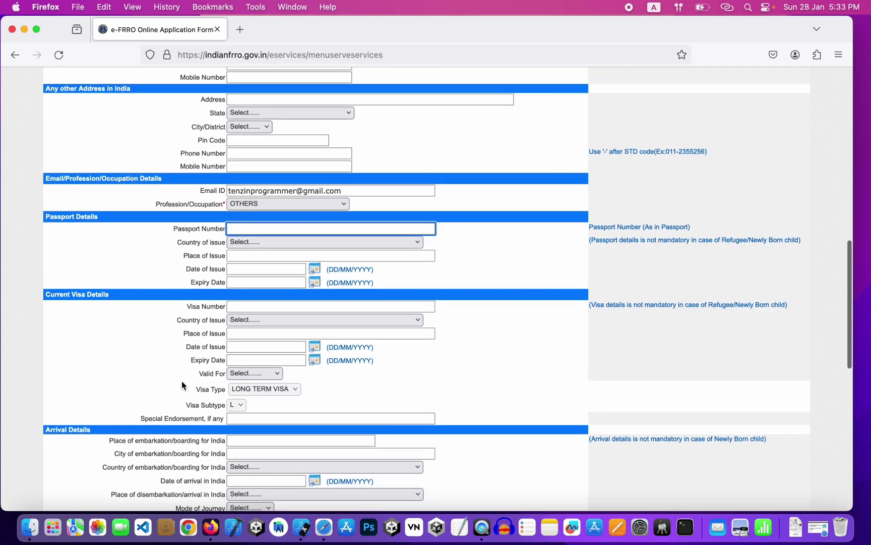
{"action": "scroll", "coordinate": [340, 326], "scroll_direction": "down", "scroll_amount": 5}
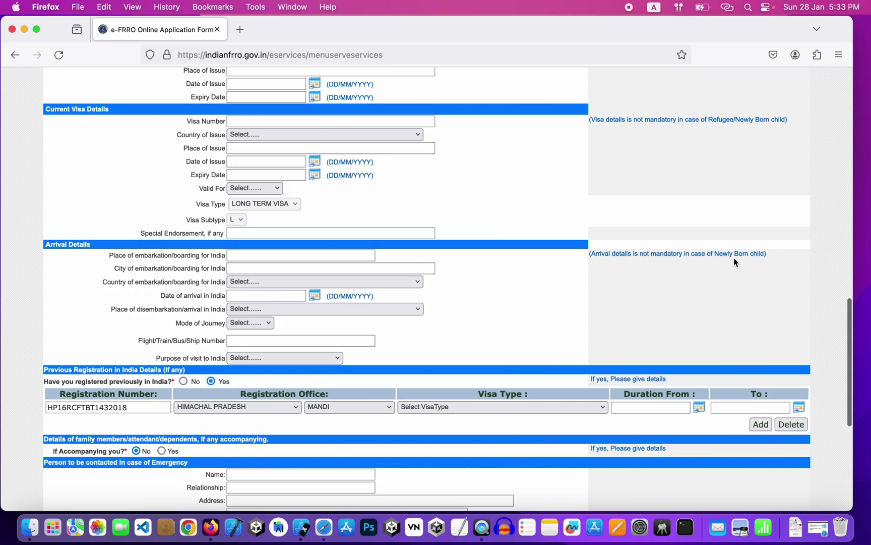
{"action": "left_click", "coordinate": [278, 256]}
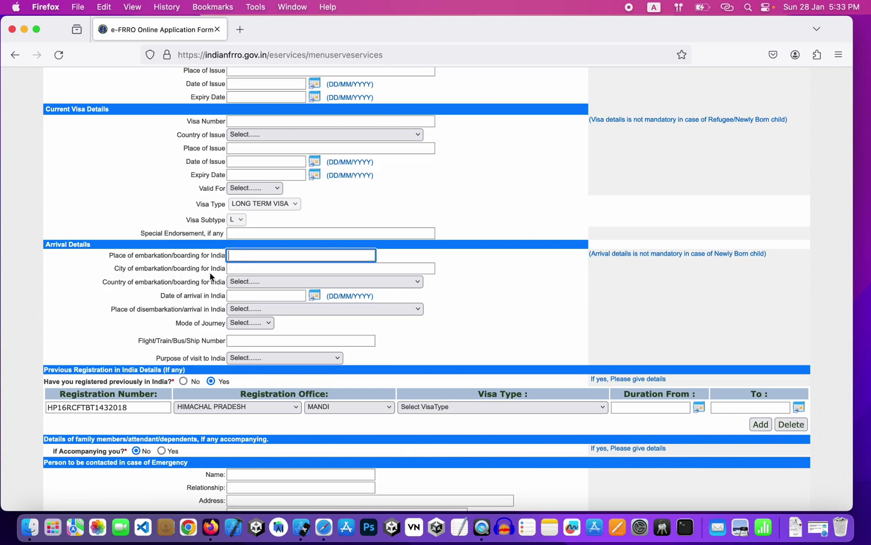
{"action": "left_click", "coordinate": [241, 269]}
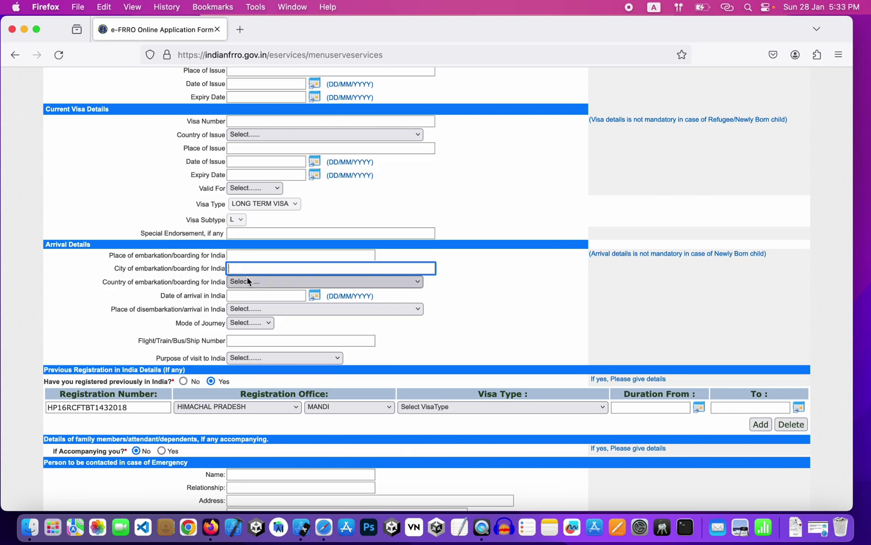
{"action": "left_click", "coordinate": [247, 280]}
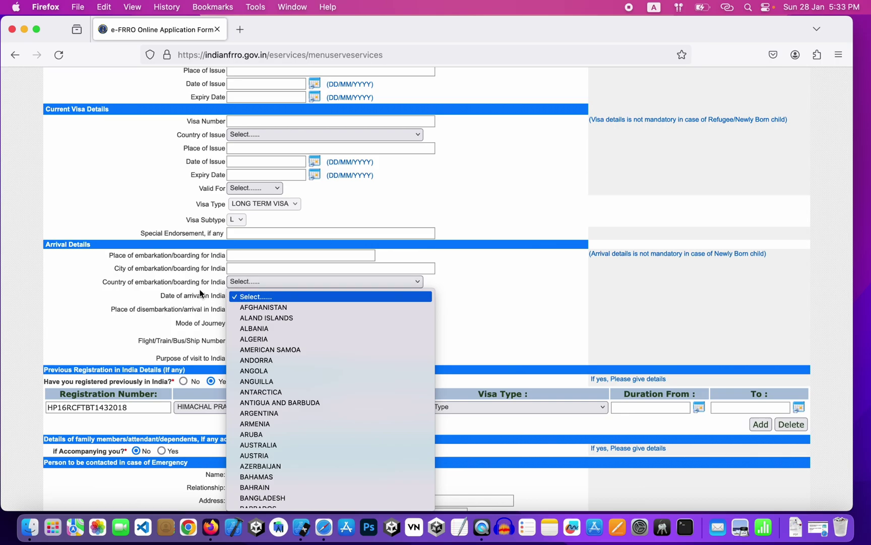
{"action": "left_click", "coordinate": [199, 298]}
{"action": "left_click", "coordinate": [264, 298]}
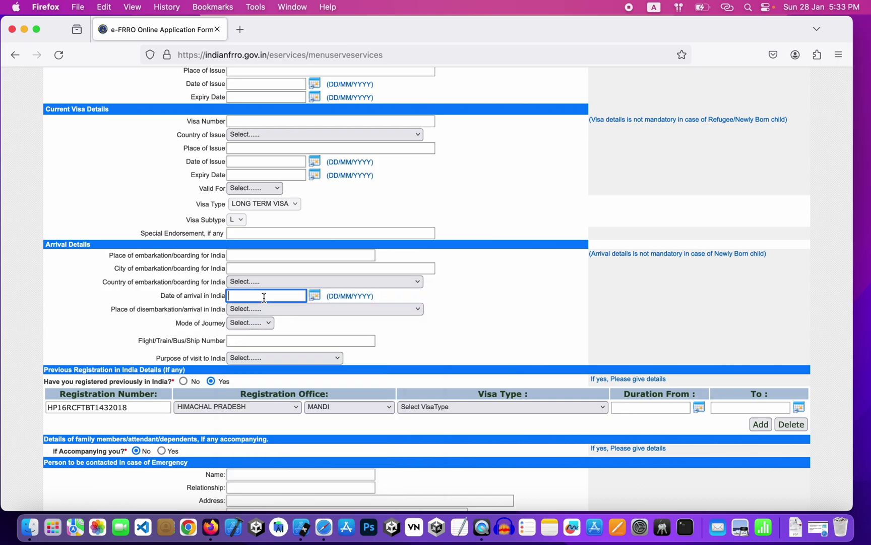
{"action": "left_click", "coordinate": [258, 306]}
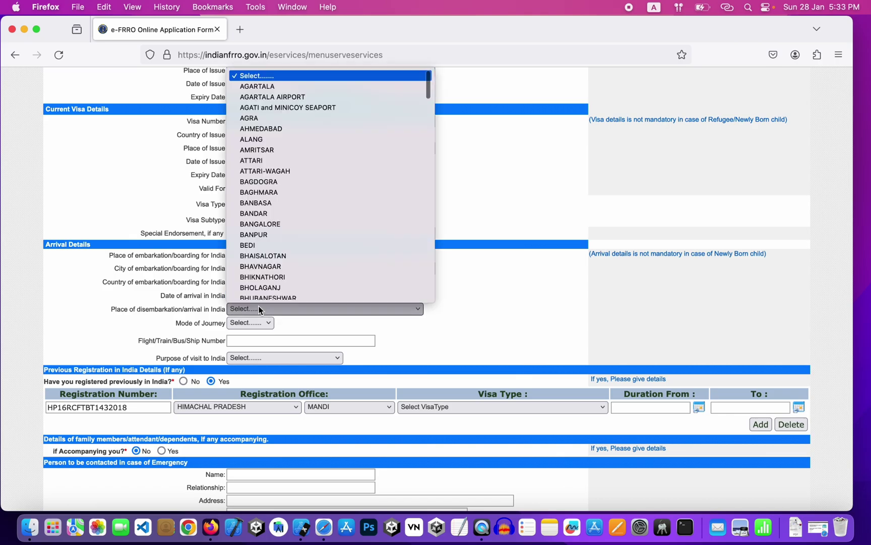
{"action": "left_click", "coordinate": [208, 312]}
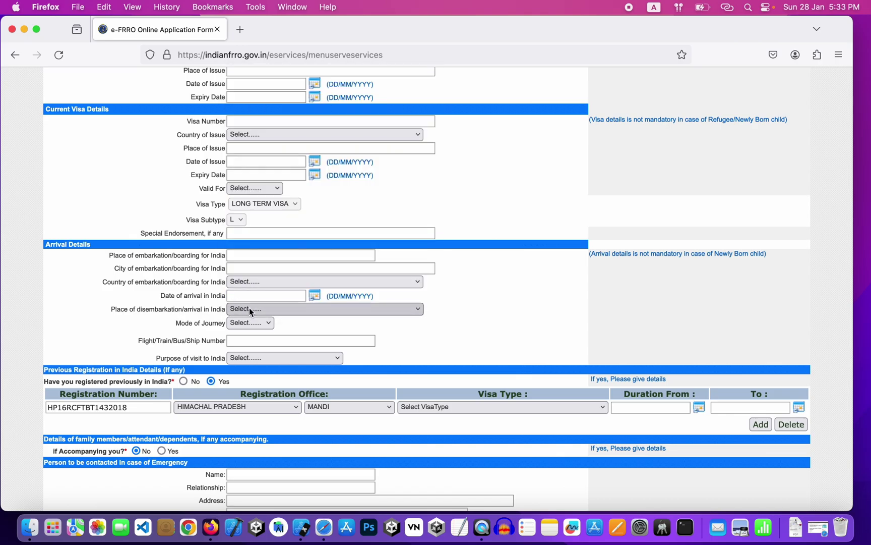
{"action": "left_click", "coordinate": [244, 309]}
{"action": "left_click", "coordinate": [209, 312]}
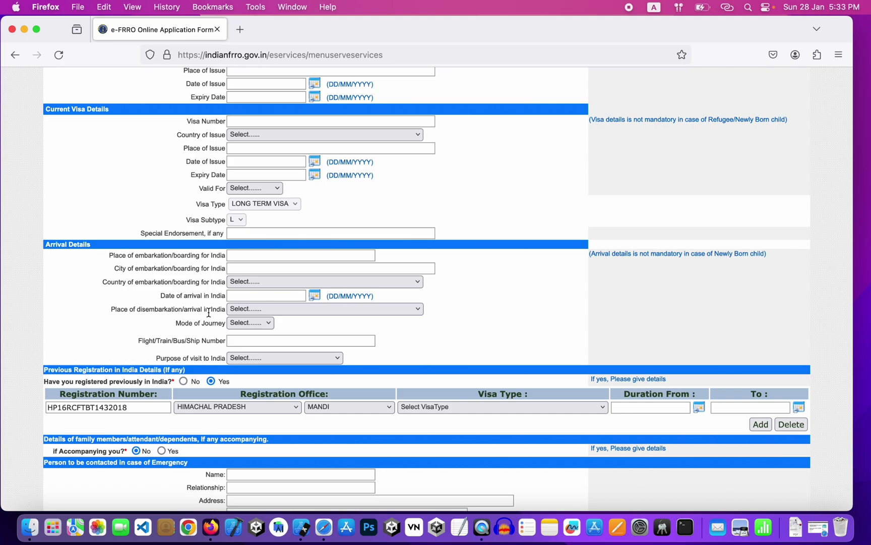
{"action": "left_click", "coordinate": [245, 325]}
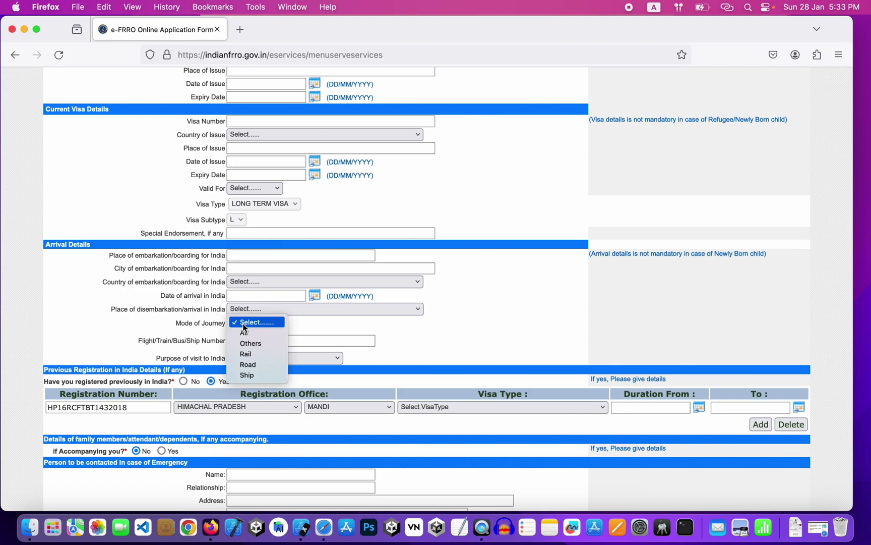
{"action": "left_click", "coordinate": [205, 327]}
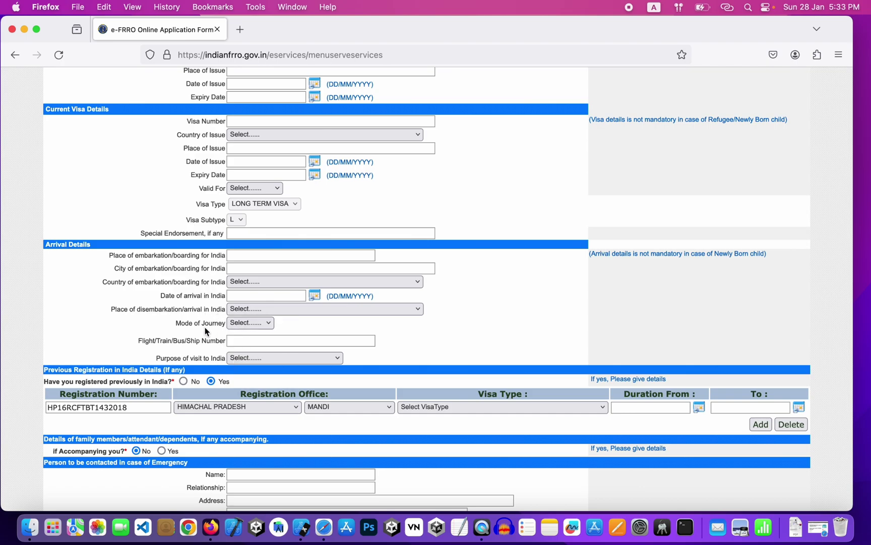
{"action": "left_click", "coordinate": [253, 342]}
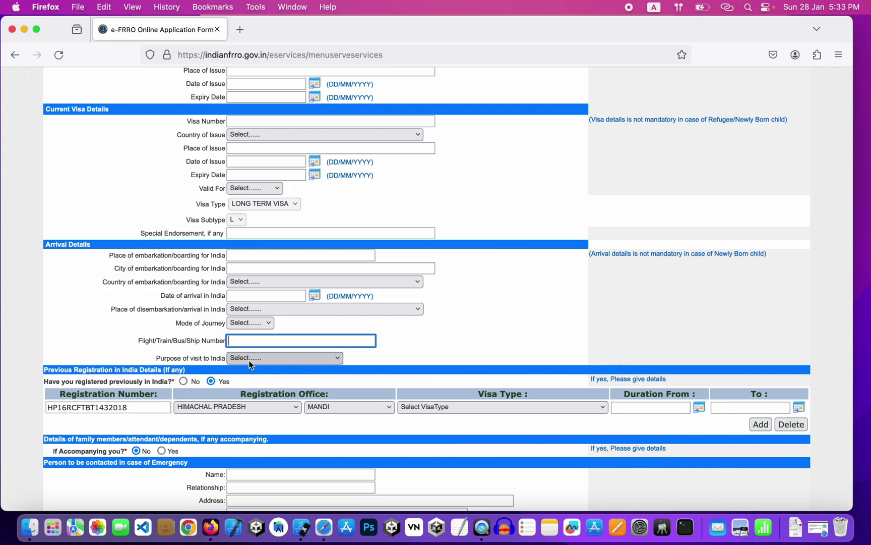
{"action": "left_click", "coordinate": [250, 360]}
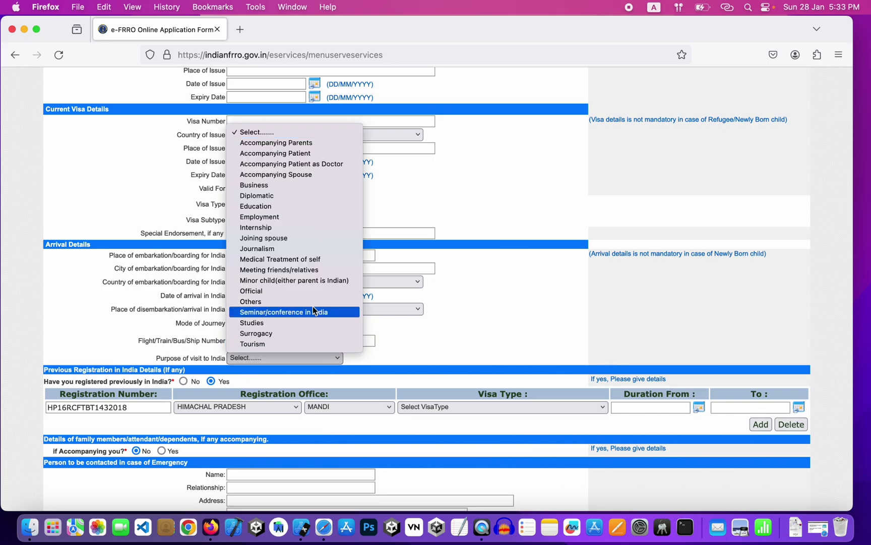
{"action": "left_click", "coordinate": [184, 328]}
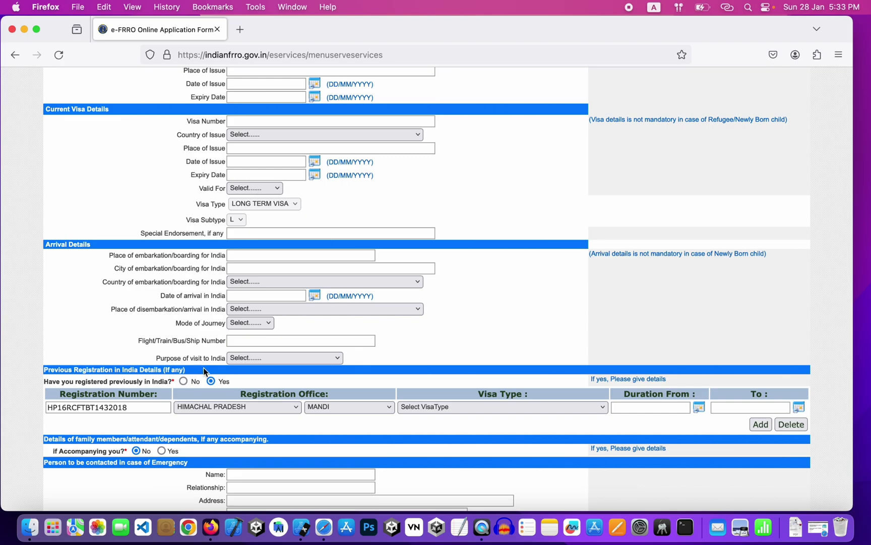
{"action": "scroll", "coordinate": [204, 367], "scroll_direction": "down", "scroll_amount": 2}
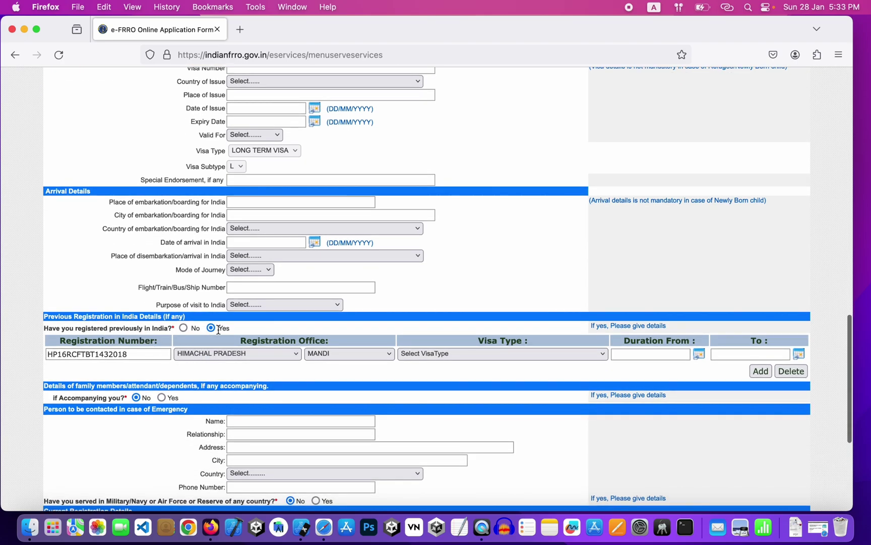
Select the previous registration number and set the previous visa type to LONG TERM VISA
{"action": "scroll", "coordinate": [218, 329], "scroll_direction": "down", "scroll_amount": 1}
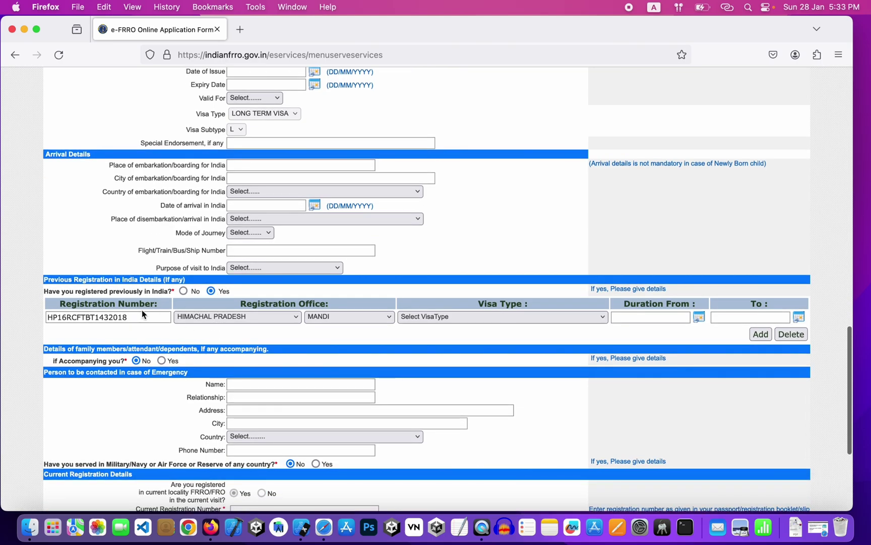
{"action": "left_click", "coordinate": [129, 315]}
{"action": "double_click", "coordinate": [131, 315]}
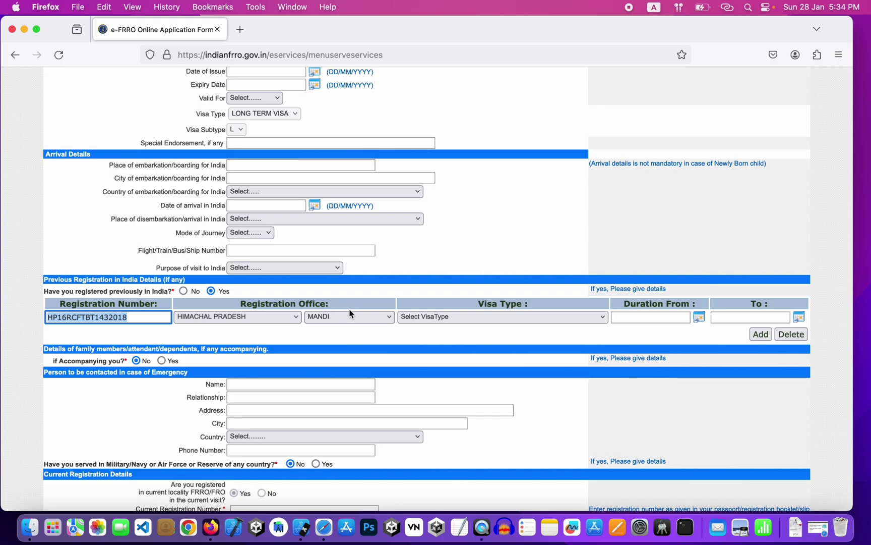
{"action": "left_click", "coordinate": [437, 318]}
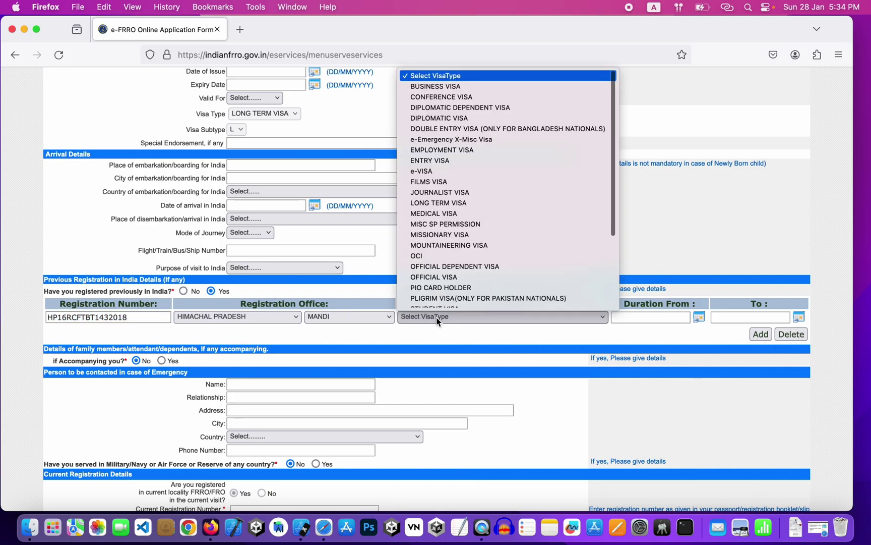
{"action": "scroll", "coordinate": [454, 252], "scroll_direction": "down", "scroll_amount": 1}
{"action": "left_click", "coordinate": [467, 197]}
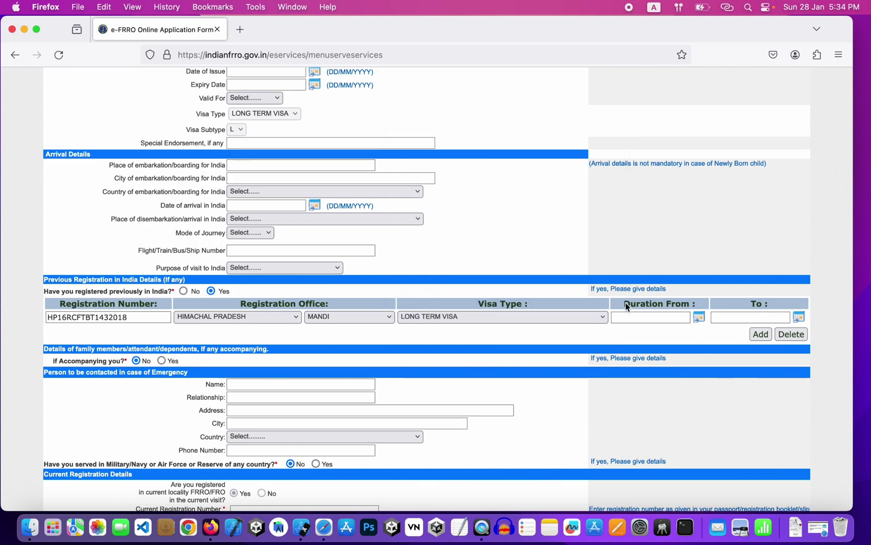
Enter the duration 22/02/2019 to 21/02/2024 and add the previous registration
{"action": "left_click", "coordinate": [650, 318]}
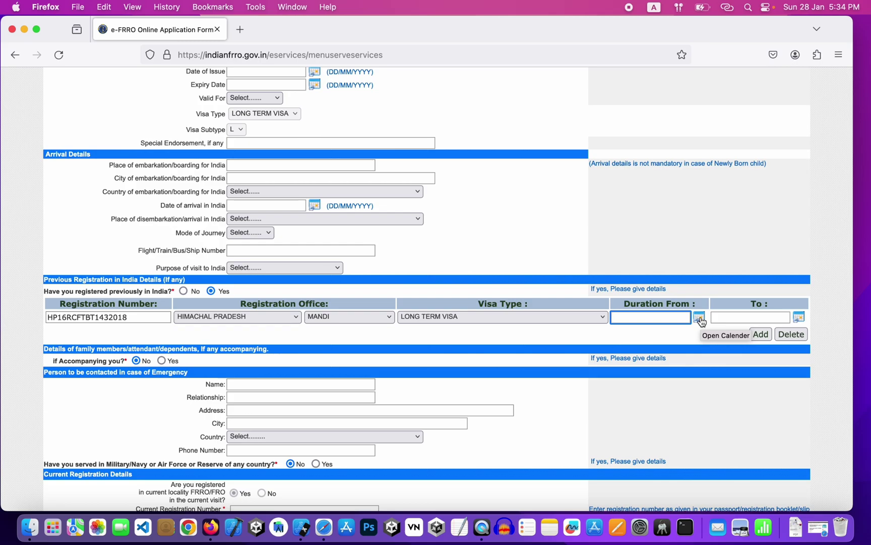
{"action": "type", "text": "22/"}
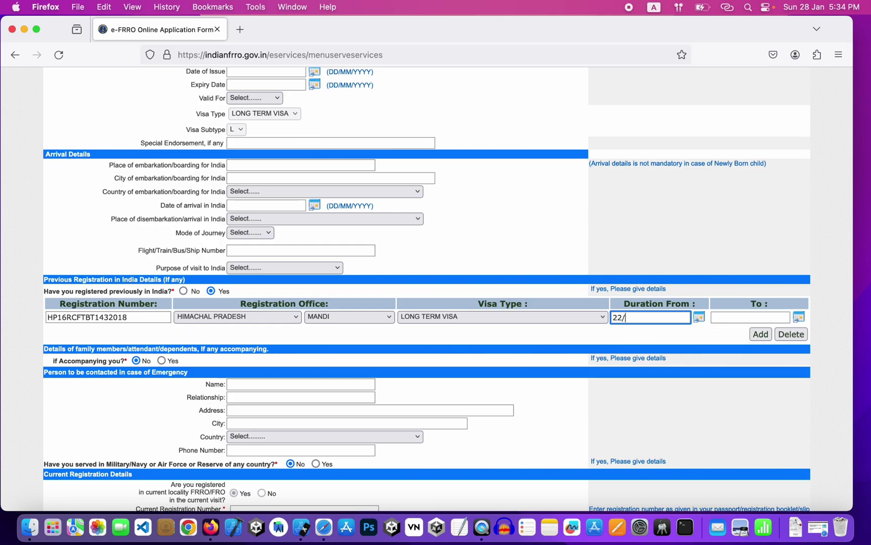
{"action": "type", "text": "02/"}
{"action": "type", "text": "2019"}
{"action": "left_click", "coordinate": [744, 319]}
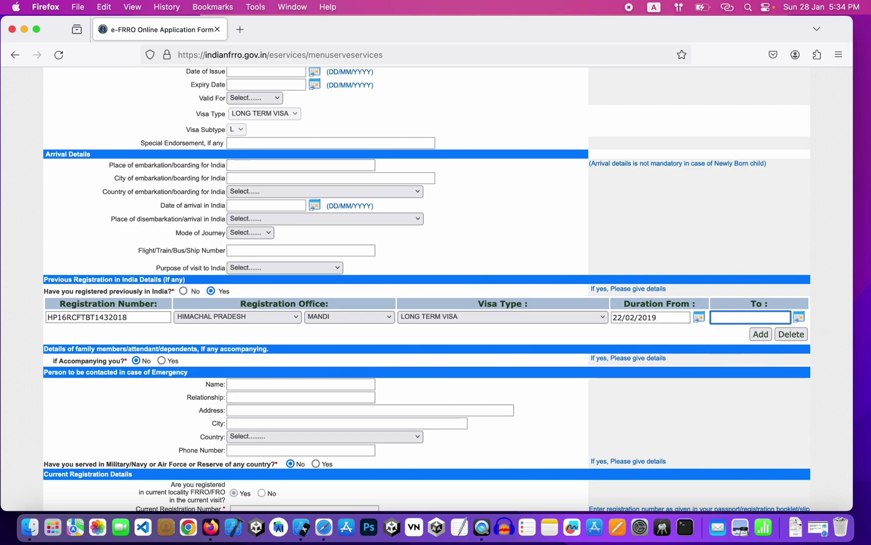
{"action": "type", "text": "21/02/2"}
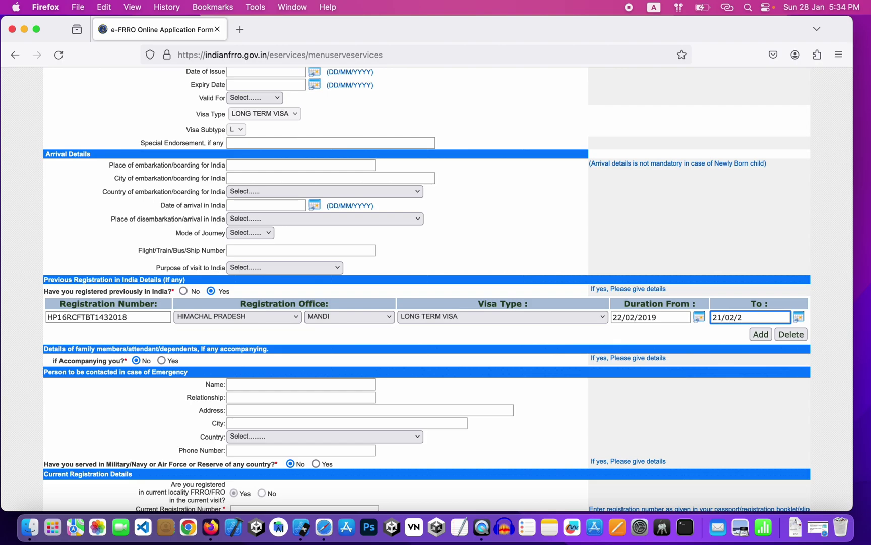
{"action": "type", "text": "014"}
{"action": "key", "text": "BackSpace"}
{"action": "key", "text": "BackSpace"}
{"action": "type", "text": "24"}
{"action": "left_click", "coordinate": [768, 335]}
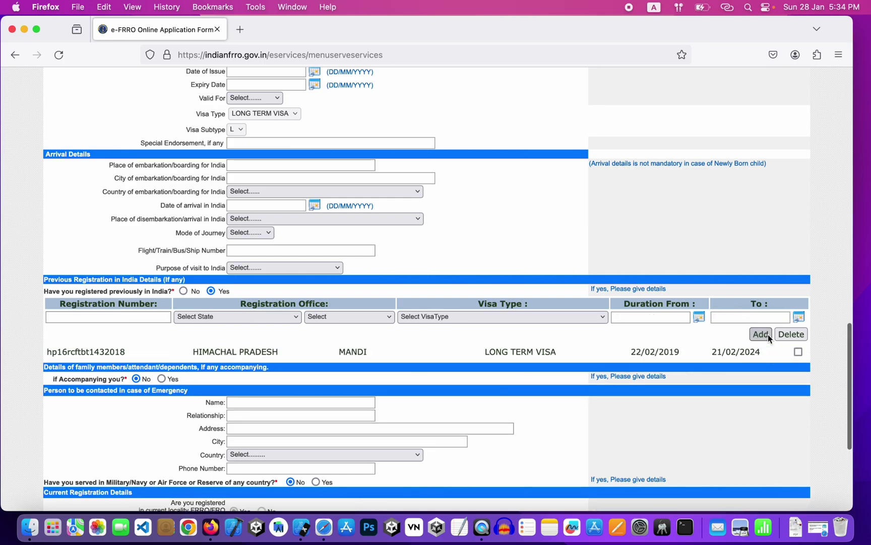
{"action": "scroll", "coordinate": [595, 373], "scroll_direction": "down", "scroll_amount": 2}
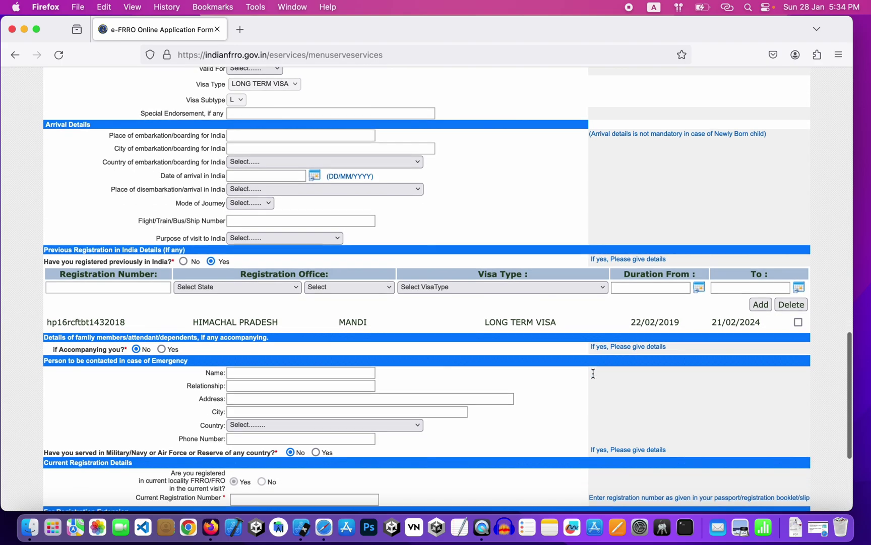
{"action": "scroll", "coordinate": [594, 376], "scroll_direction": "down", "scroll_amount": 2}
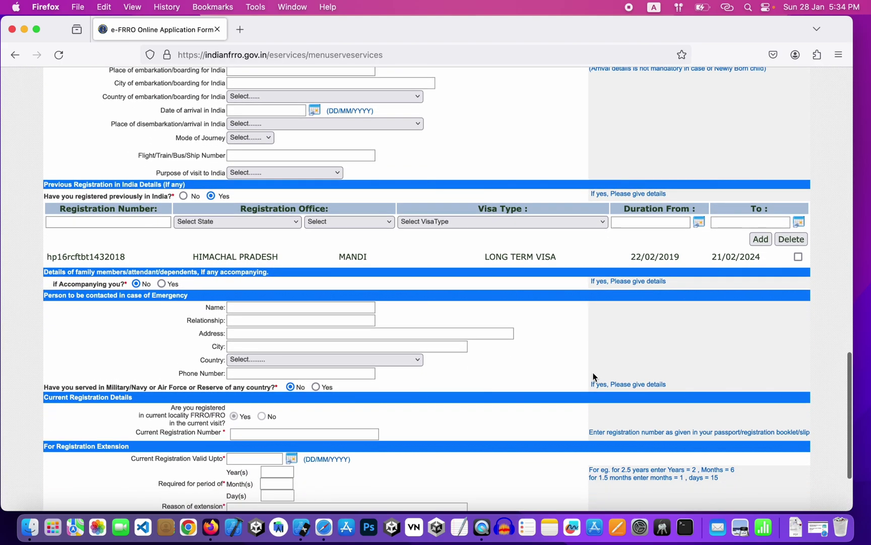
{"action": "scroll", "coordinate": [594, 375], "scroll_direction": "down", "scroll_amount": 1}
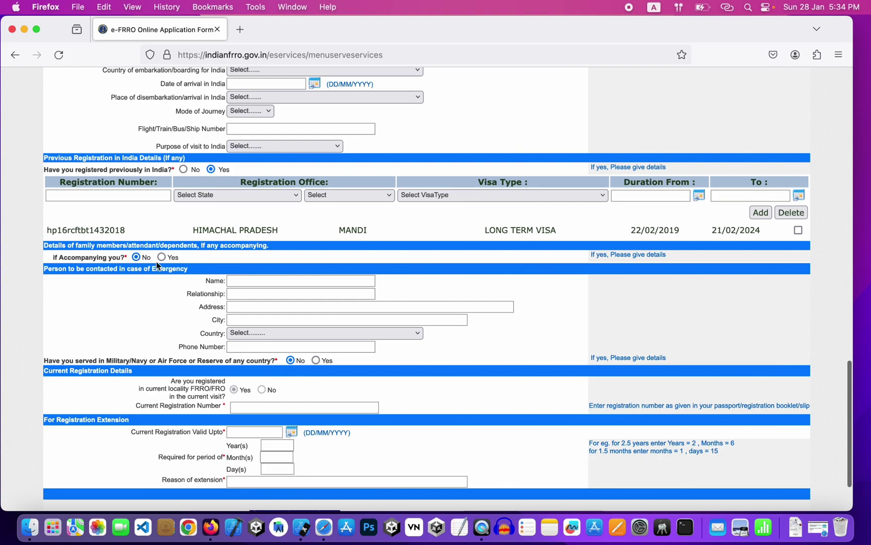
{"action": "left_click", "coordinate": [251, 280]}
{"action": "scroll", "coordinate": [281, 320], "scroll_direction": "down", "scroll_amount": 3}
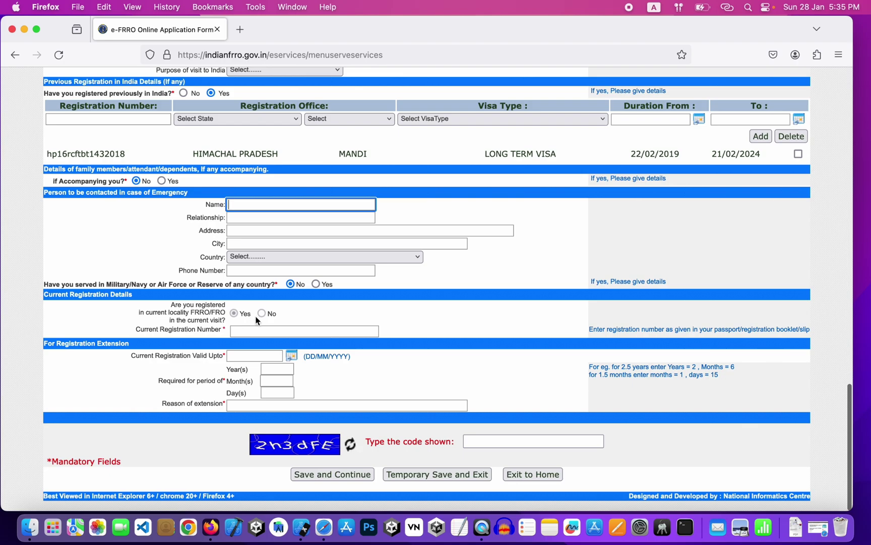
Type the applicant's current registration number into Current Registration Number
{"action": "left_click", "coordinate": [245, 332]}
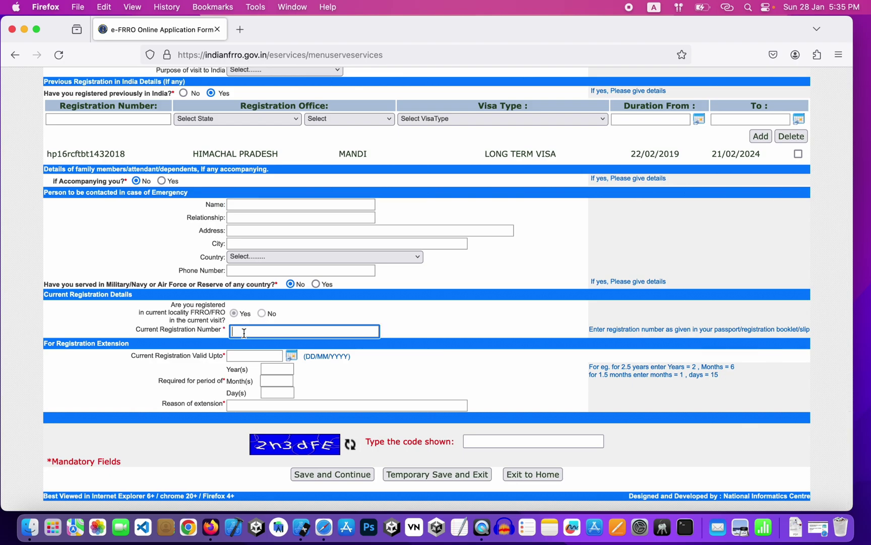
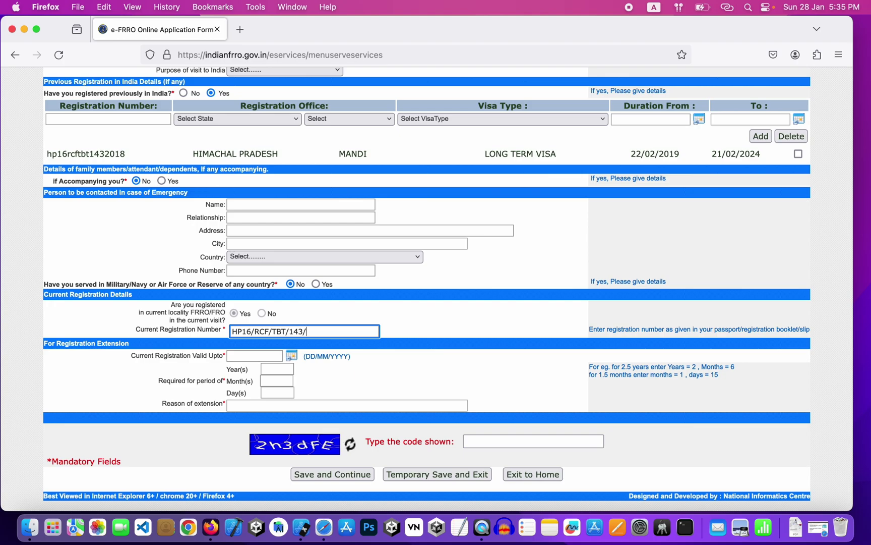
{"action": "left_click", "coordinate": [251, 355]}
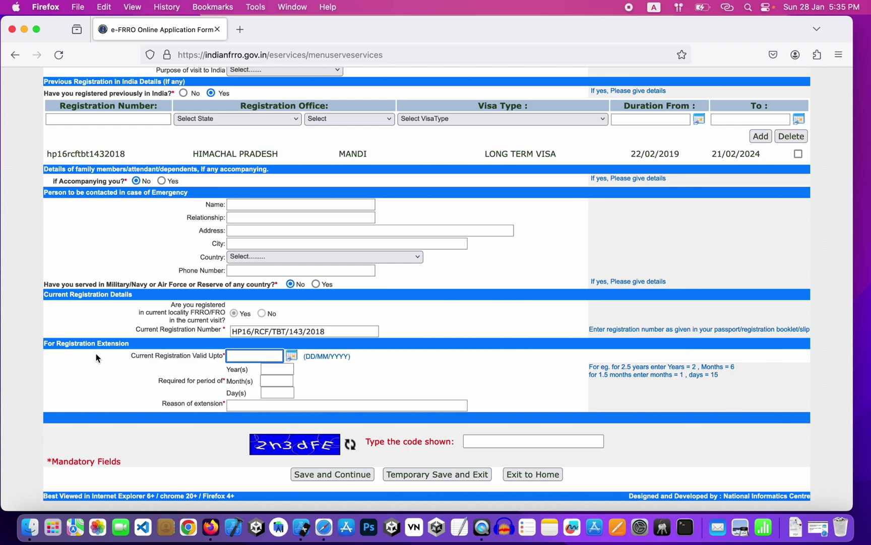
{"action": "scroll", "coordinate": [136, 358], "scroll_direction": "down", "scroll_amount": 1}
Enter valid upto 22/02/2029, extension 5 years, 60 months, 0 days, reason LONG TERM STAY
{"action": "type", "text": "22/02/2029"}
{"action": "left_click", "coordinate": [272, 370]}
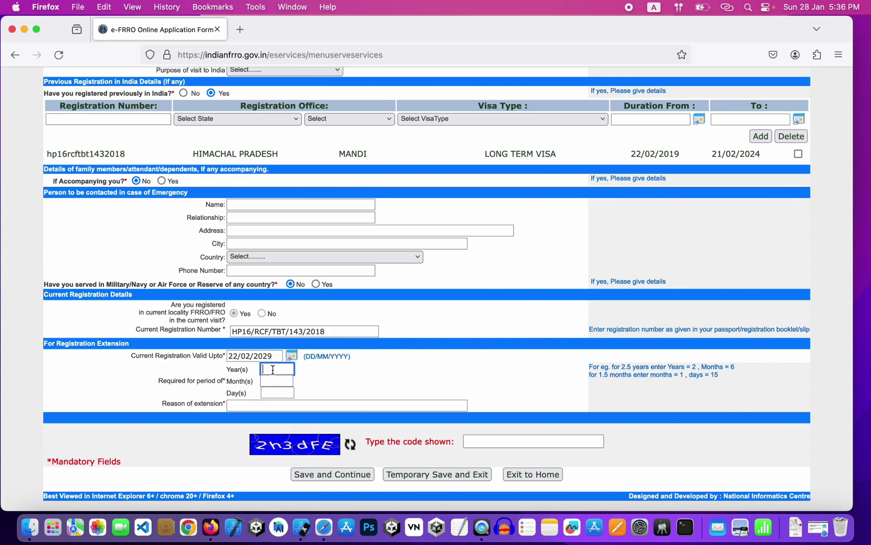
{"action": "type", "text": "5"}
{"action": "left_click", "coordinate": [276, 384]}
{"action": "type", "text": "60"}
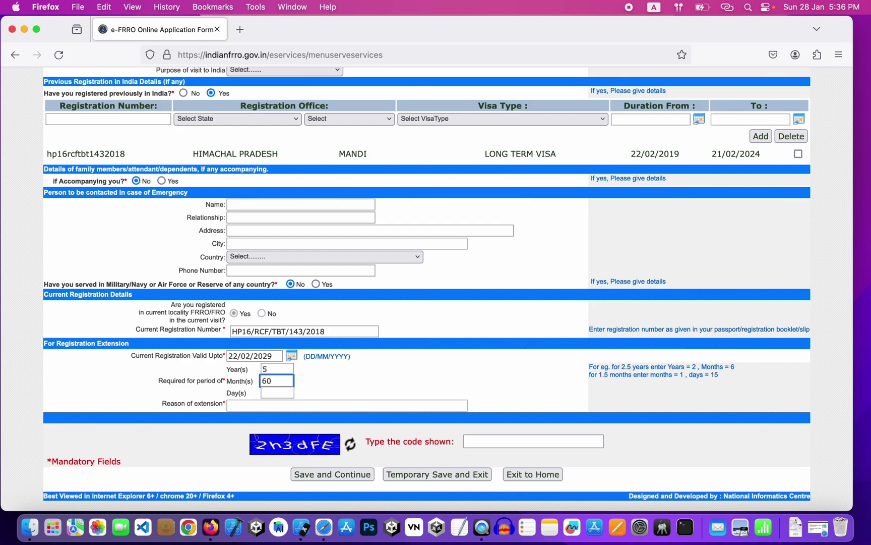
{"action": "left_click", "coordinate": [273, 394]}
{"action": "type", "text": "0"}
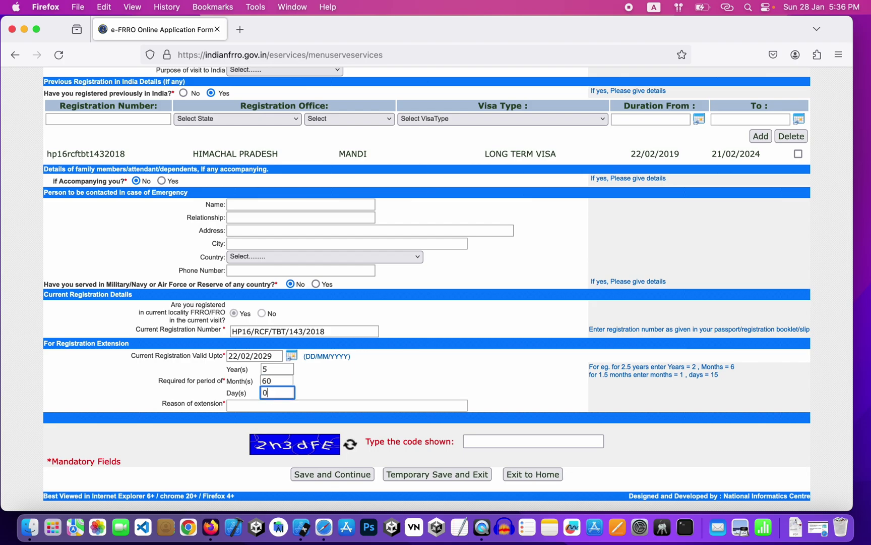
{"action": "left_click", "coordinate": [296, 406]}
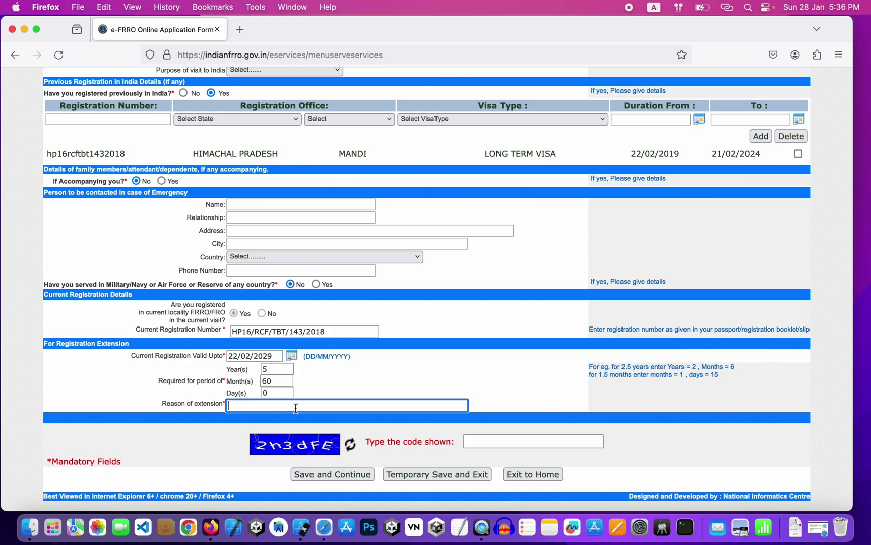
{"action": "type", "text": "LONG TERM STAY"}
Type the captcha characters from the image into the security code field
{"action": "left_click", "coordinate": [483, 442]}
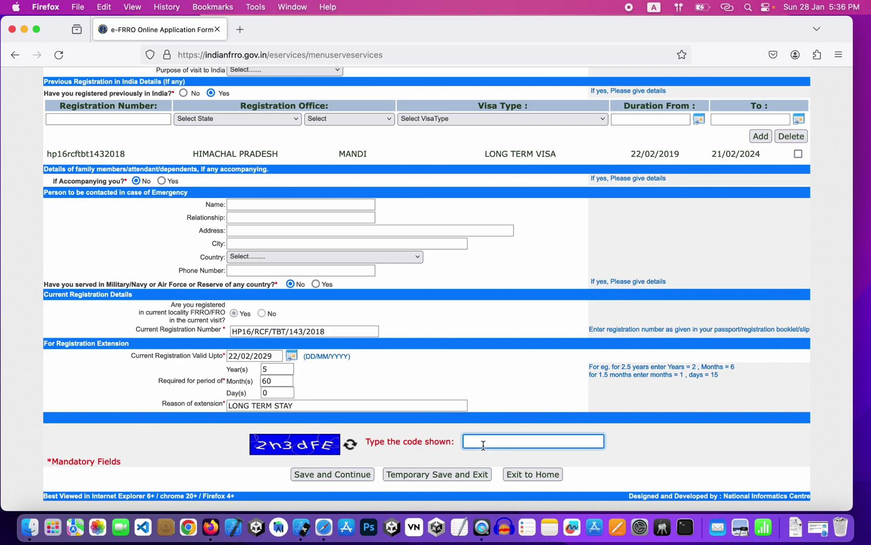
{"action": "type", "text": "z"}
{"action": "key", "text": "BackSpace"}
{"action": "type", "text": "2h"}
{"action": "type", "text": "nd"}
{"action": "key", "text": "BackSpace"}
{"action": "key", "text": "BackSpace"}
{"action": "type", "text": "3dFE"}
{"action": "scroll", "coordinate": [420, 449], "scroll_direction": "down", "scroll_amount": 3}
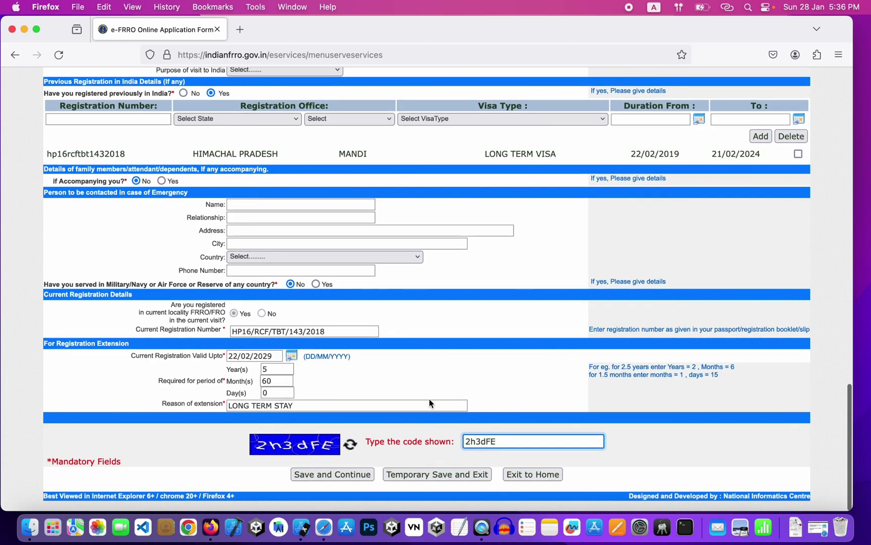
{"action": "scroll", "coordinate": [429, 398], "scroll_direction": "up", "scroll_amount": 20}
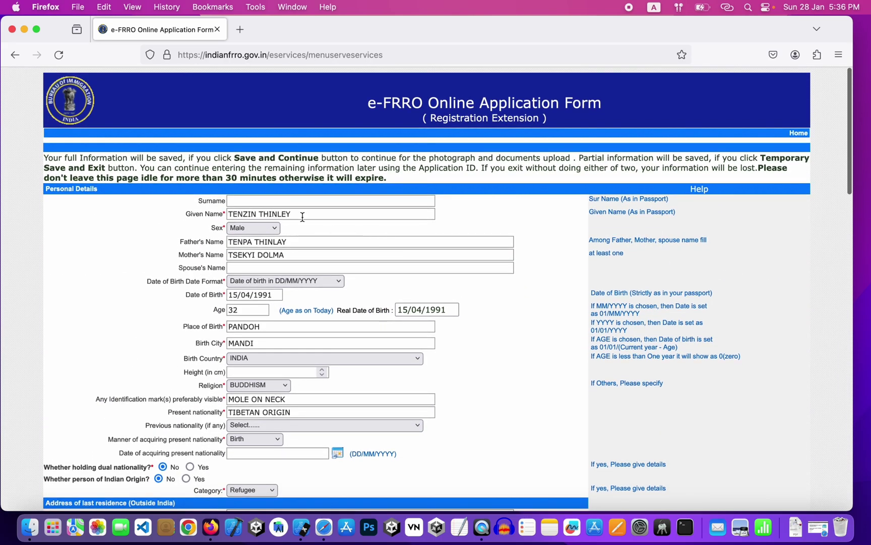
Check the parents' names and the rest of the form, then Save and Continue
{"action": "left_click", "coordinate": [298, 244]}
{"action": "left_click", "coordinate": [297, 256]}
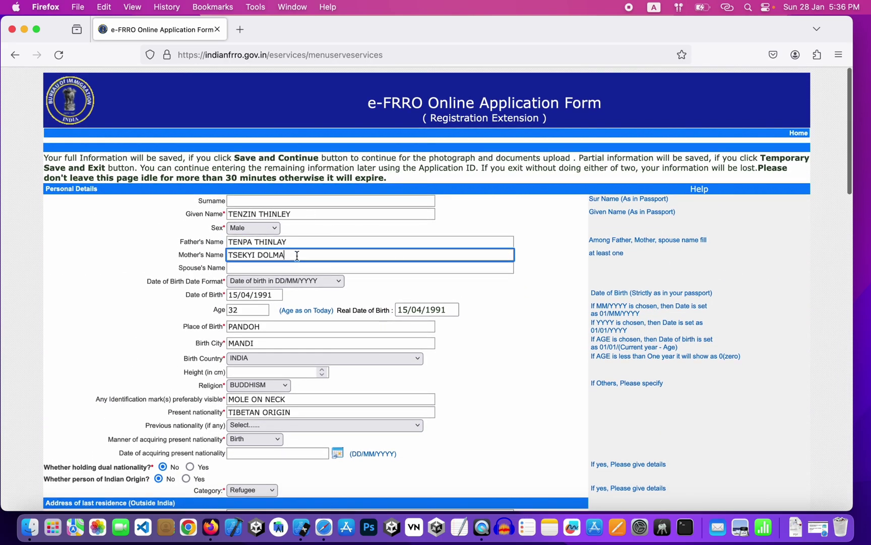
{"action": "scroll", "coordinate": [334, 356], "scroll_direction": "down", "scroll_amount": 5}
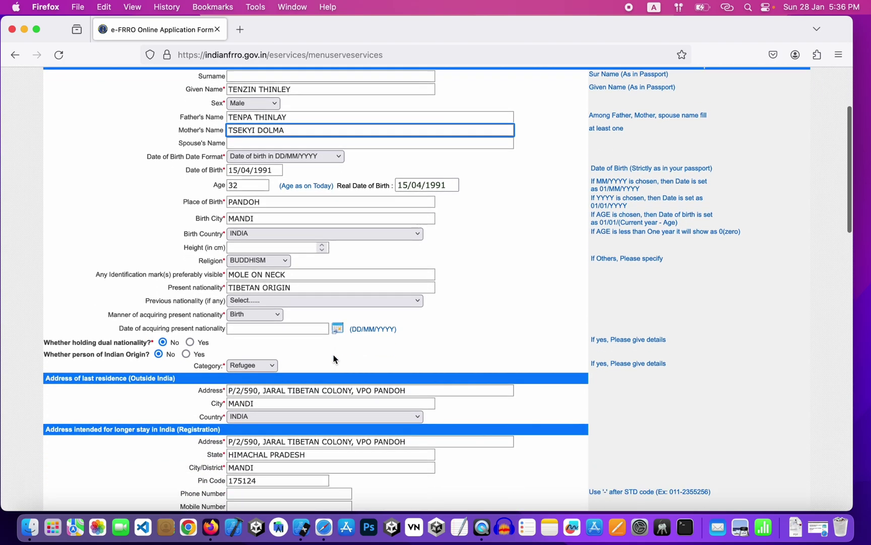
{"action": "scroll", "coordinate": [334, 355], "scroll_direction": "down", "scroll_amount": 3}
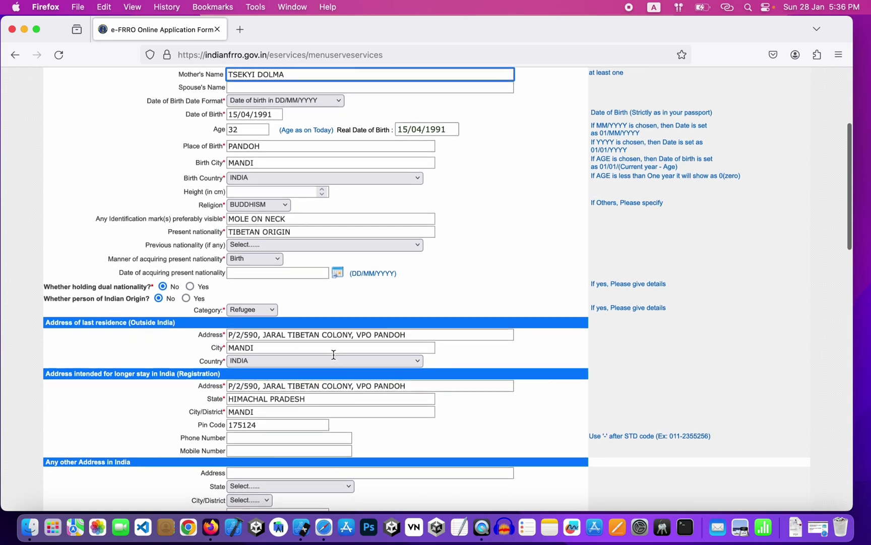
{"action": "scroll", "coordinate": [334, 355], "scroll_direction": "down", "scroll_amount": 5}
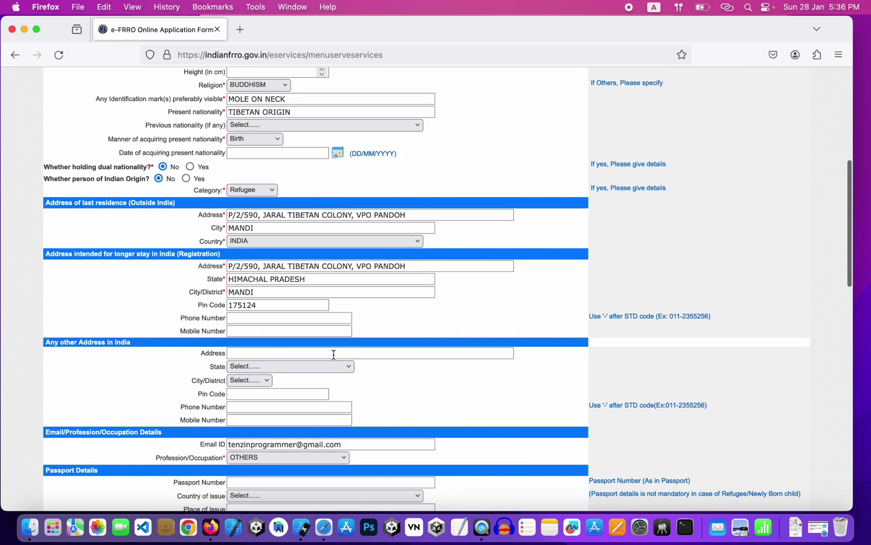
{"action": "scroll", "coordinate": [333, 354], "scroll_direction": "down", "scroll_amount": 2}
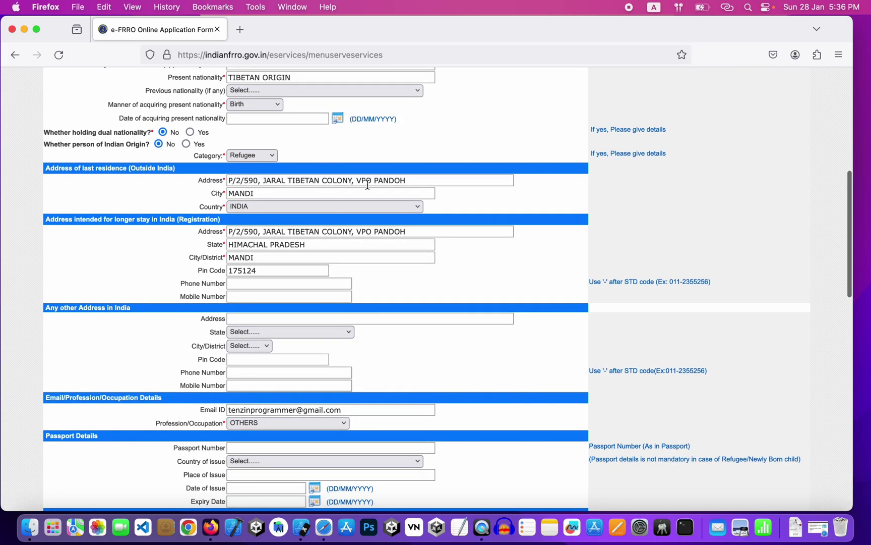
{"action": "scroll", "coordinate": [368, 142], "scroll_direction": "up", "scroll_amount": 7}
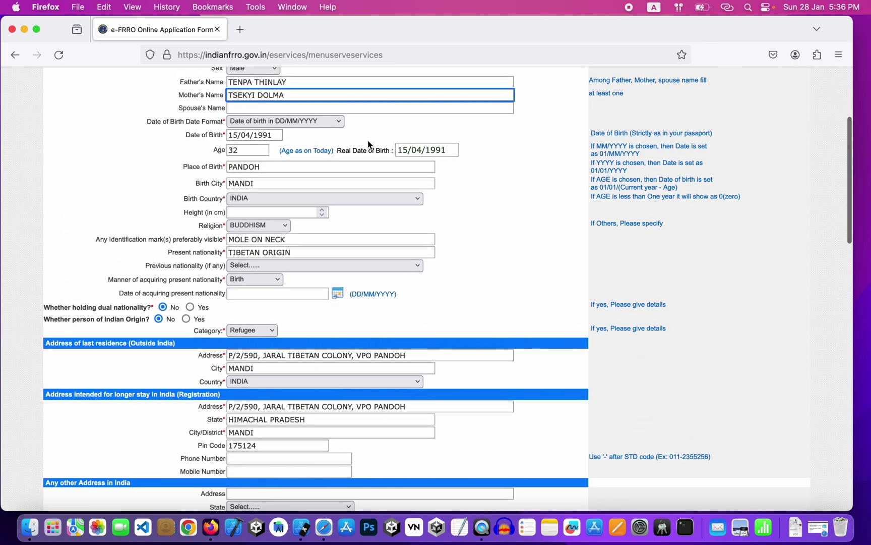
{"action": "scroll", "coordinate": [367, 141], "scroll_direction": "down", "scroll_amount": 13}
{"action": "scroll", "coordinate": [367, 141], "scroll_direction": "up", "scroll_amount": 2}
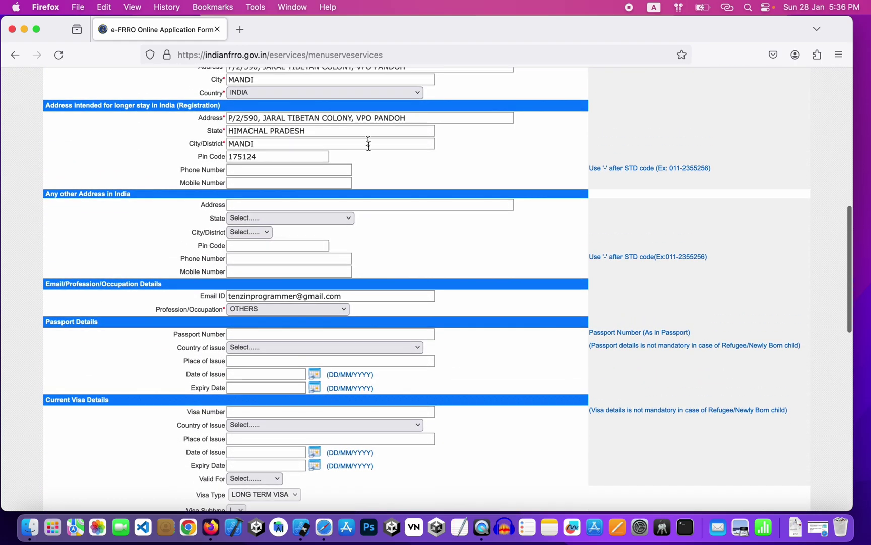
{"action": "scroll", "coordinate": [438, 307], "scroll_direction": "down", "scroll_amount": 5}
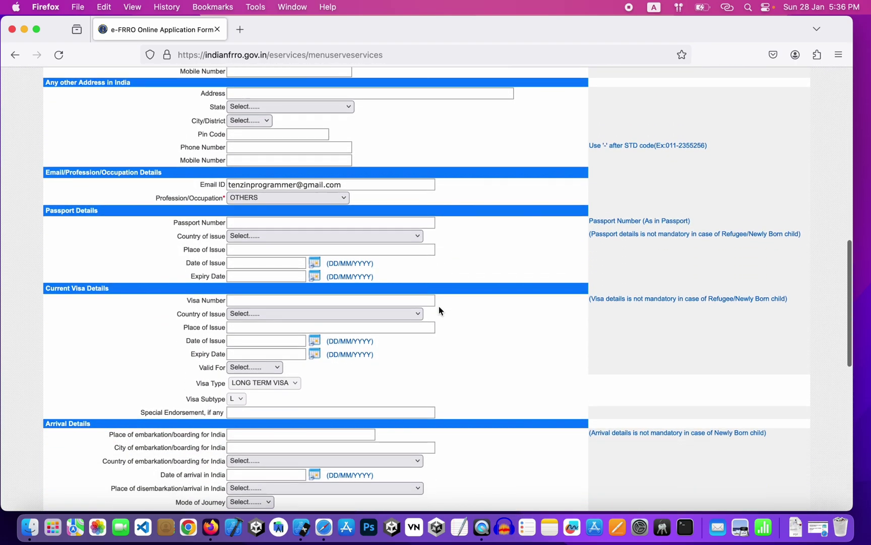
{"action": "scroll", "coordinate": [439, 310], "scroll_direction": "down", "scroll_amount": 14}
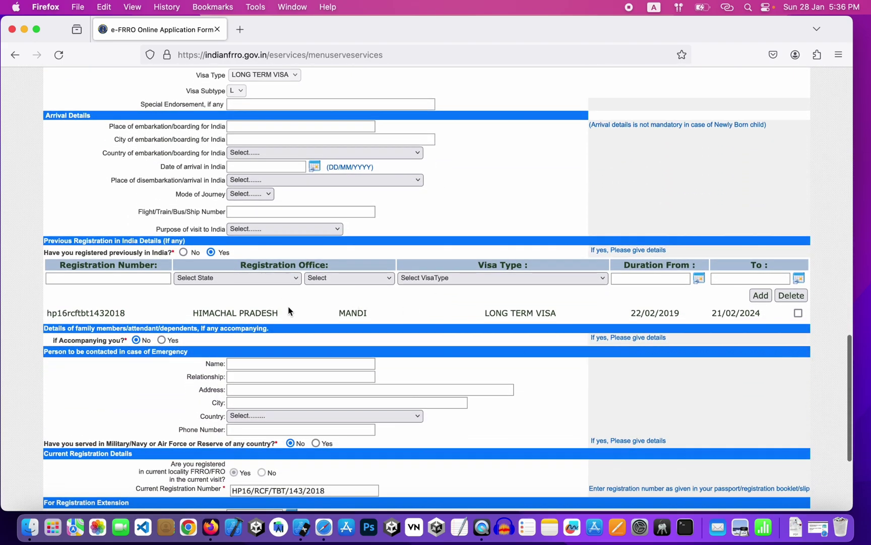
{"action": "scroll", "coordinate": [581, 315], "scroll_direction": "down", "scroll_amount": 7}
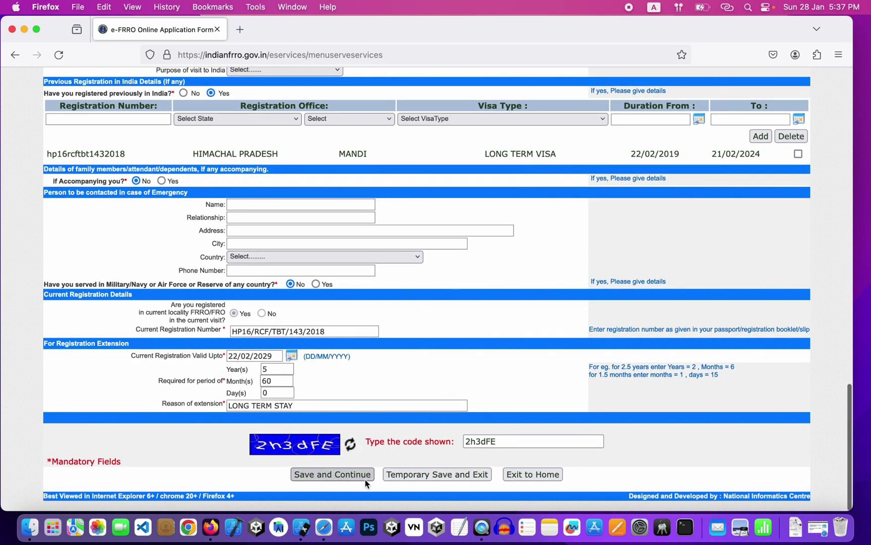
{"action": "left_click", "coordinate": [347, 475]}
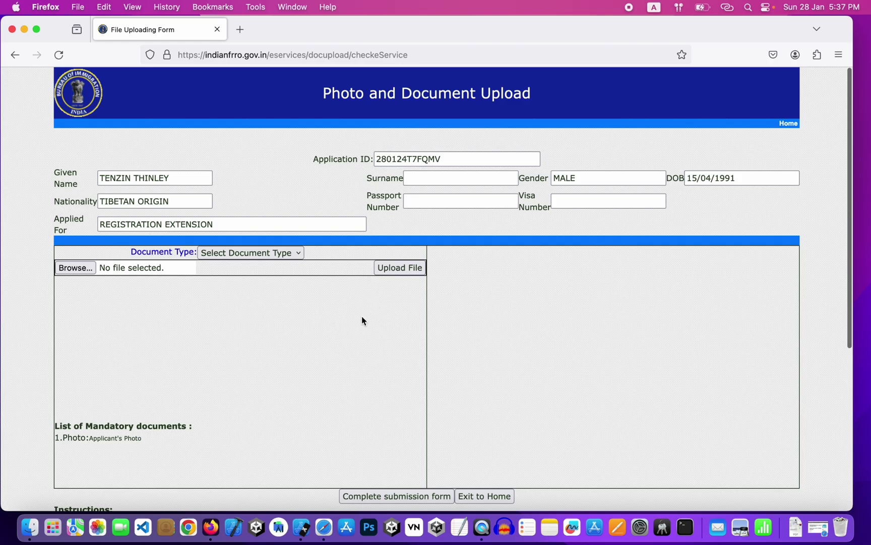
Scroll through the Photo and Document Upload page instructions for the REGISTRATION EXTENSION application
{"action": "scroll", "coordinate": [361, 320], "scroll_direction": "down", "scroll_amount": 10}
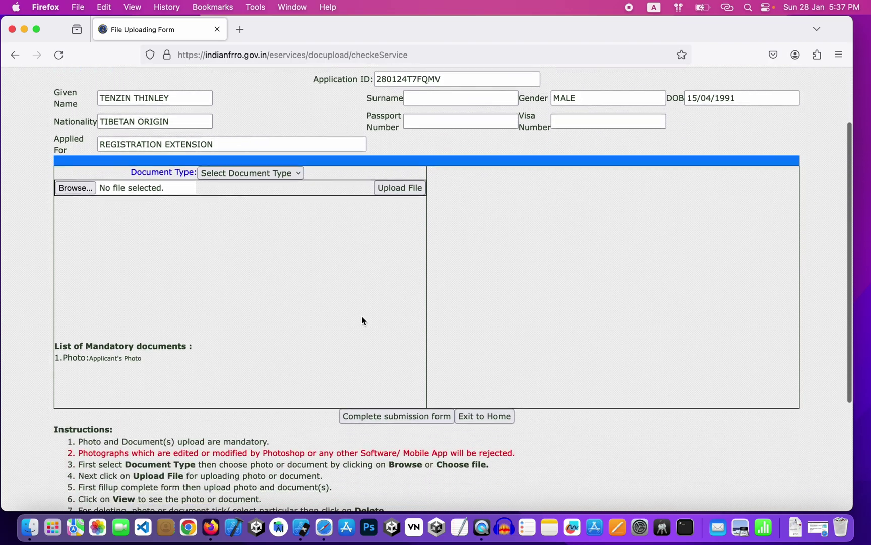
{"action": "scroll", "coordinate": [362, 318], "scroll_direction": "up", "scroll_amount": 10}
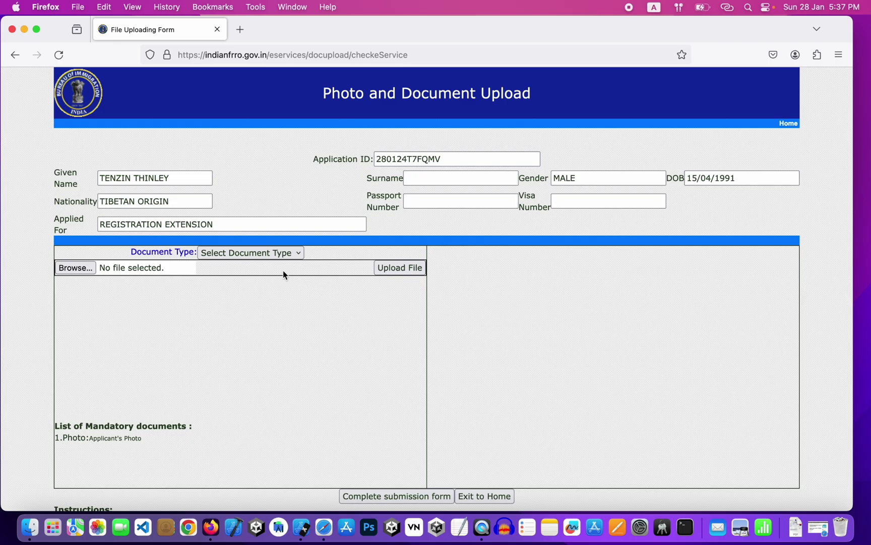
Set the document type to Photo and select thinley.jpg from the rc online folder
{"action": "left_click", "coordinate": [261, 258]}
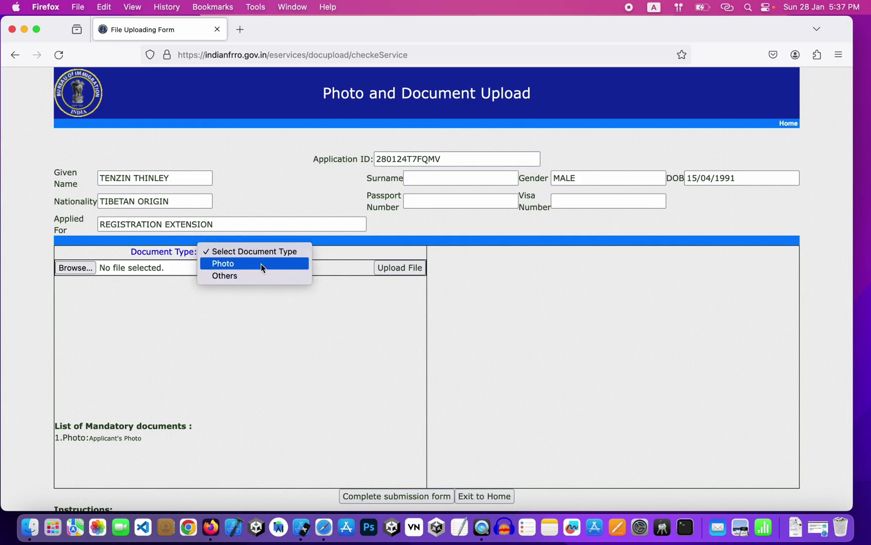
{"action": "left_click", "coordinate": [262, 264]}
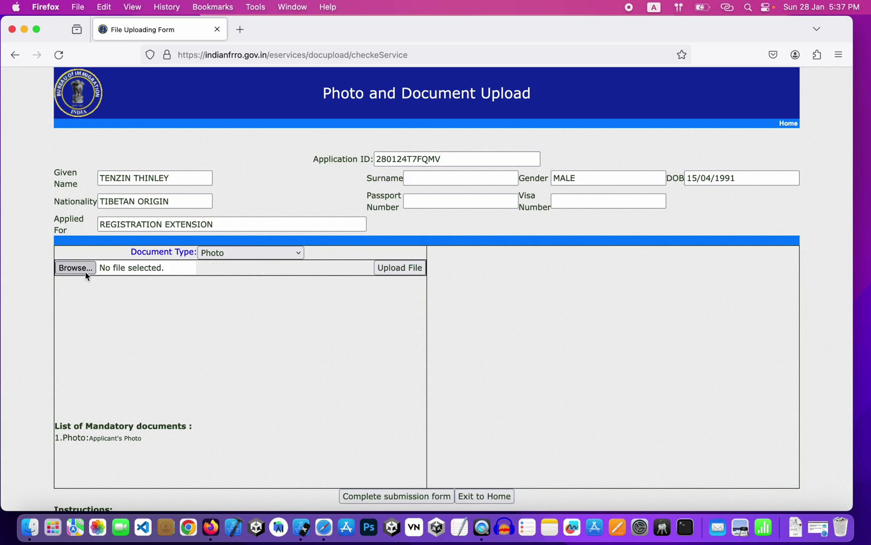
{"action": "left_click", "coordinate": [75, 268]}
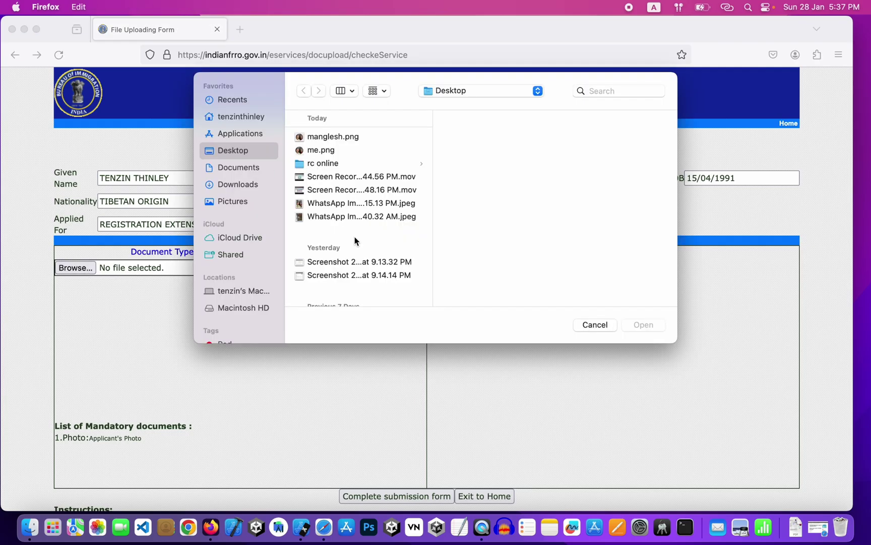
{"action": "left_click", "coordinate": [337, 166]}
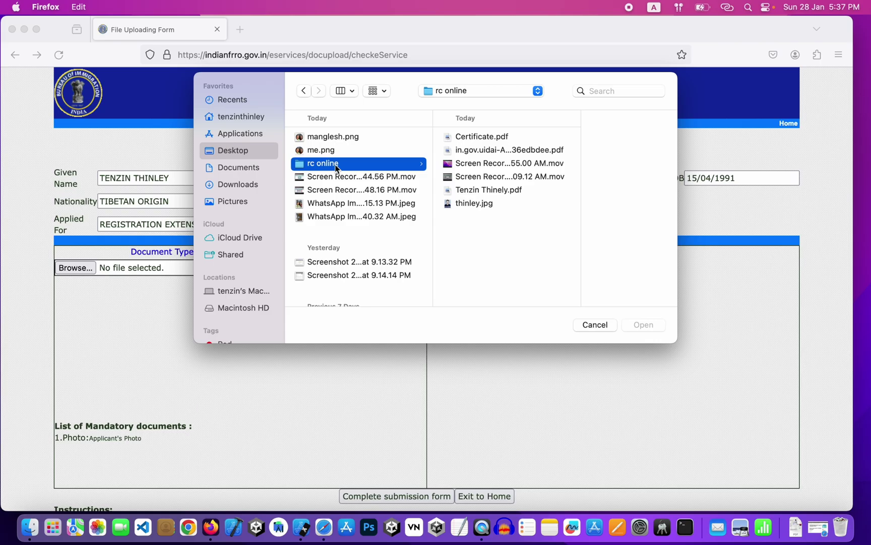
{"action": "left_click", "coordinate": [473, 205]}
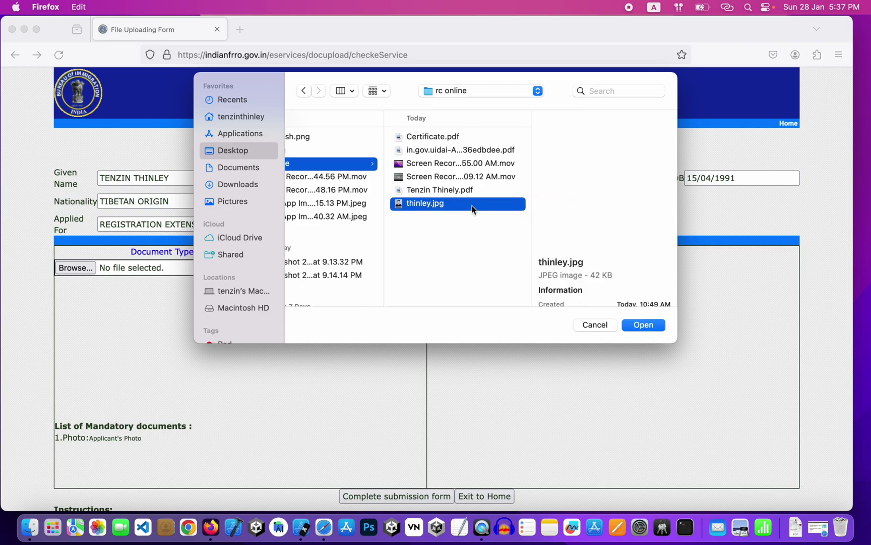
{"action": "left_click", "coordinate": [643, 326]}
Upload thinley.jpg, then crop and save it as the applicant photo
{"action": "left_click", "coordinate": [397, 271]}
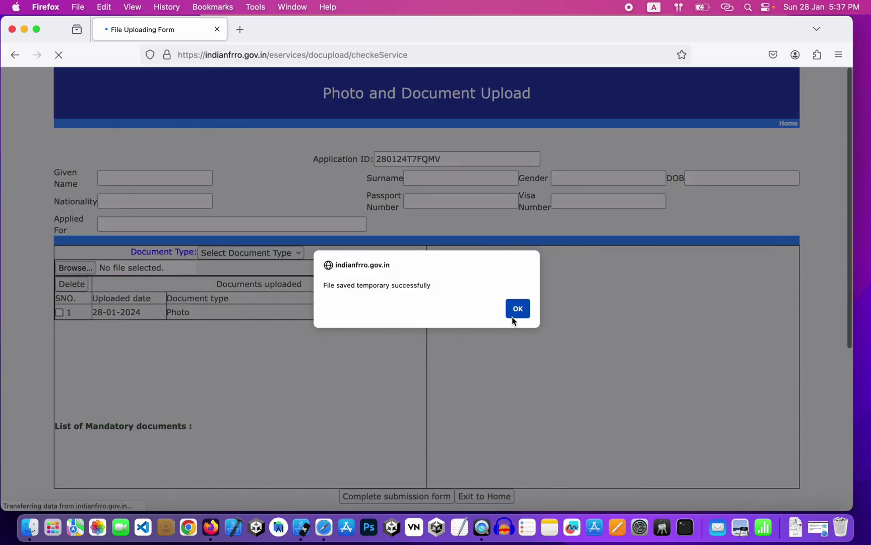
{"action": "left_click", "coordinate": [515, 312]}
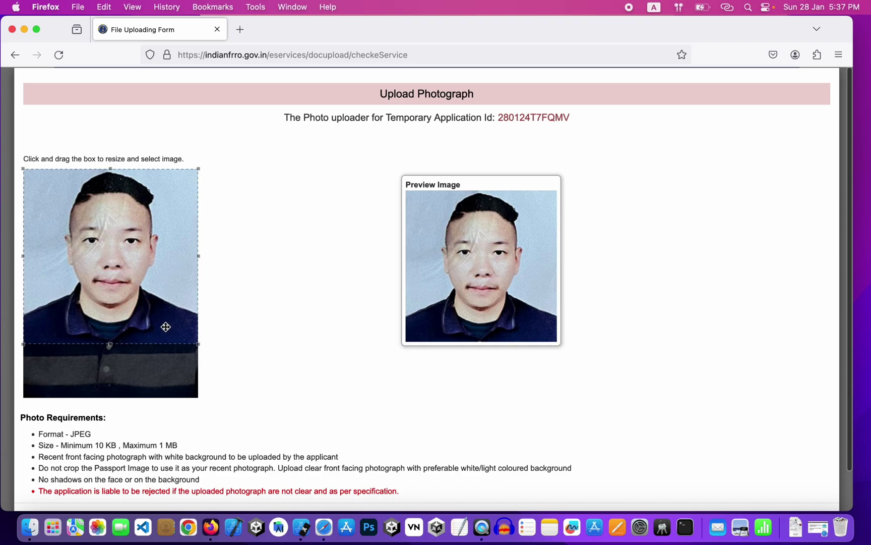
{"action": "scroll", "coordinate": [648, 376], "scroll_direction": "down", "scroll_amount": 2}
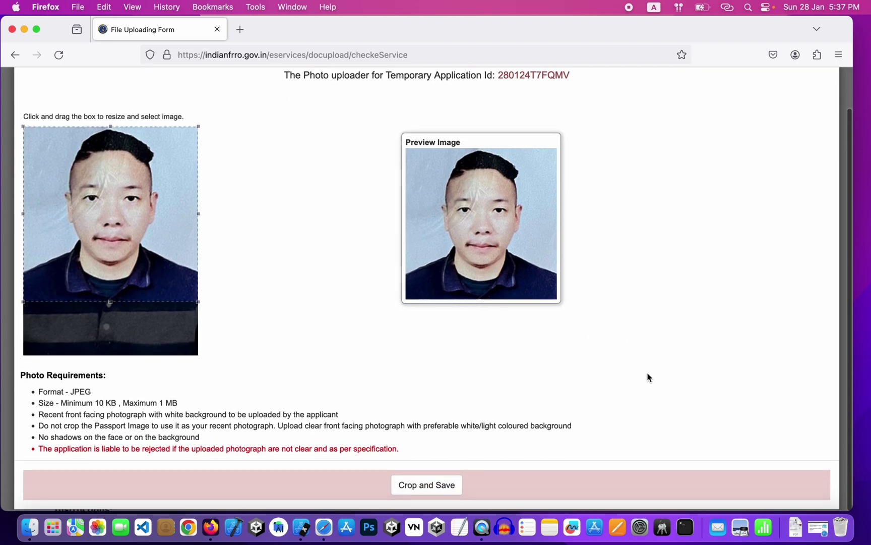
{"action": "left_click", "coordinate": [446, 491]}
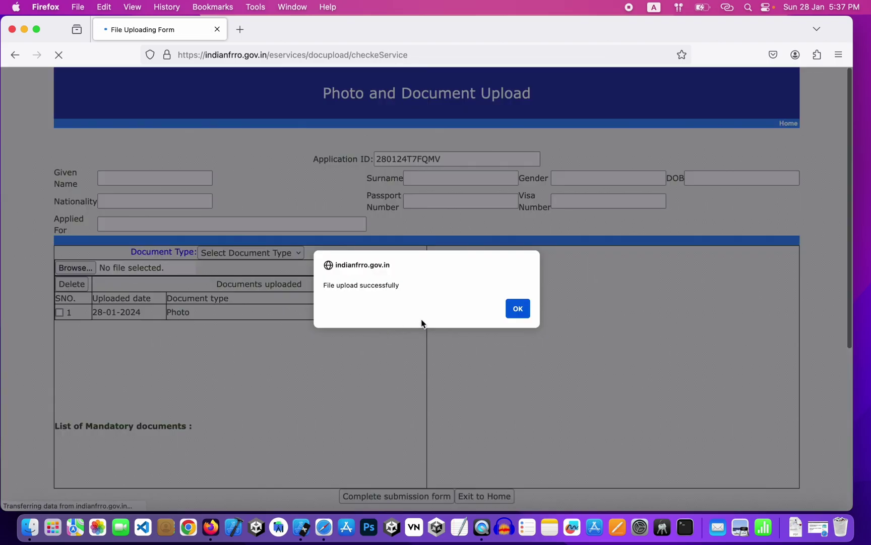
{"action": "left_click", "coordinate": [517, 310]}
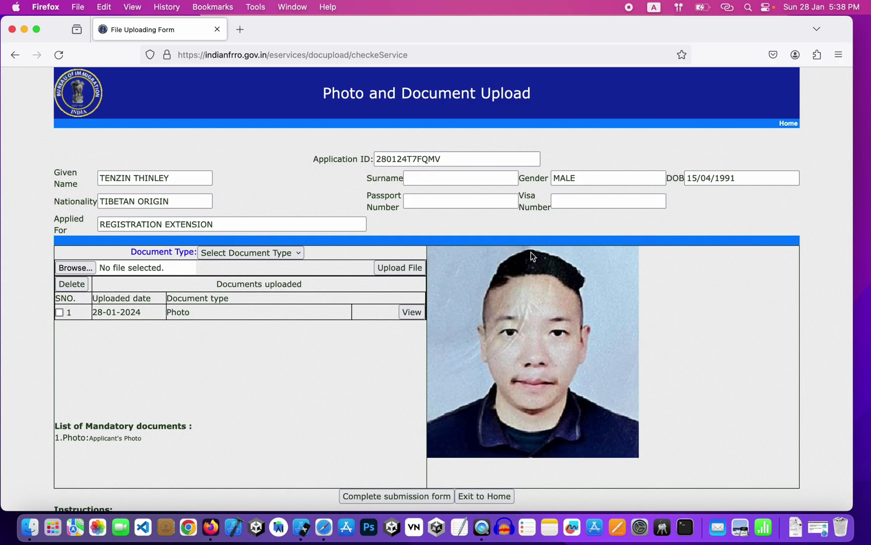
{"action": "left_click", "coordinate": [225, 252]}
{"action": "left_click", "coordinate": [231, 275]}
{"action": "left_click", "coordinate": [100, 268]}
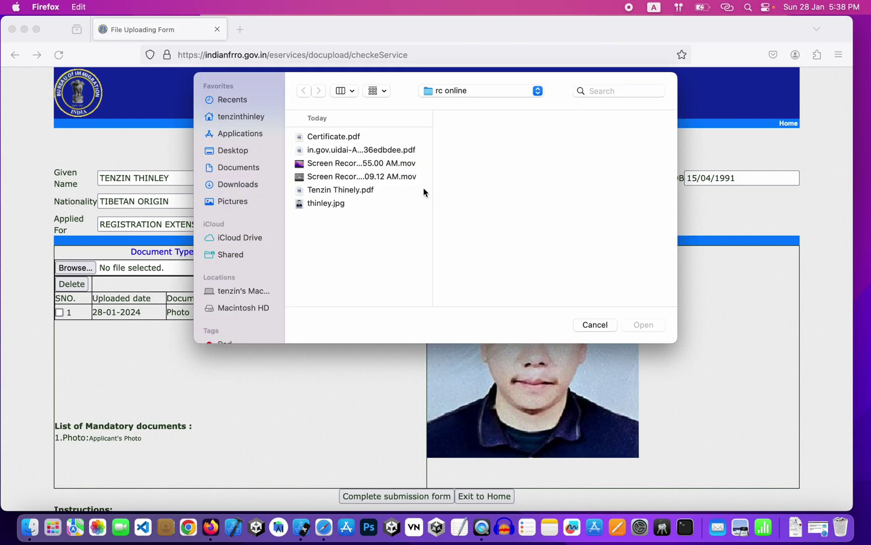
{"action": "left_click", "coordinate": [335, 191]}
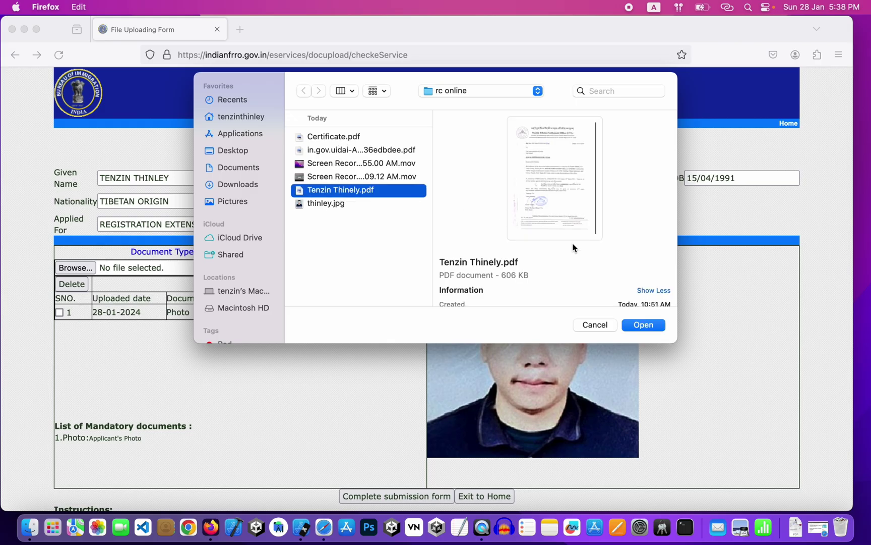
{"action": "left_click", "coordinate": [644, 325]}
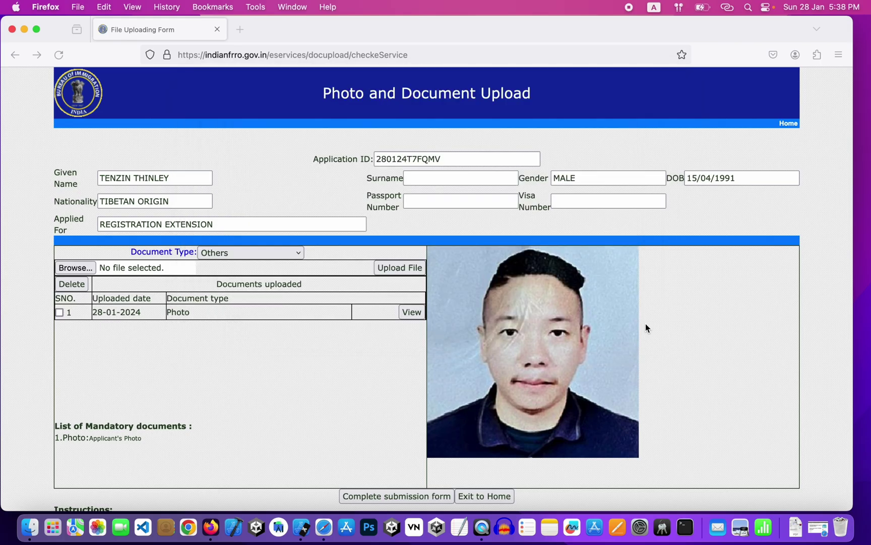
{"action": "left_click", "coordinate": [400, 268]}
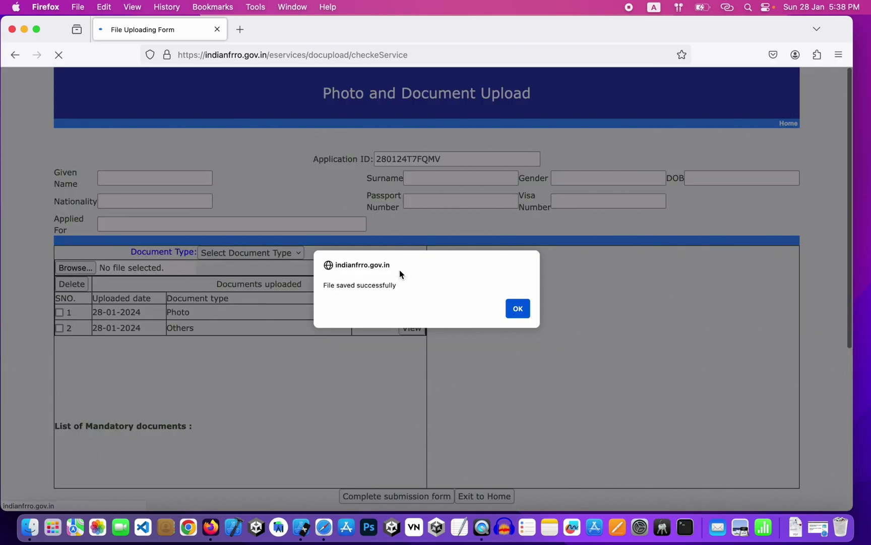
{"action": "left_click", "coordinate": [517, 309]}
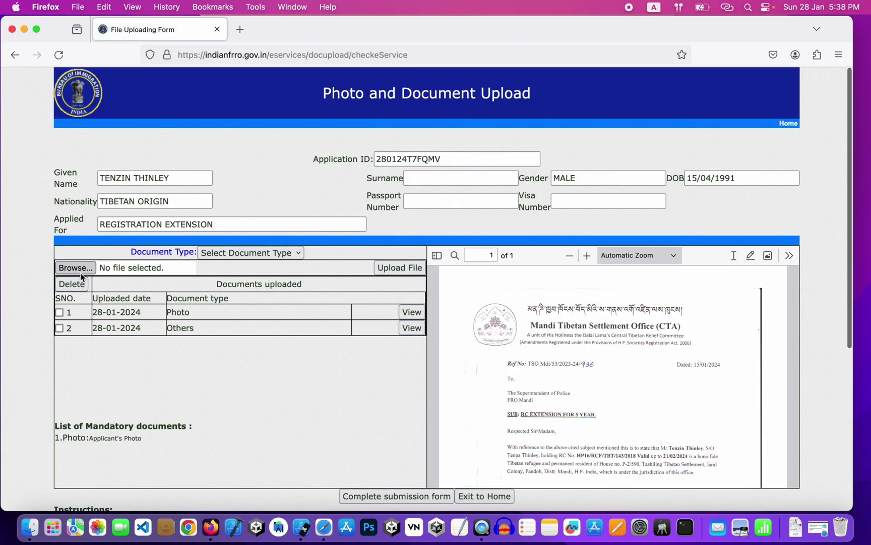
Upload the Aadhaar PDF as a third Others document
{"action": "left_click", "coordinate": [227, 253]}
{"action": "left_click", "coordinate": [226, 276]}
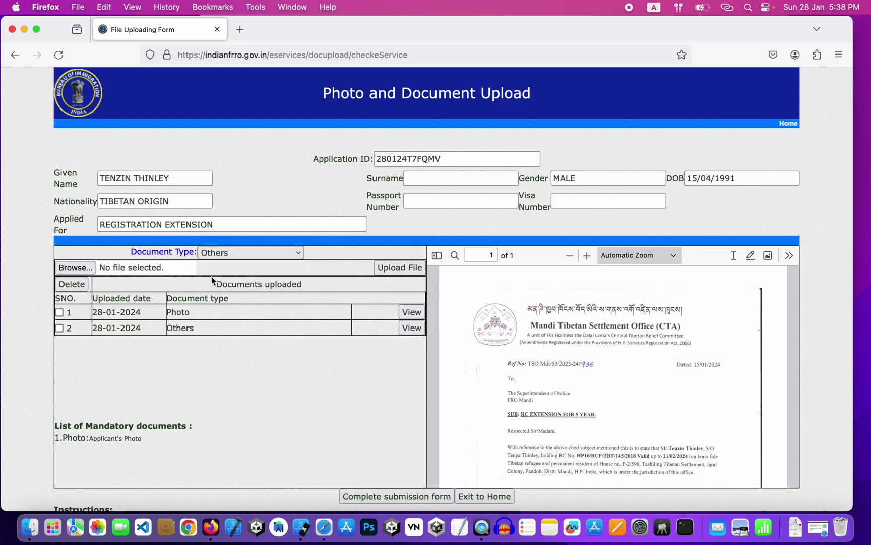
{"action": "left_click", "coordinate": [76, 267]}
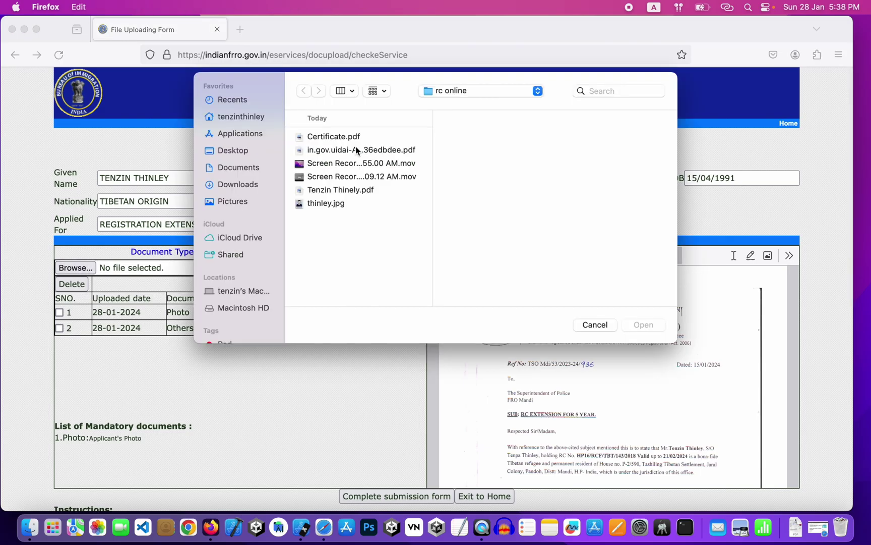
{"action": "left_click", "coordinate": [355, 150]}
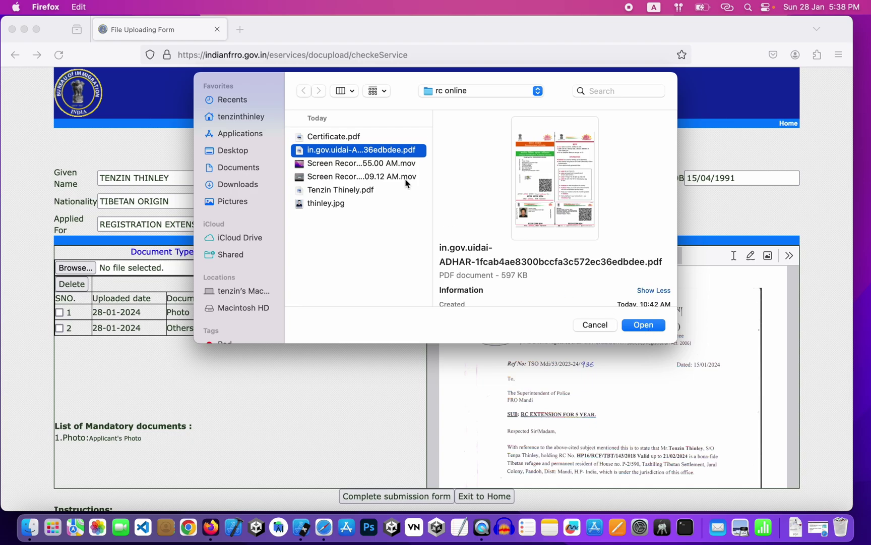
{"action": "left_click", "coordinate": [368, 137]}
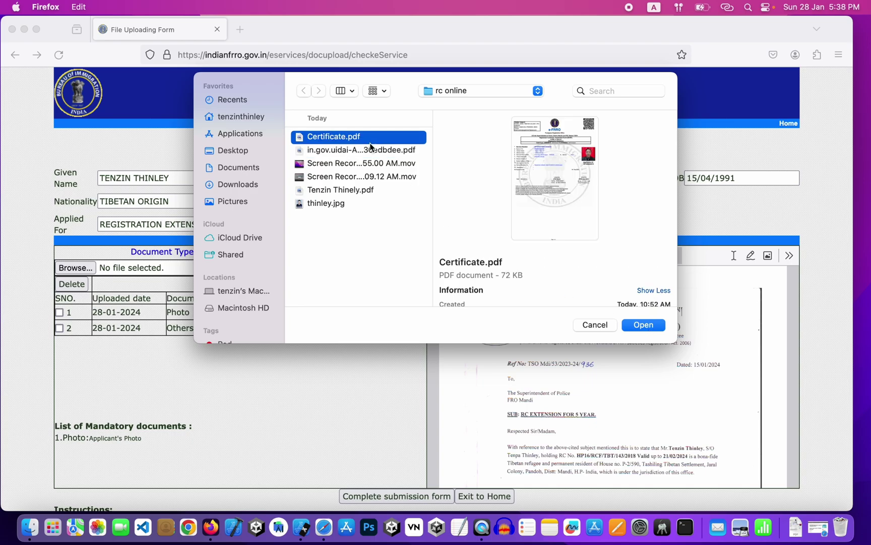
{"action": "left_click", "coordinate": [370, 149]}
{"action": "left_click", "coordinate": [643, 325]}
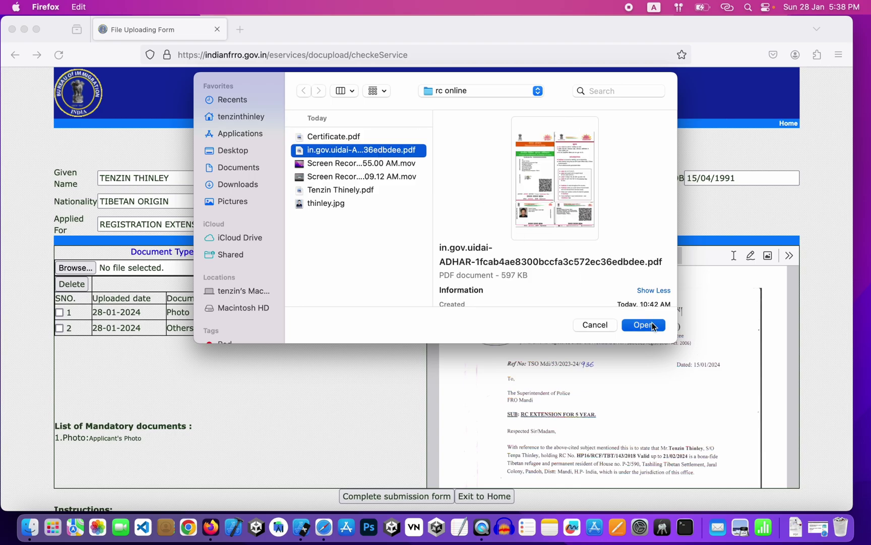
{"action": "left_click", "coordinate": [398, 270]}
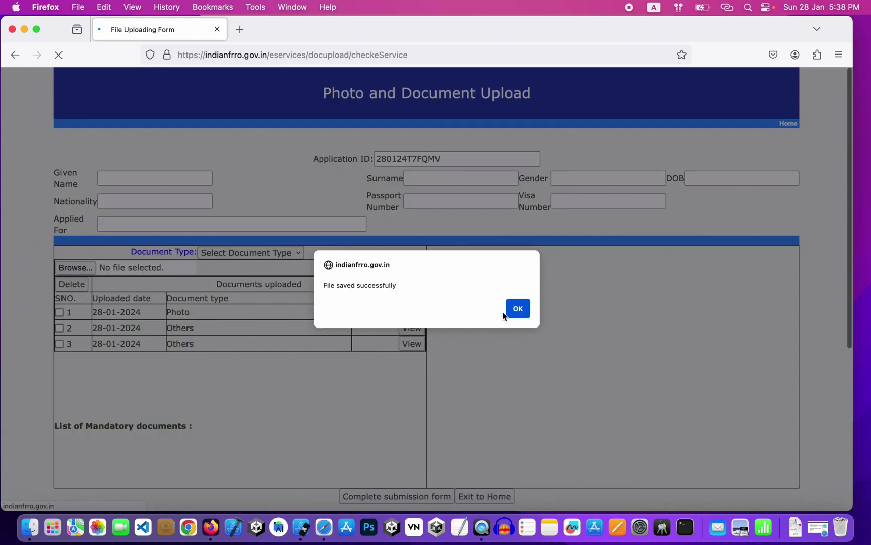
{"action": "left_click", "coordinate": [516, 313]}
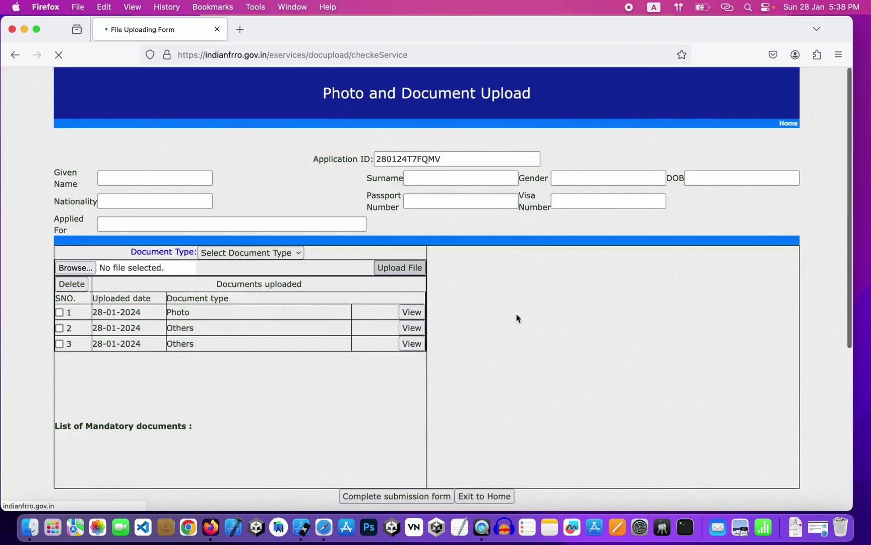
Upload Certificate.pdf as a fourth Others document
{"action": "left_click", "coordinate": [232, 251]}
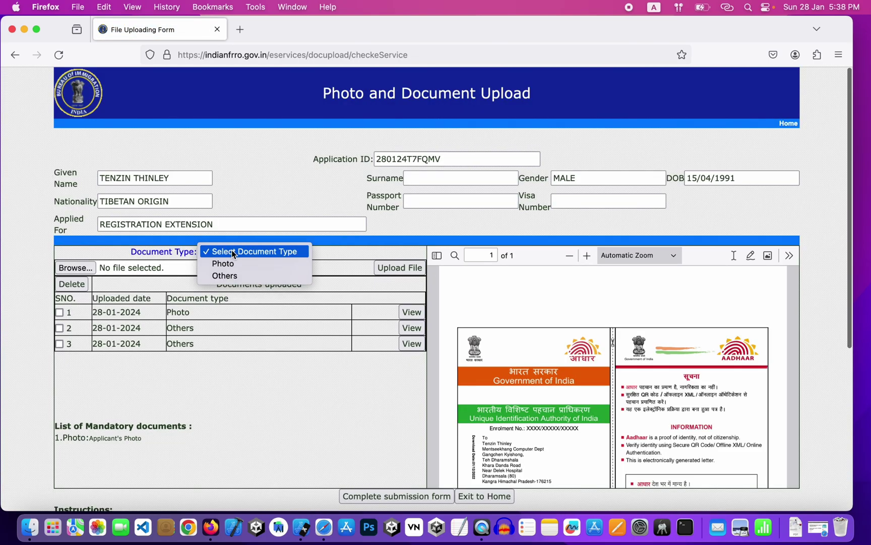
{"action": "left_click", "coordinate": [231, 276]}
{"action": "left_click", "coordinate": [75, 268]}
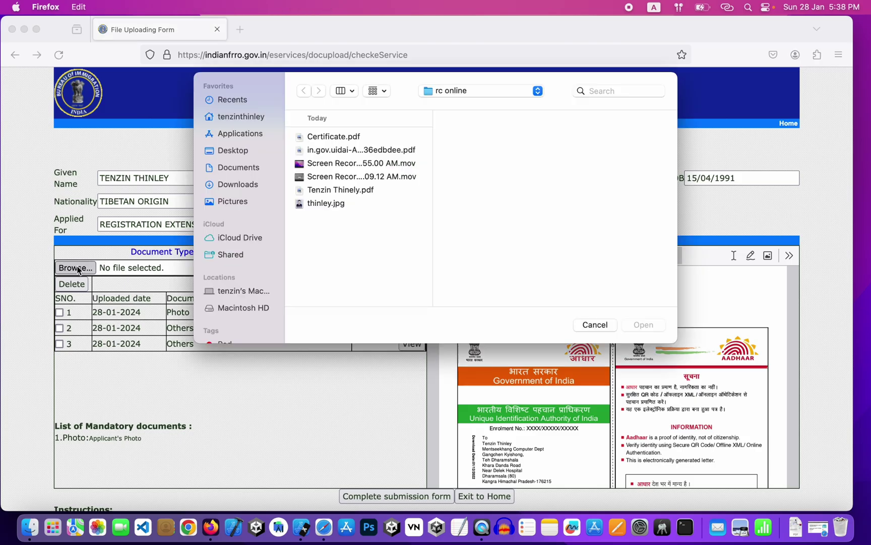
{"action": "left_click", "coordinate": [342, 137]}
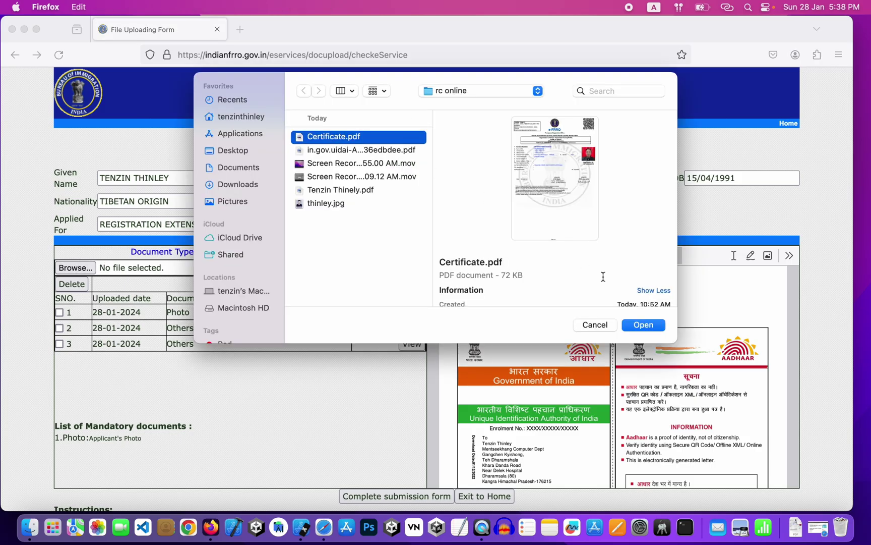
{"action": "left_click", "coordinate": [643, 325]}
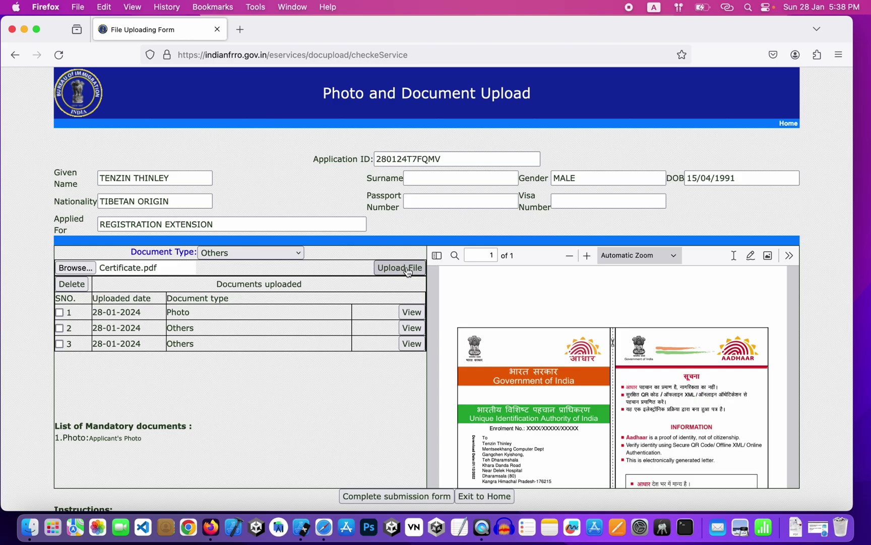
{"action": "left_click", "coordinate": [407, 267]}
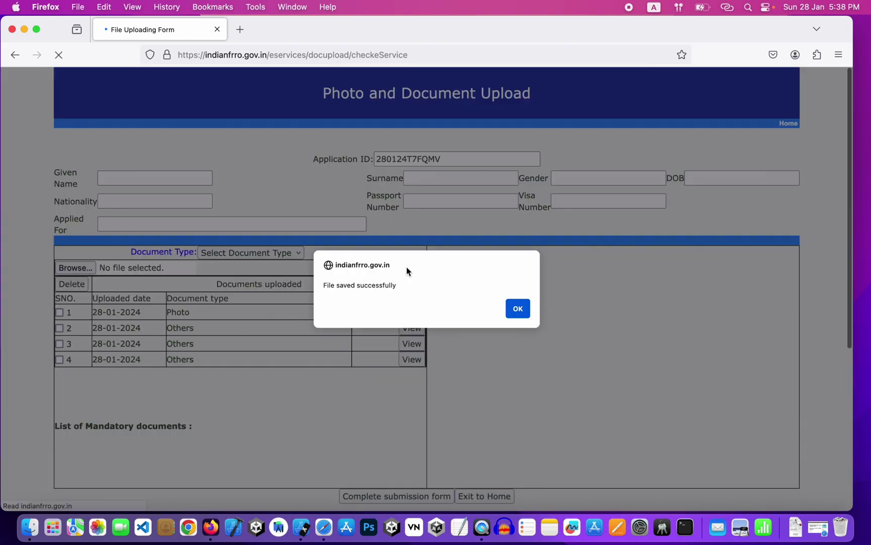
{"action": "left_click", "coordinate": [518, 308]}
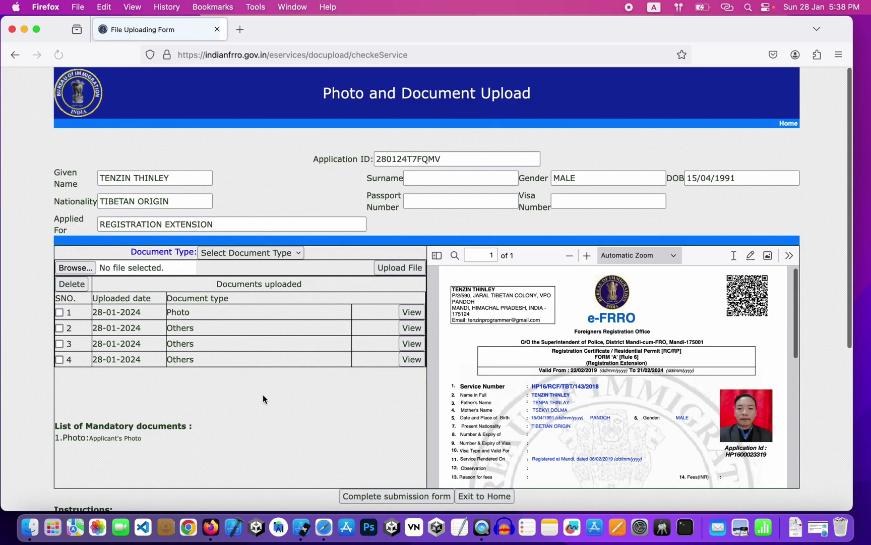
{"action": "scroll", "coordinate": [308, 412], "scroll_direction": "down", "scroll_amount": 5}
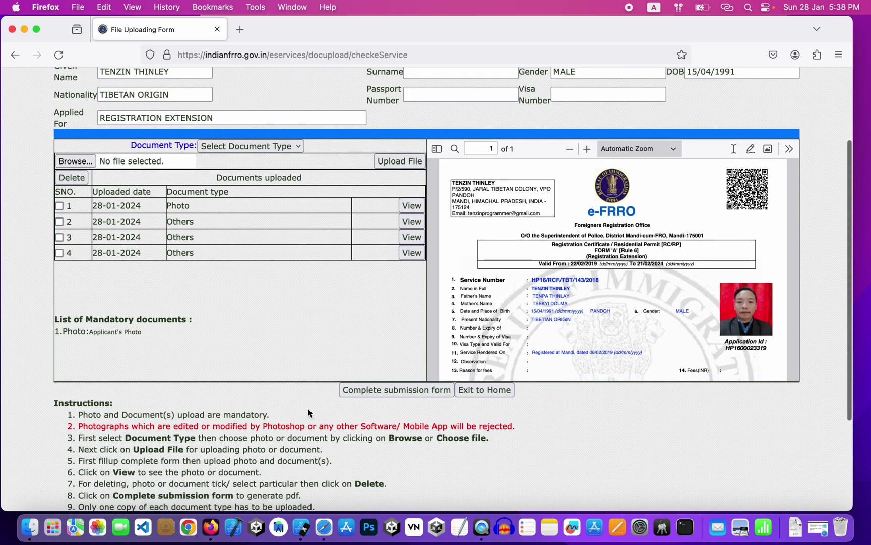
{"action": "scroll", "coordinate": [308, 413], "scroll_direction": "up", "scroll_amount": 4}
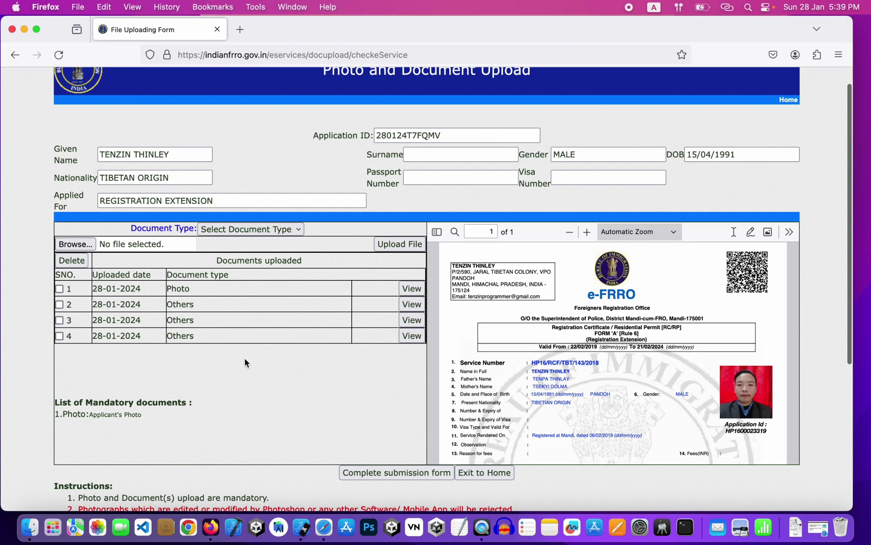
Check the Surname, Applied For, Passport Number and Visa Number fields
{"action": "left_click", "coordinate": [455, 157]}
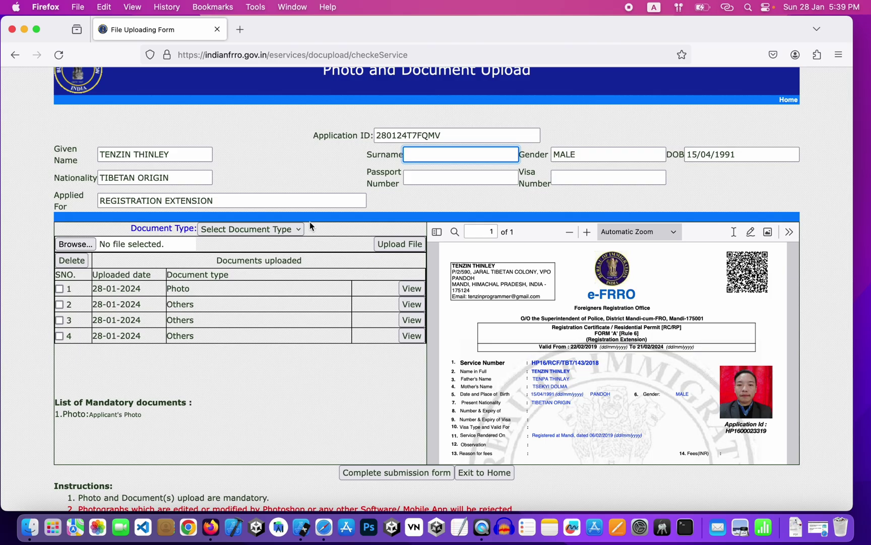
{"action": "left_click", "coordinate": [253, 203]}
{"action": "left_click", "coordinate": [436, 180]}
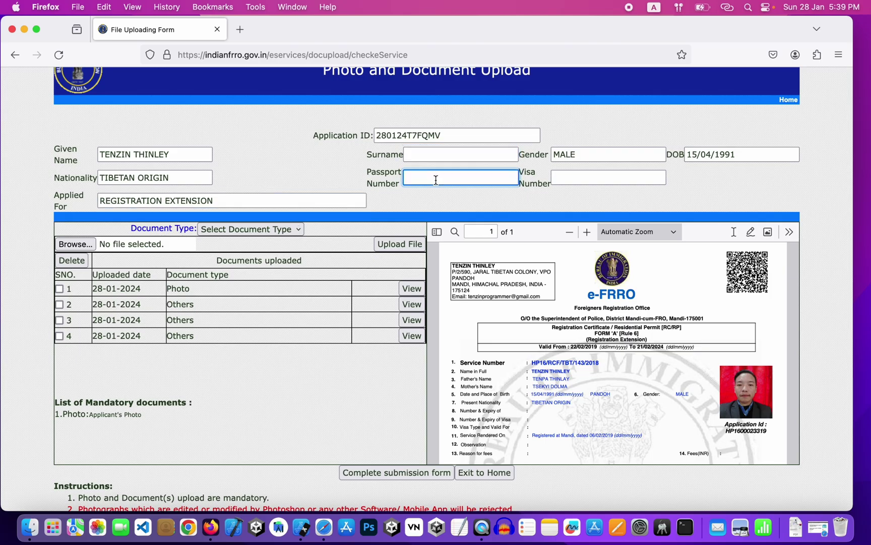
{"action": "left_click", "coordinate": [576, 175]}
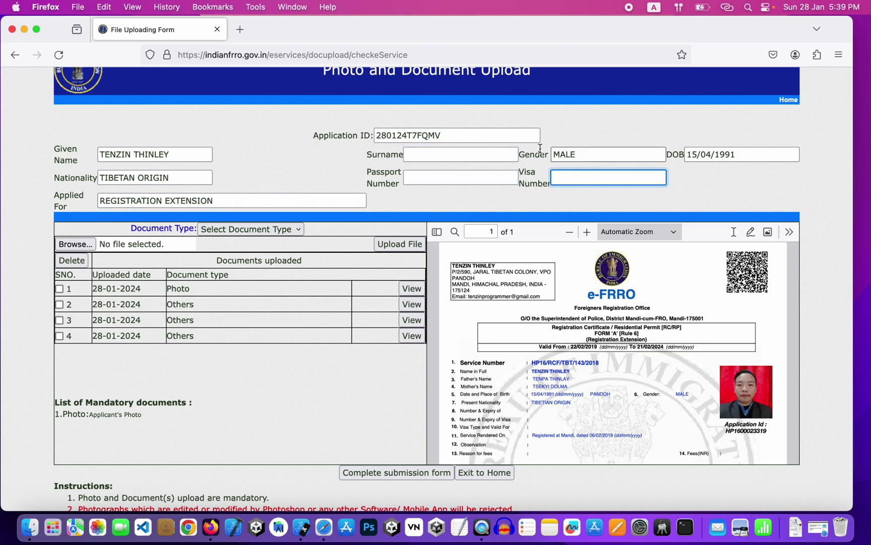
{"action": "left_click", "coordinate": [446, 158]}
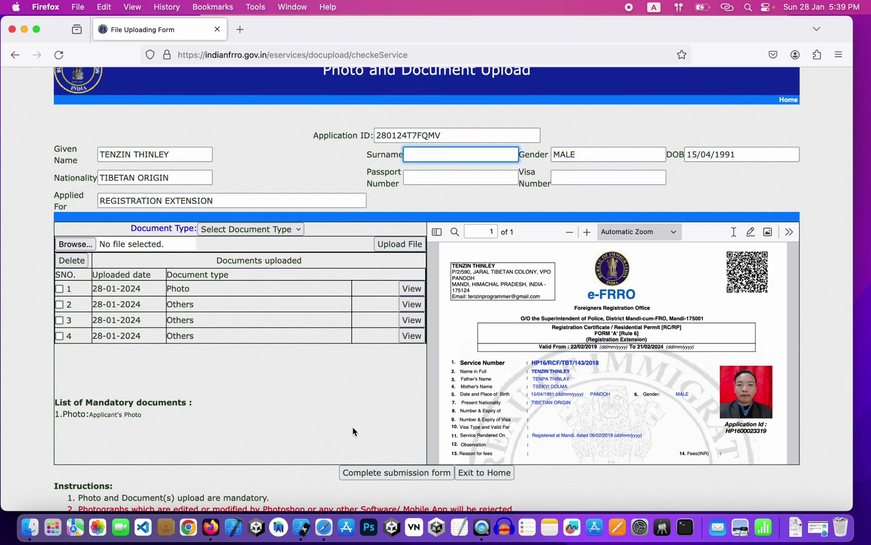
Preview the four uploads: photo, letter, Aadhaar card, and registration certificate
{"action": "left_click", "coordinate": [410, 291]}
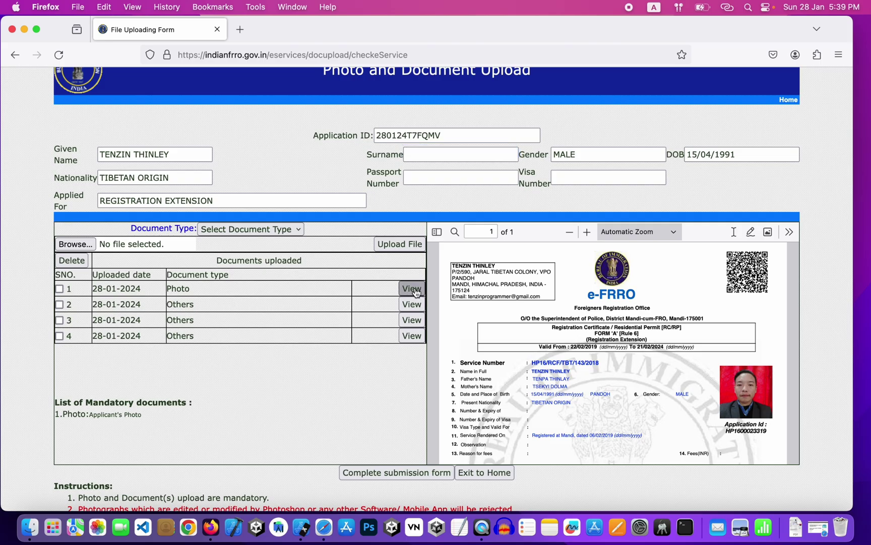
{"action": "left_click", "coordinate": [410, 304]}
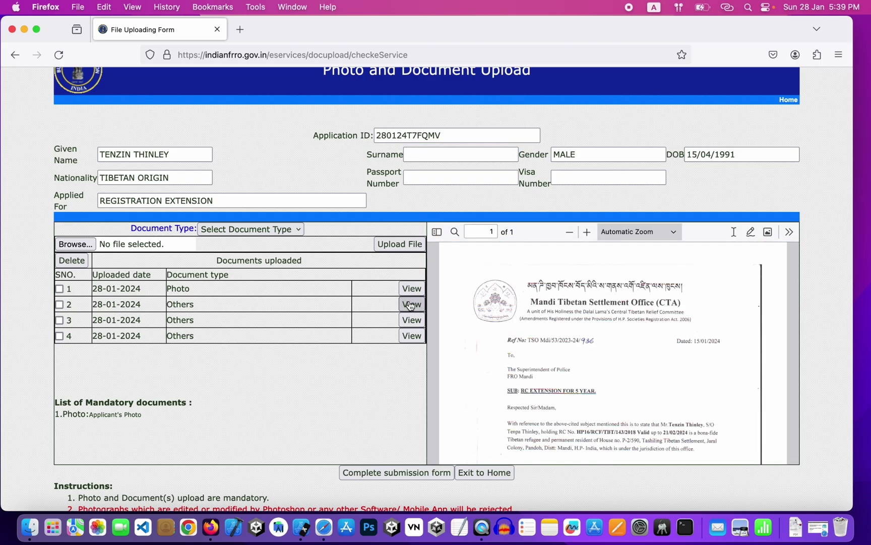
{"action": "scroll", "coordinate": [576, 412], "scroll_direction": "down", "scroll_amount": 5}
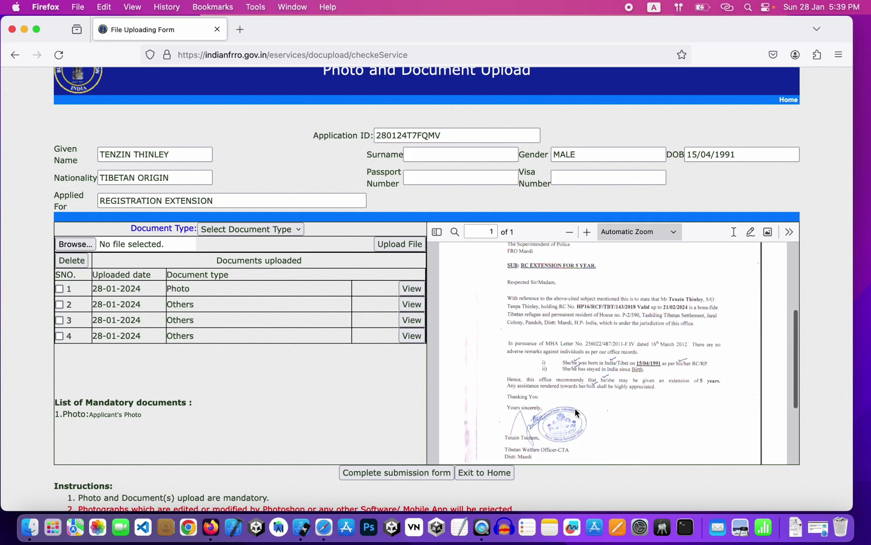
{"action": "scroll", "coordinate": [575, 412], "scroll_direction": "down", "scroll_amount": 2}
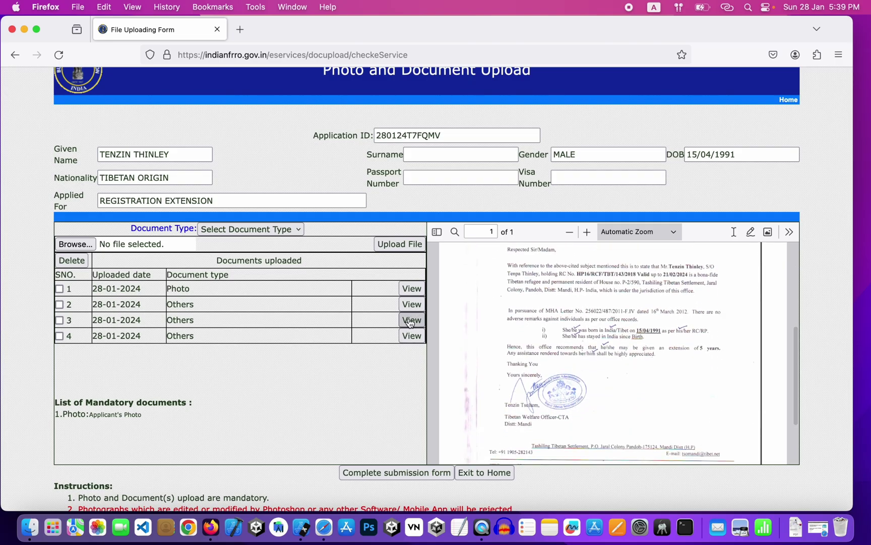
{"action": "left_click", "coordinate": [411, 321]}
{"action": "scroll", "coordinate": [618, 360], "scroll_direction": "down", "scroll_amount": 2}
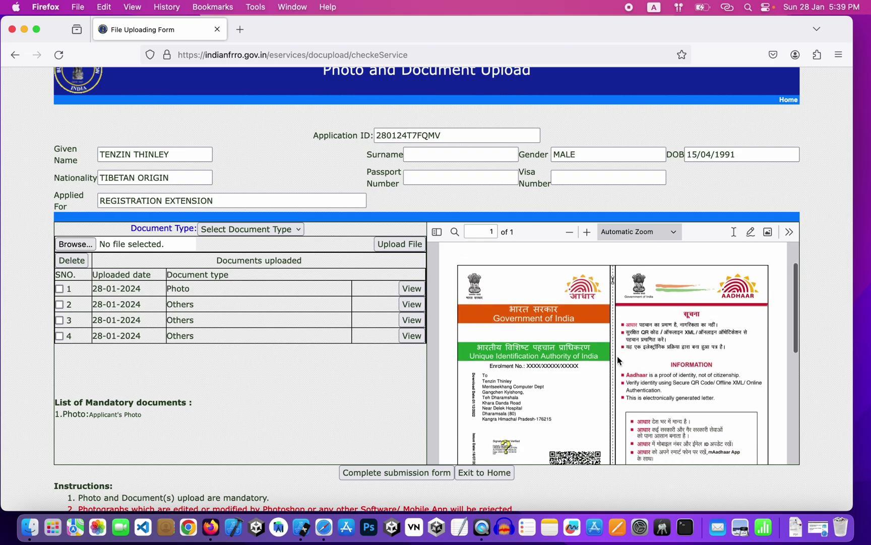
{"action": "scroll", "coordinate": [618, 360], "scroll_direction": "up", "scroll_amount": 1}
{"action": "left_click", "coordinate": [410, 336]}
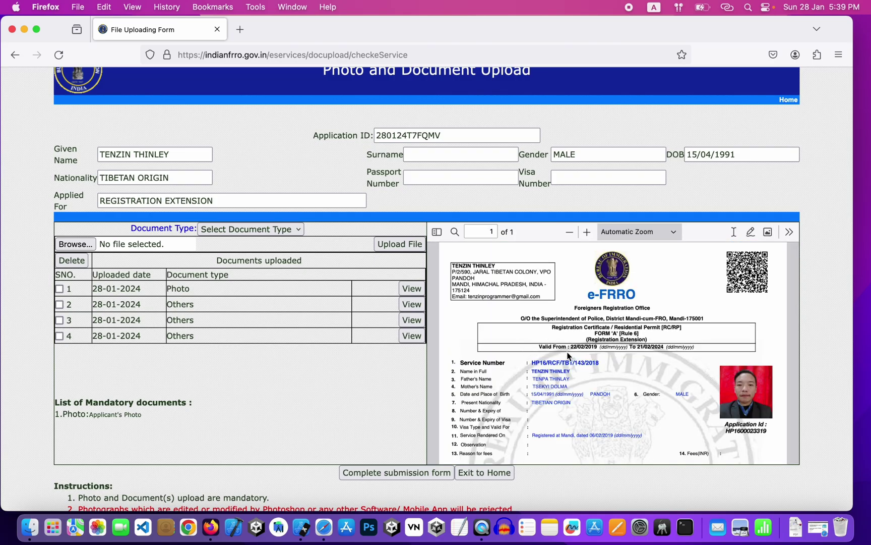
{"action": "scroll", "coordinate": [288, 378], "scroll_direction": "down", "scroll_amount": 1}
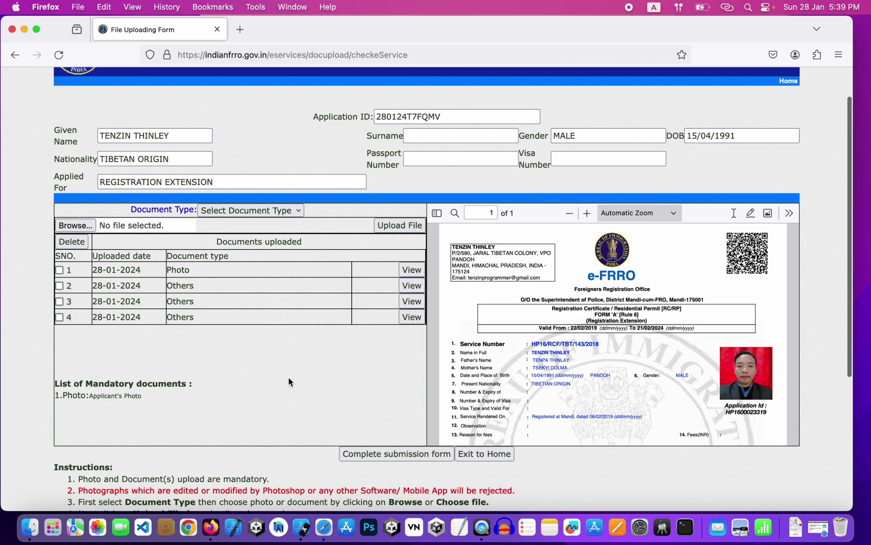
{"action": "scroll", "coordinate": [288, 377], "scroll_direction": "down", "scroll_amount": 8}
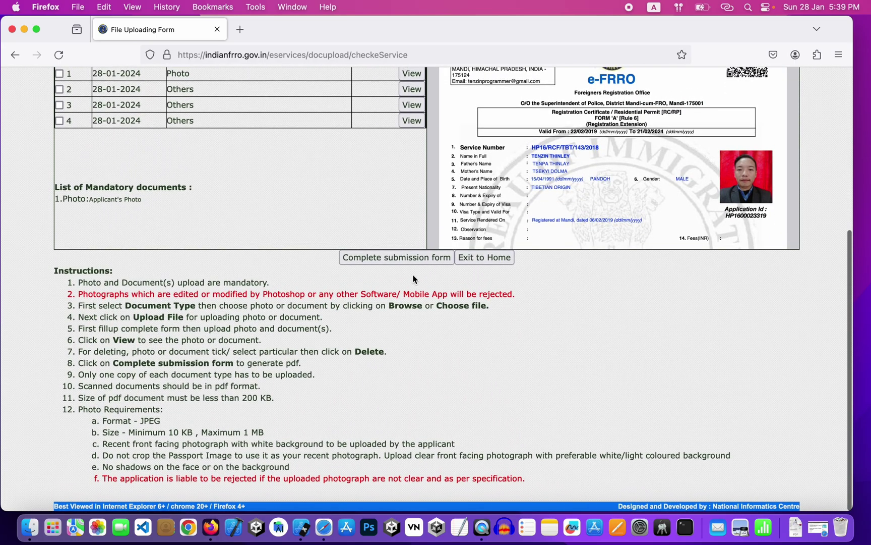
Complete the submission, accept the declaration, and dismiss the thank-you, India-presence and hard-copy notices
{"action": "left_click", "coordinate": [406, 263]}
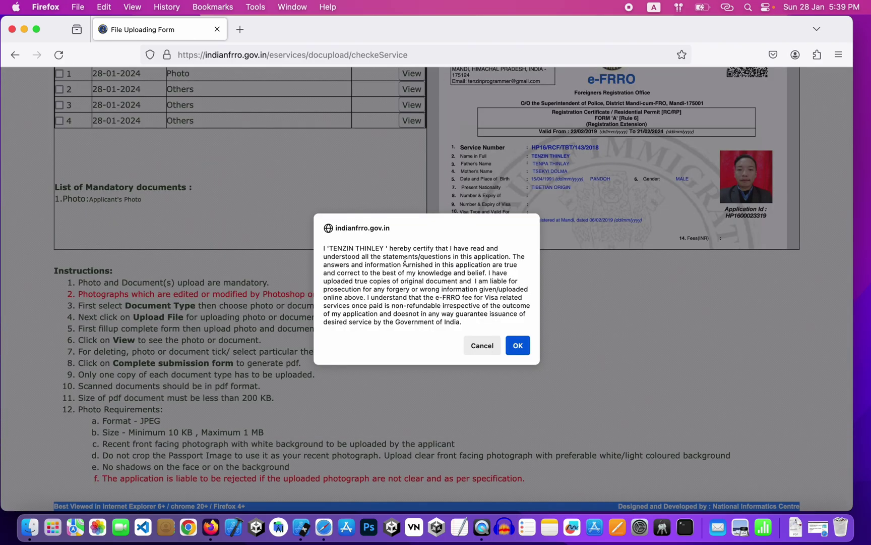
{"action": "left_click", "coordinate": [518, 346]}
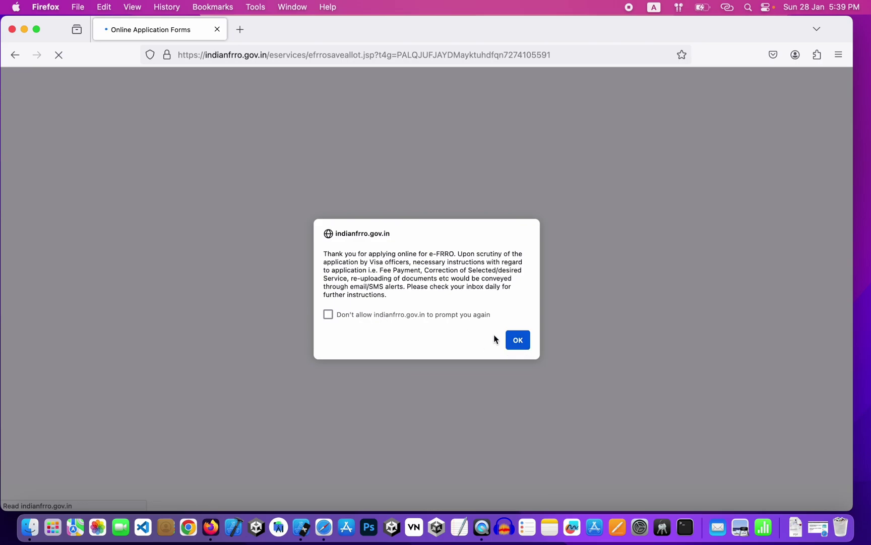
{"action": "left_click", "coordinate": [518, 341]}
{"action": "left_click", "coordinate": [518, 340]}
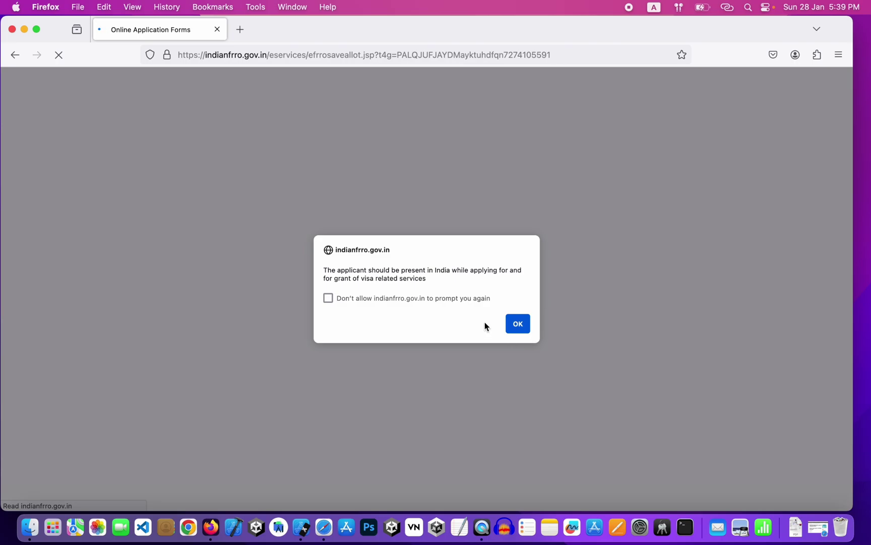
{"action": "left_click", "coordinate": [512, 324]}
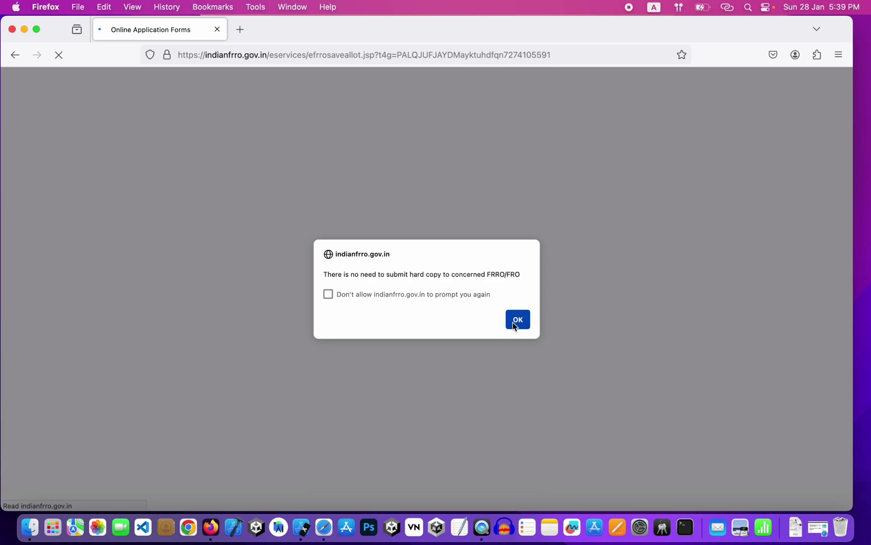
{"action": "left_click", "coordinate": [515, 322]}
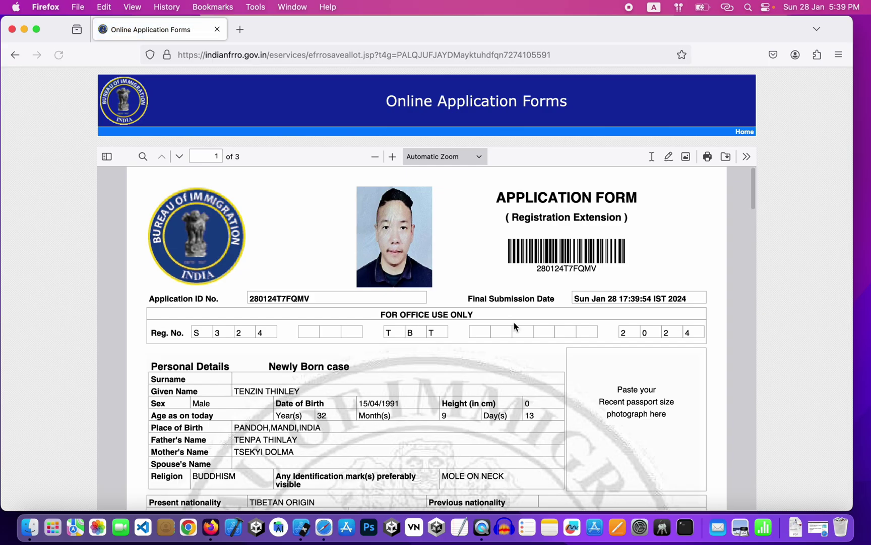
{"action": "scroll", "coordinate": [748, 321], "scroll_direction": "down", "scroll_amount": 2}
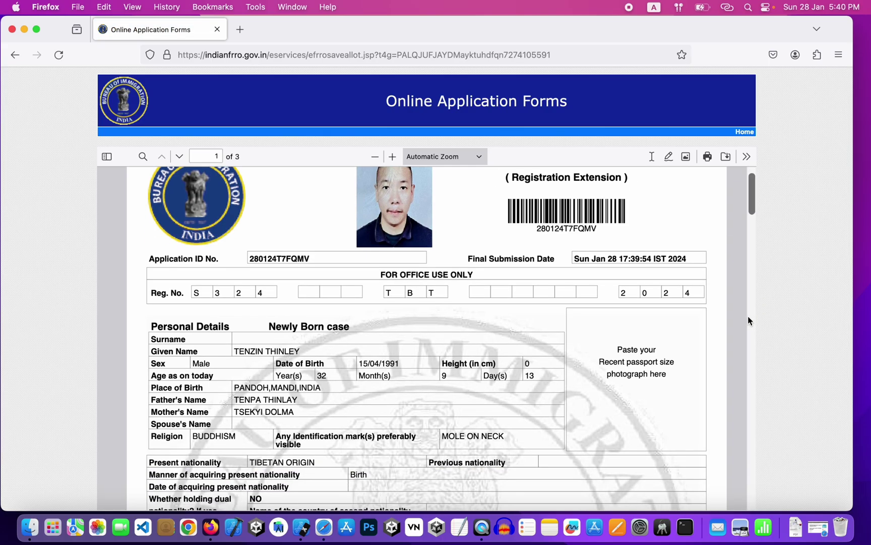
{"action": "scroll", "coordinate": [748, 320], "scroll_direction": "up", "scroll_amount": 2}
{"action": "scroll", "coordinate": [749, 320], "scroll_direction": "down", "scroll_amount": 10}
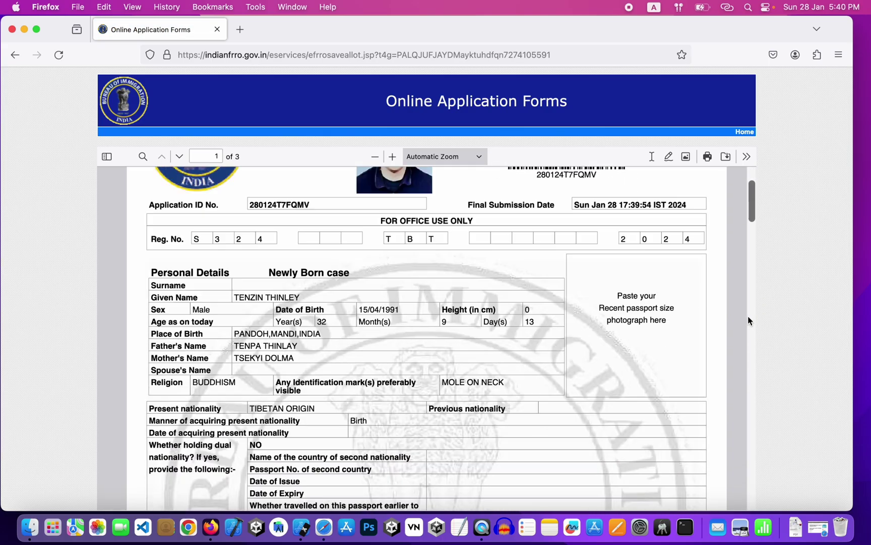
{"action": "scroll", "coordinate": [749, 321], "scroll_direction": "down", "scroll_amount": 20}
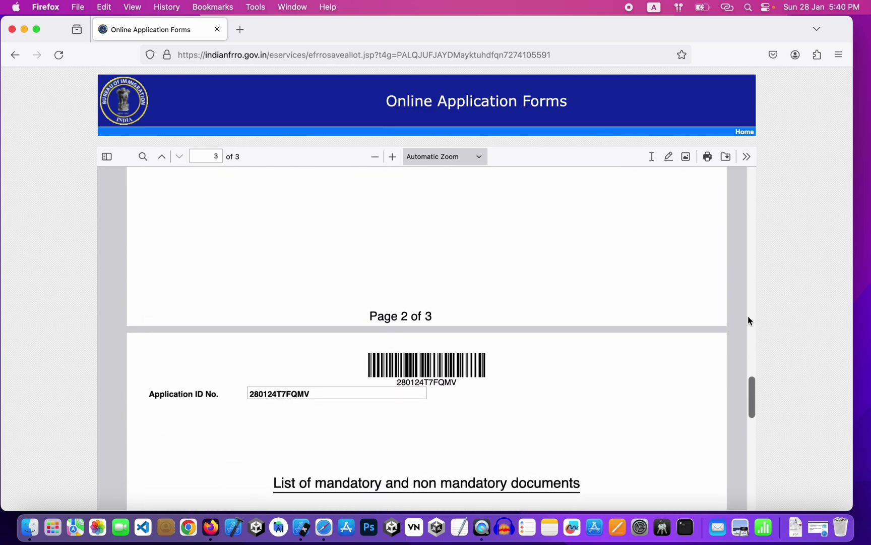
{"action": "scroll", "coordinate": [748, 318], "scroll_direction": "down", "scroll_amount": 12}
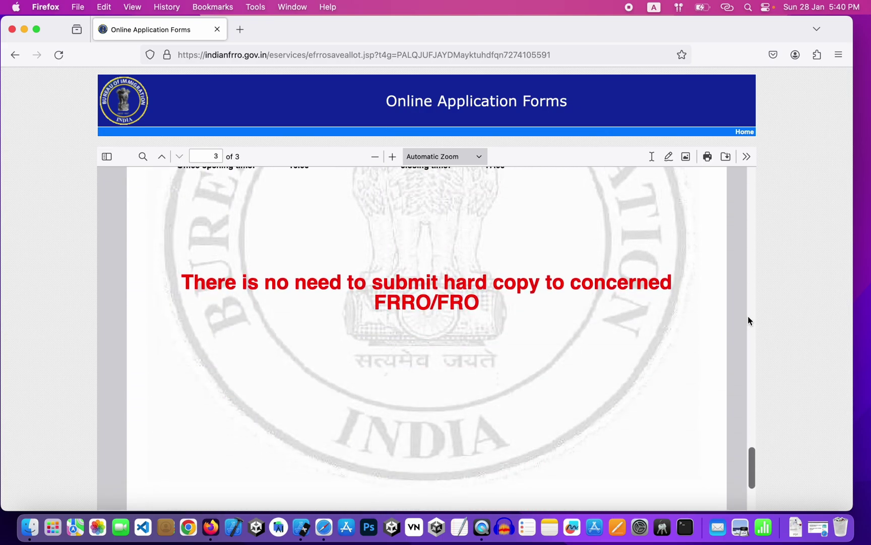
{"action": "scroll", "coordinate": [748, 321], "scroll_direction": "up", "scroll_amount": 5}
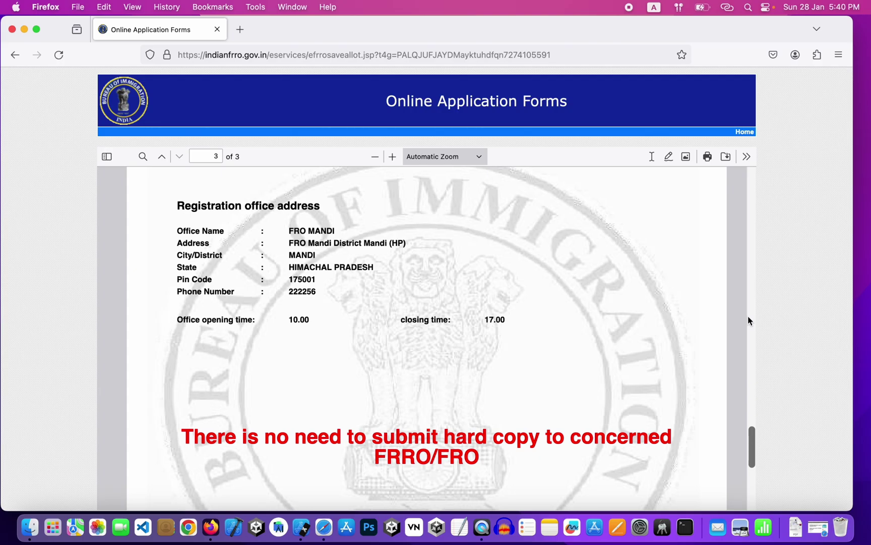
{"action": "scroll", "coordinate": [748, 320], "scroll_direction": "down", "scroll_amount": 6}
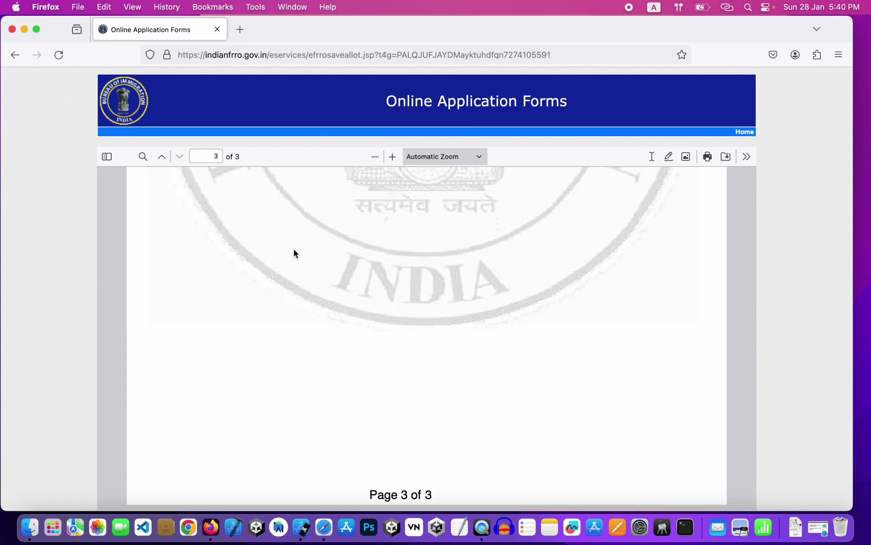
{"action": "scroll", "coordinate": [328, 304], "scroll_direction": "up", "scroll_amount": 8}
{"action": "scroll", "coordinate": [328, 303], "scroll_direction": "up", "scroll_amount": 15}
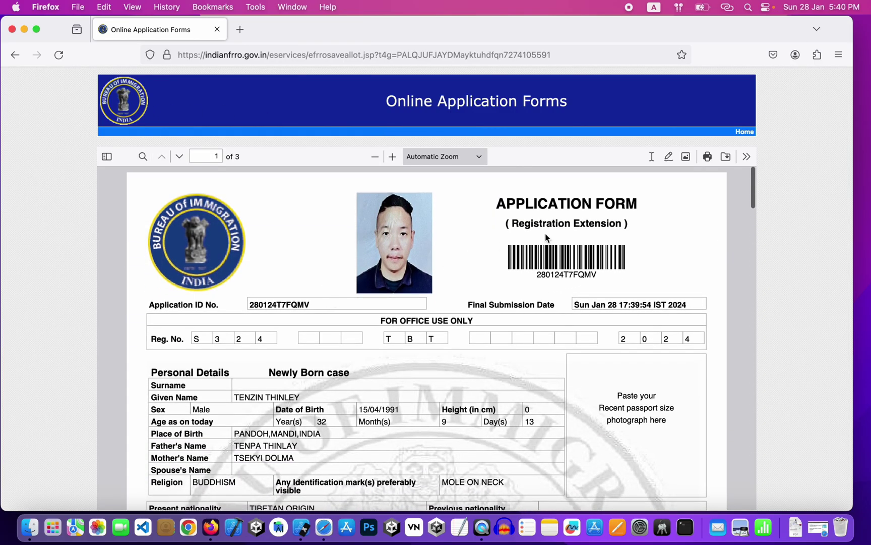
{"action": "scroll", "coordinate": [562, 342], "scroll_direction": "down", "scroll_amount": 6}
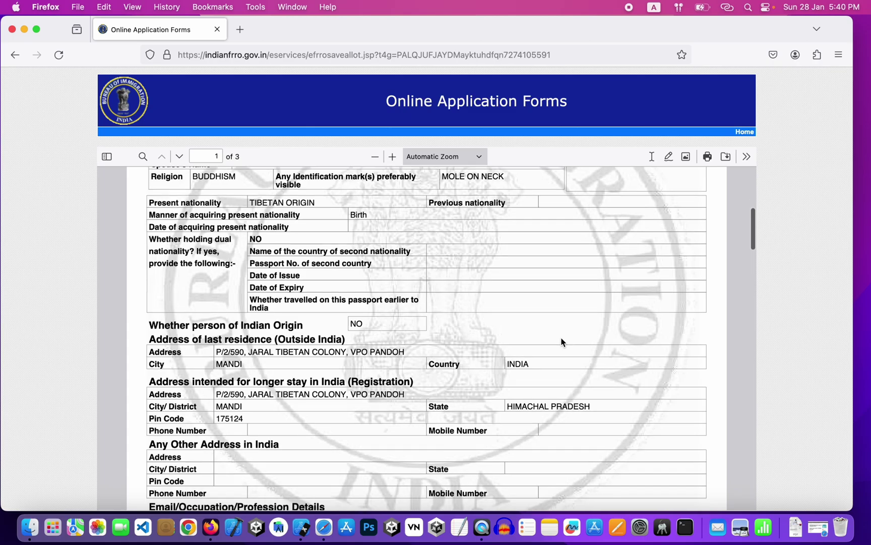
{"action": "scroll", "coordinate": [562, 342], "scroll_direction": "up", "scroll_amount": 7}
{"action": "scroll", "coordinate": [562, 343], "scroll_direction": "down", "scroll_amount": 2}
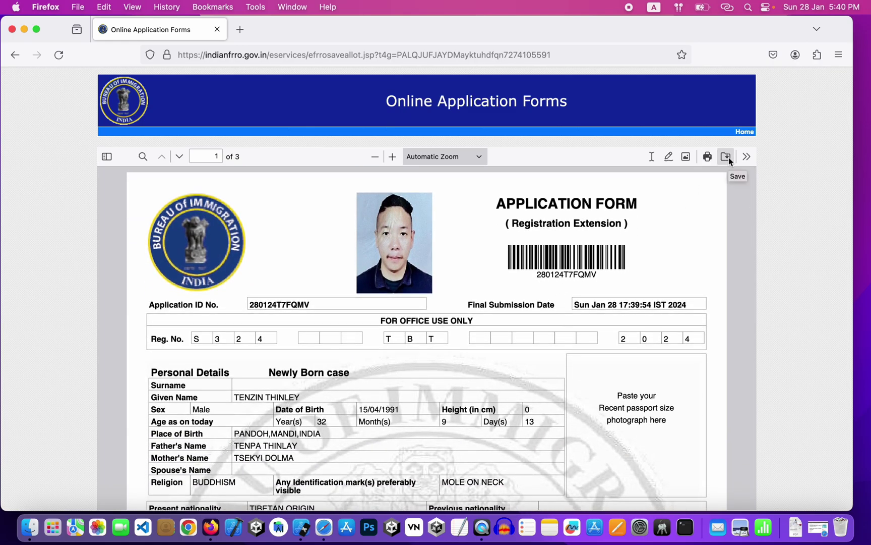
Save the application PDF to Downloads as rc2, keeping the existing RC.pdf
{"action": "left_click", "coordinate": [728, 158]}
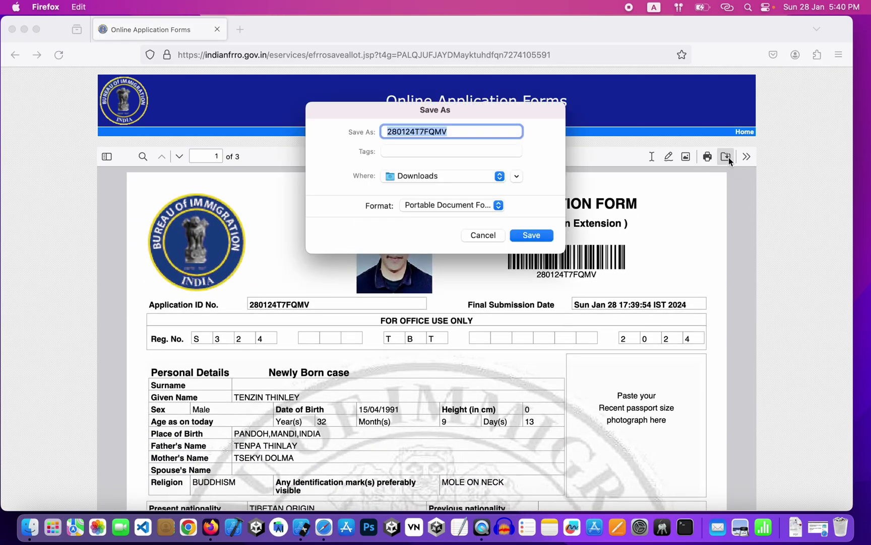
{"action": "type", "text": "rc"}
{"action": "left_click", "coordinate": [537, 236]}
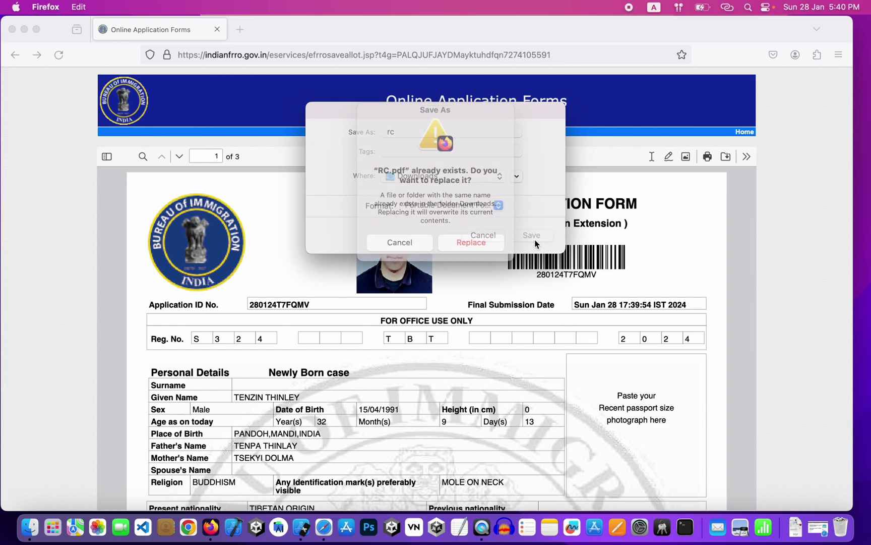
{"action": "left_click", "coordinate": [414, 259]}
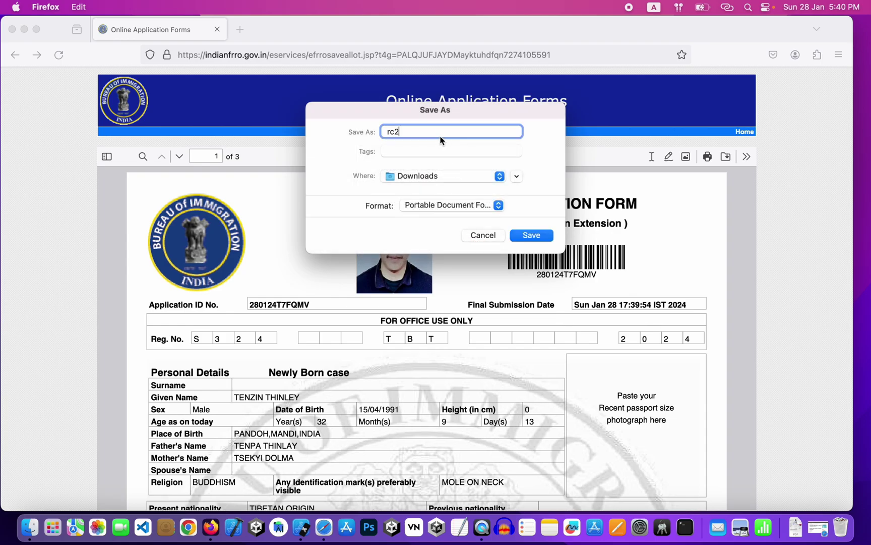
{"action": "type", "text": "2"}
{"action": "left_click", "coordinate": [529, 235]}
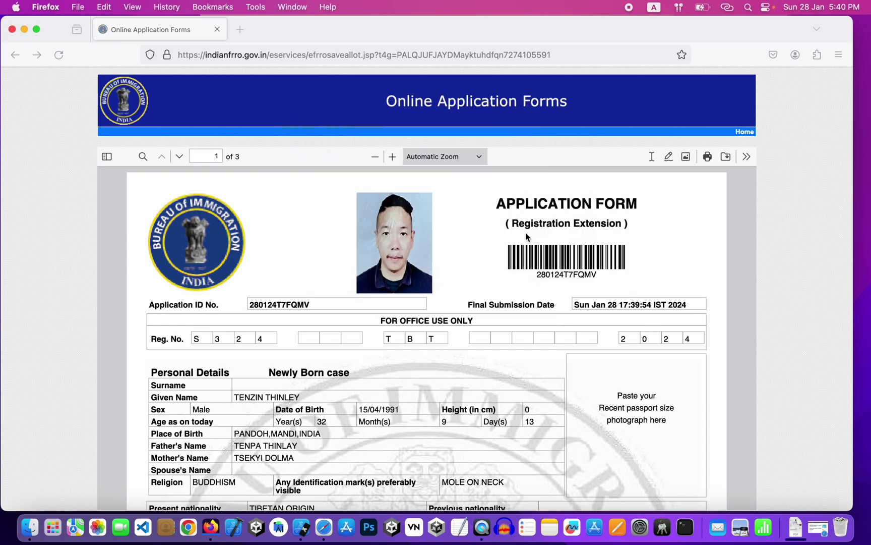
{"action": "left_click", "coordinate": [746, 156]}
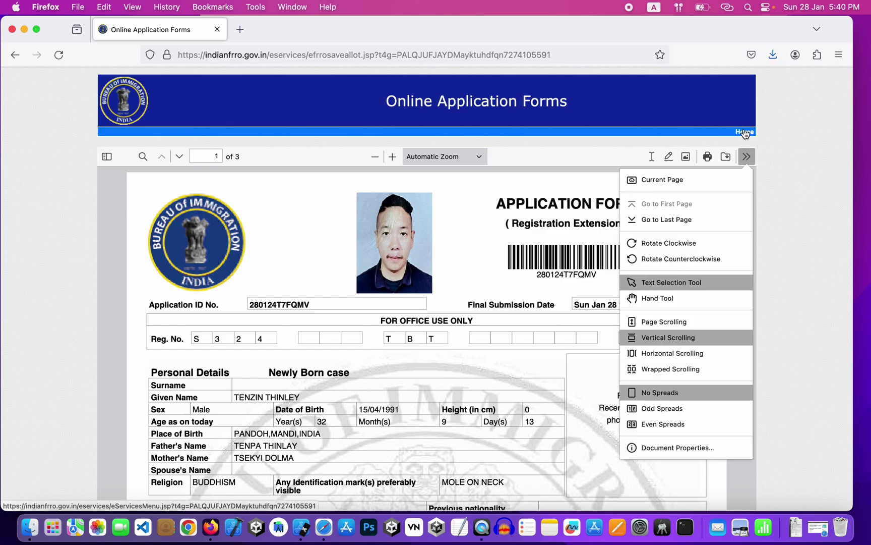
Go Home to the eService Menu, choose the edit-application service, and dismiss the alert
{"action": "left_click", "coordinate": [742, 131]}
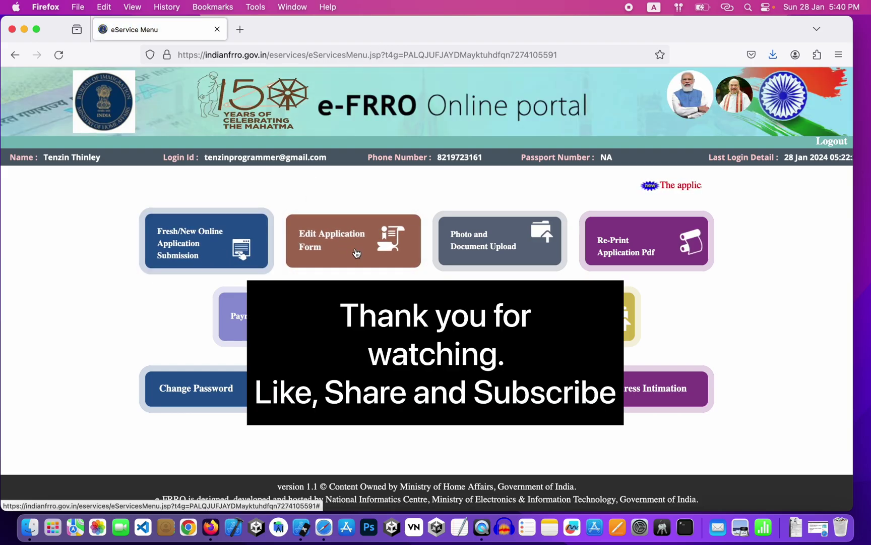
{"action": "left_click", "coordinate": [356, 253]}
{"action": "key", "text": "Return"}
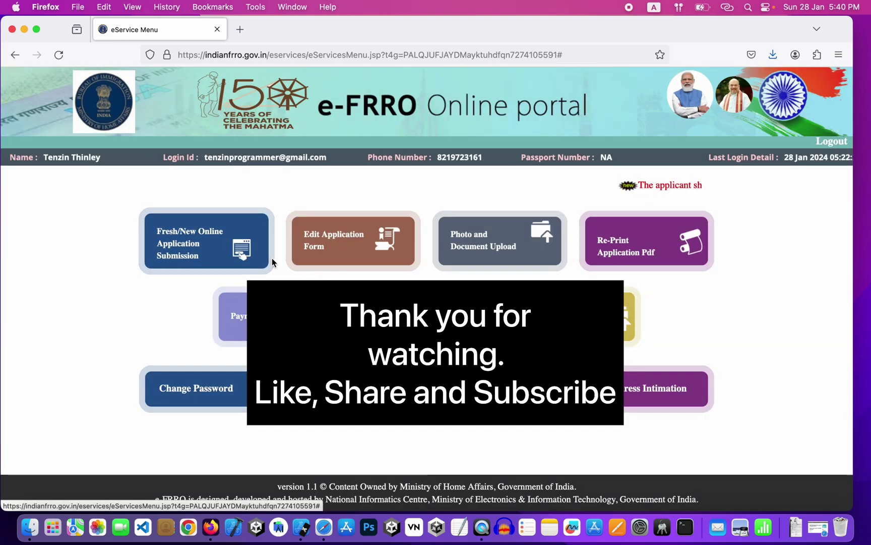